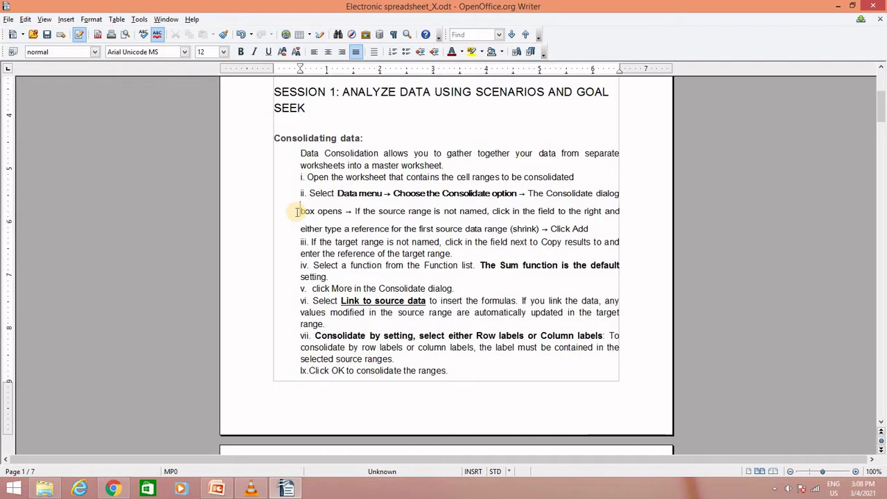
Insert four paragraph breaks before "box opens" in item ii of the Consolidating data section.
key("Return")
key("Return")
key("Return")
key("Return")
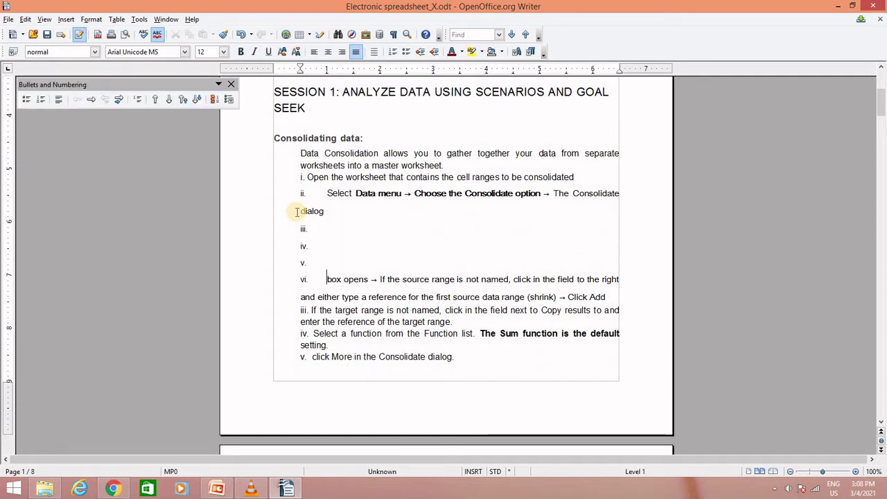
Undo the four paragraph breaks added before "box opens".
key("ctrl+z")
key("ctrl+z")
key("ctrl+z")
key("ctrl+z")
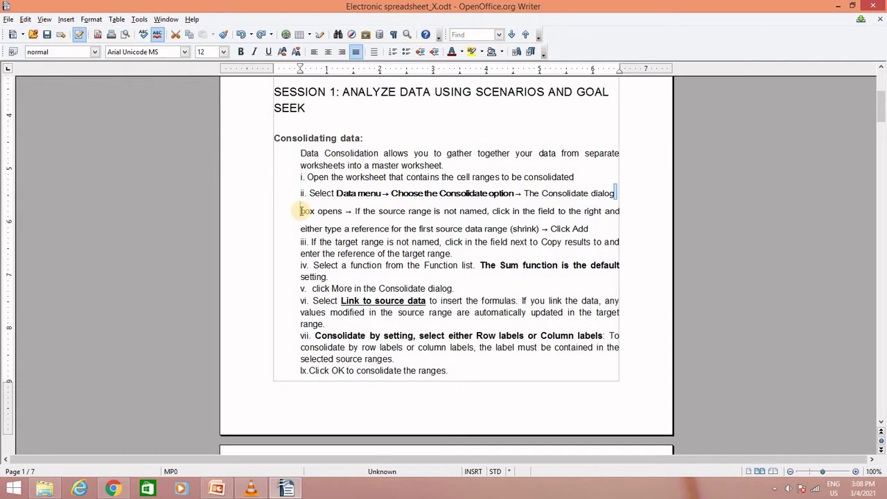
Insert a manual page break before "box opens" in item ii, check the split text, and remove the break again.
left_click(65, 20)
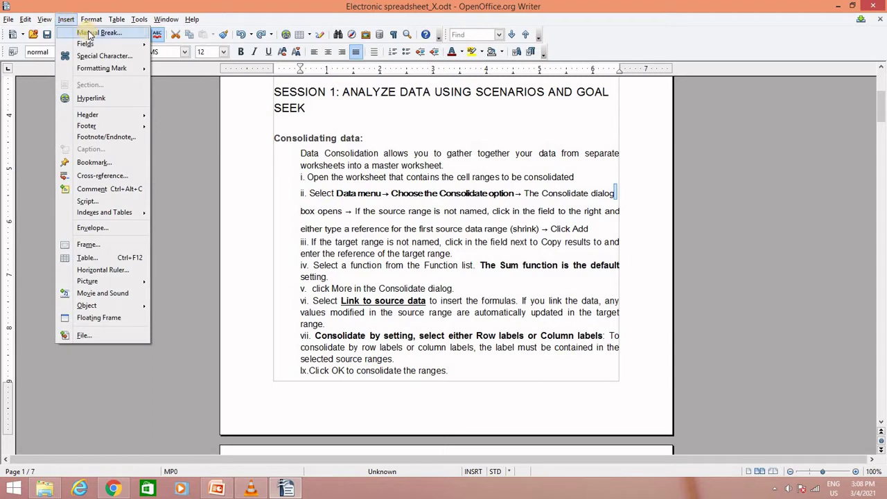
left_click(90, 33)
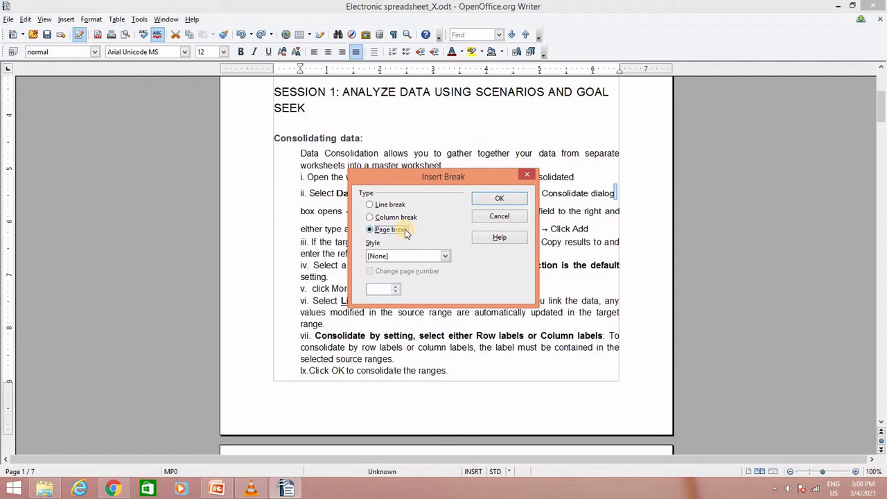
left_click(497, 196)
scroll(417, 242, "up", 5)
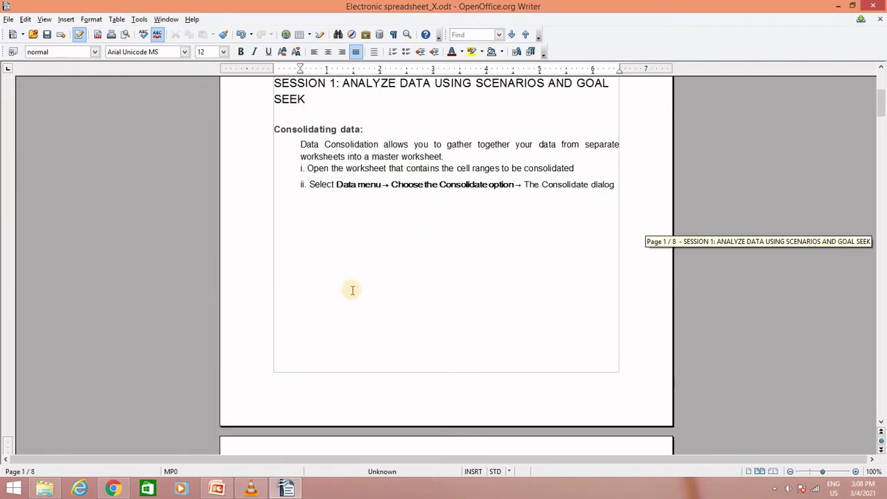
scroll(352, 291, "down", 3)
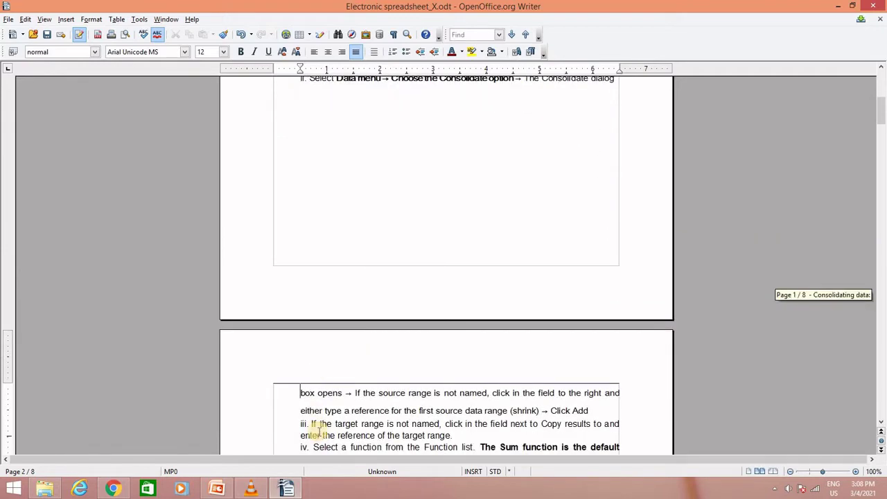
key("BackSpace")
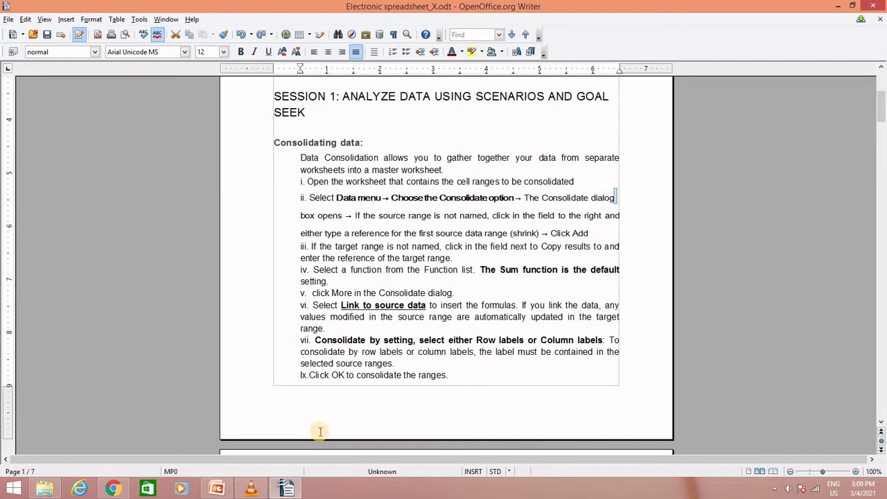
Insert a page break at the line starting "box opens" again and look over the split between pages 1 and 2.
left_click(299, 213)
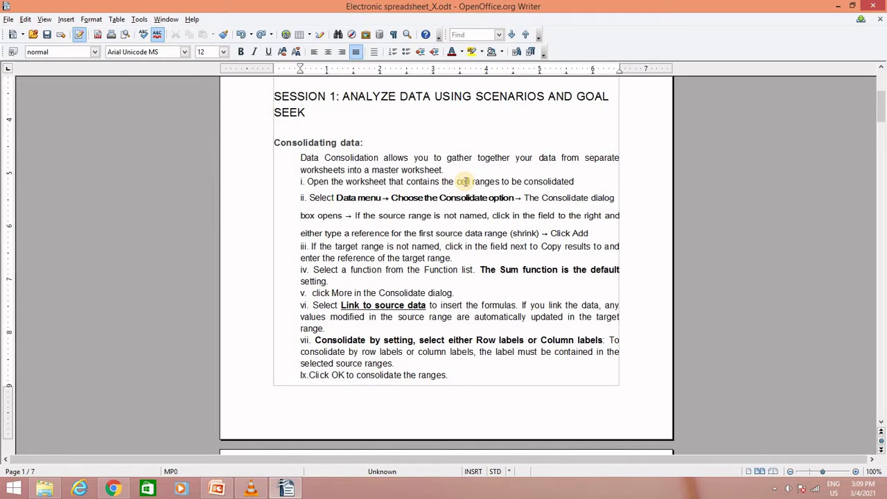
key("ctrl+Return")
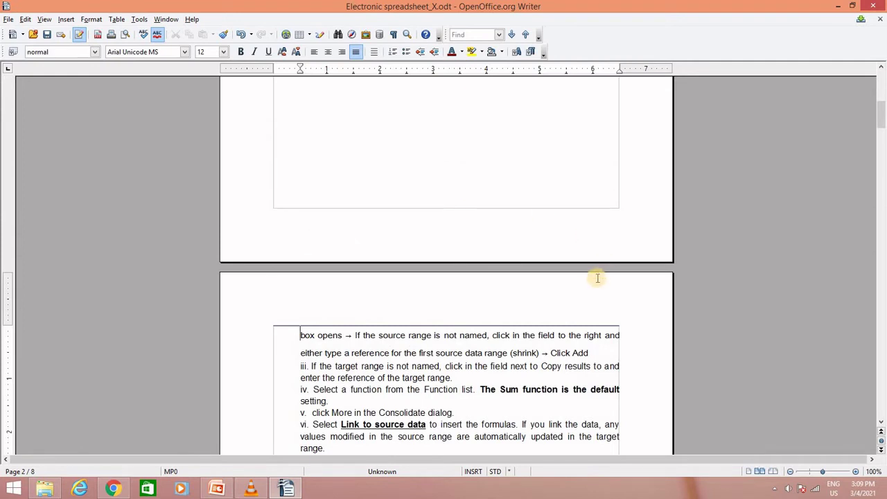
scroll(599, 279, "up", 2)
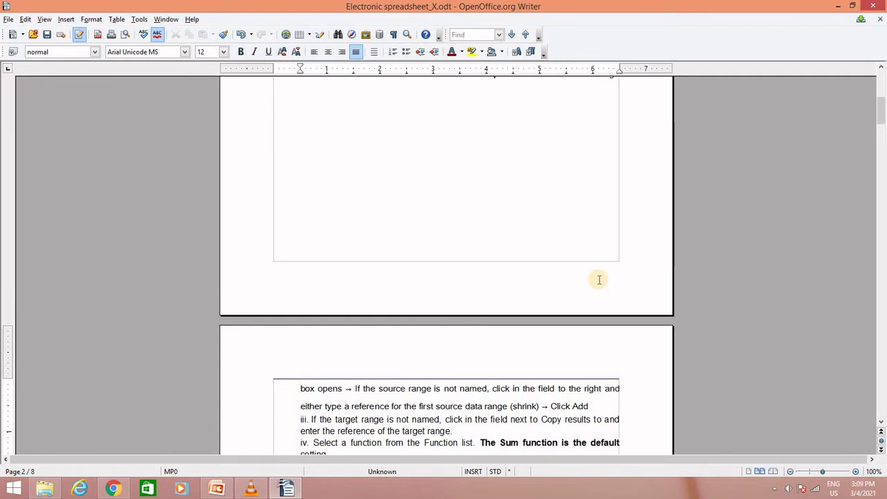
scroll(578, 280, "up", 3)
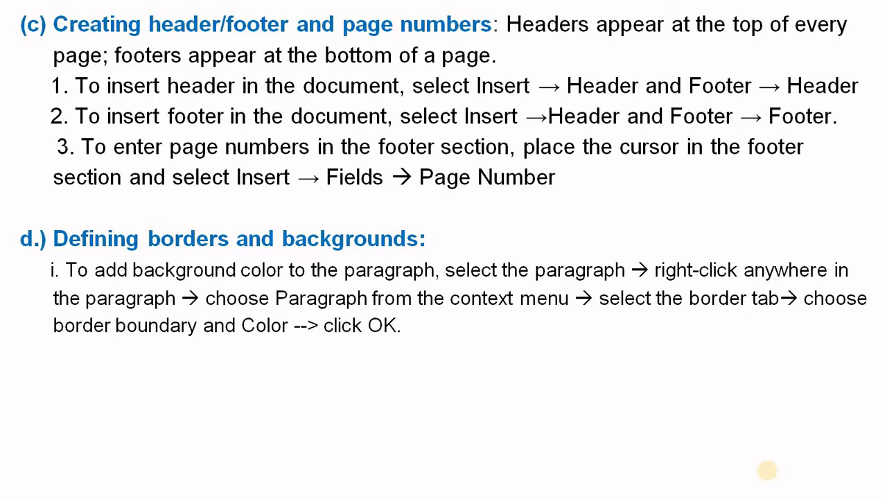
key("Left")
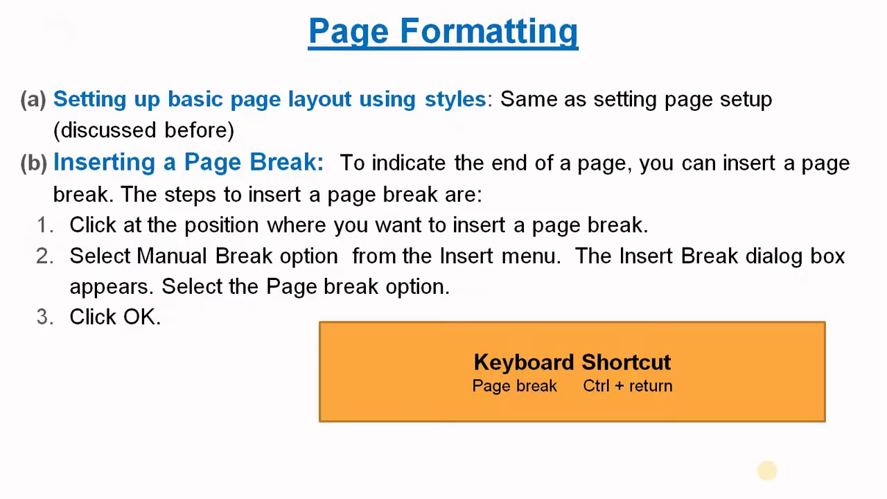
key("Right")
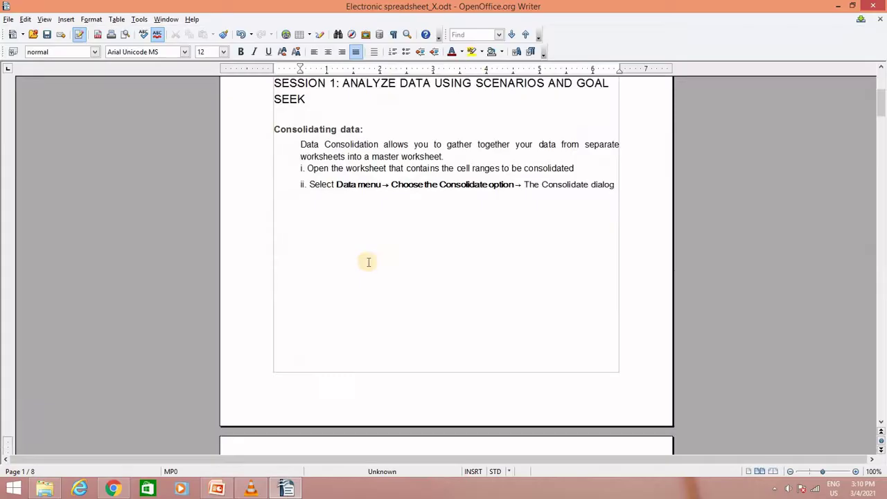
Add a header to all page styles of the document and enter "CBSE IT GYAN" in it.
scroll(371, 262, "up", 5)
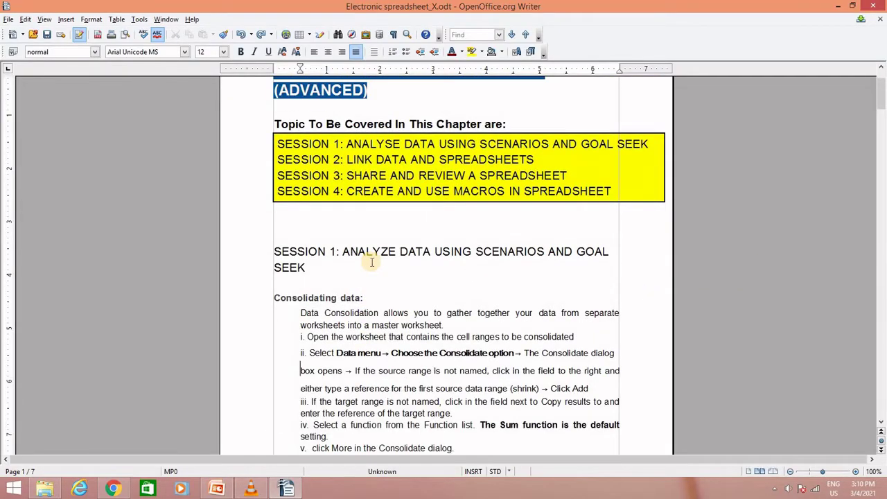
scroll(374, 252, "up", 3)
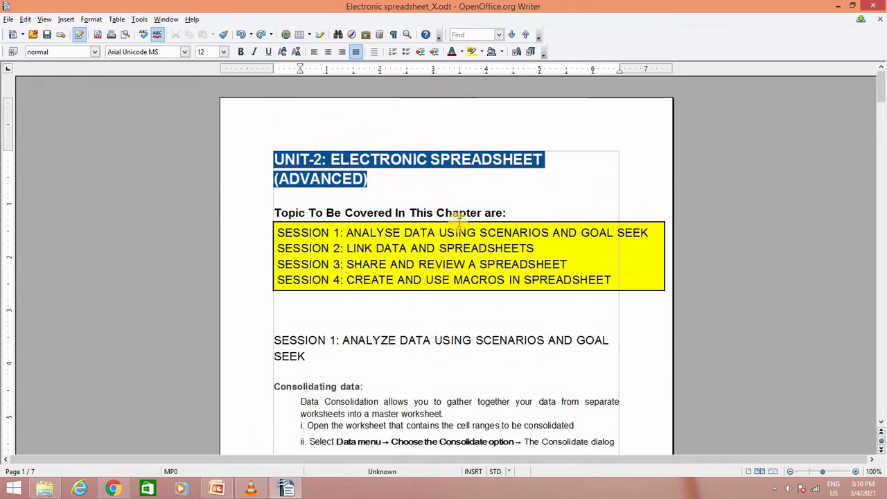
left_click(274, 155)
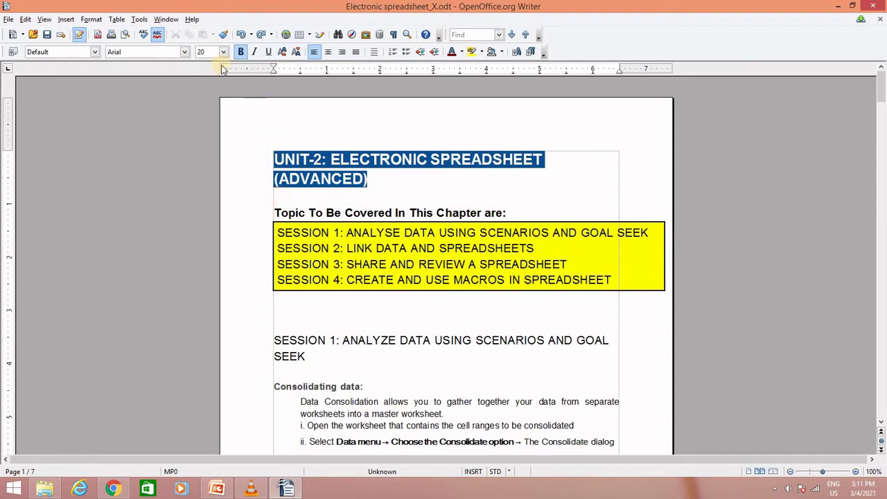
left_click(66, 20)
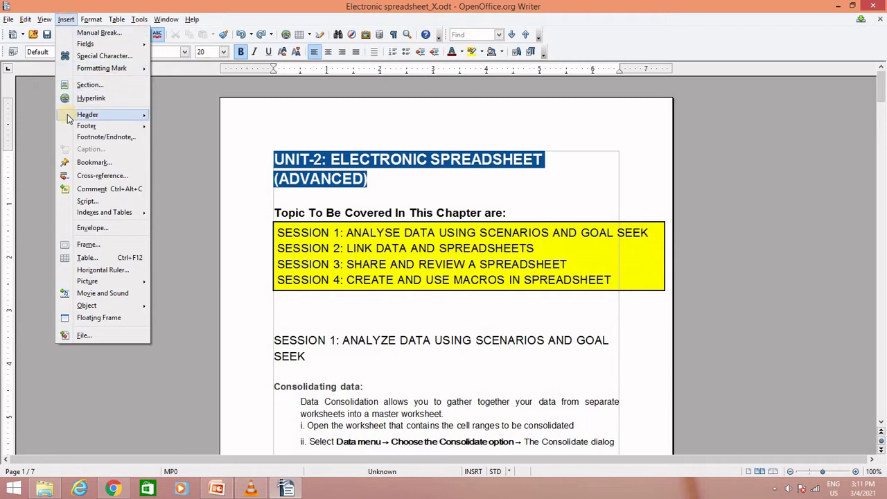
mouse_move(68, 118)
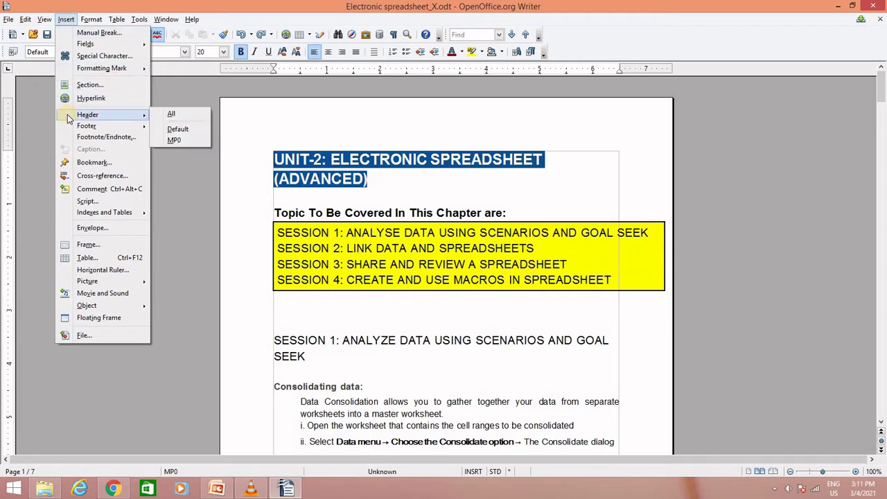
left_click(175, 115)
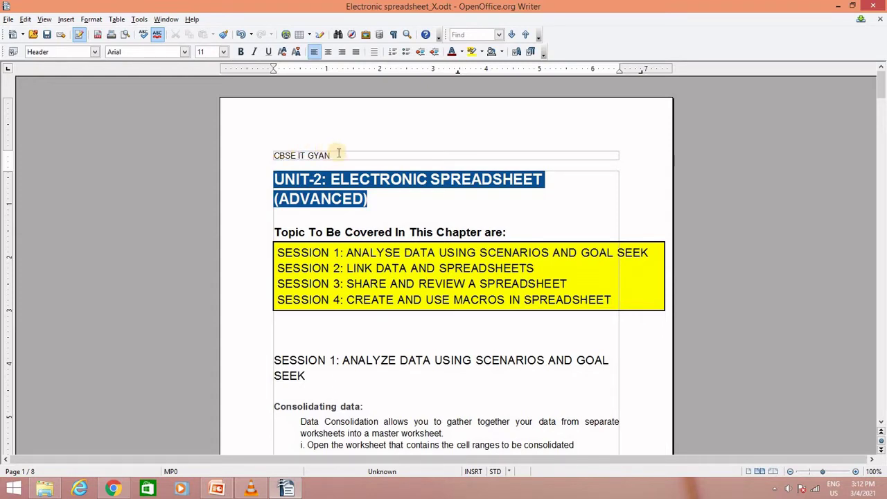
Make the header text "CBSE IT GYAN" bold and set its font size to 10.
left_click_drag(337, 153, 275, 153)
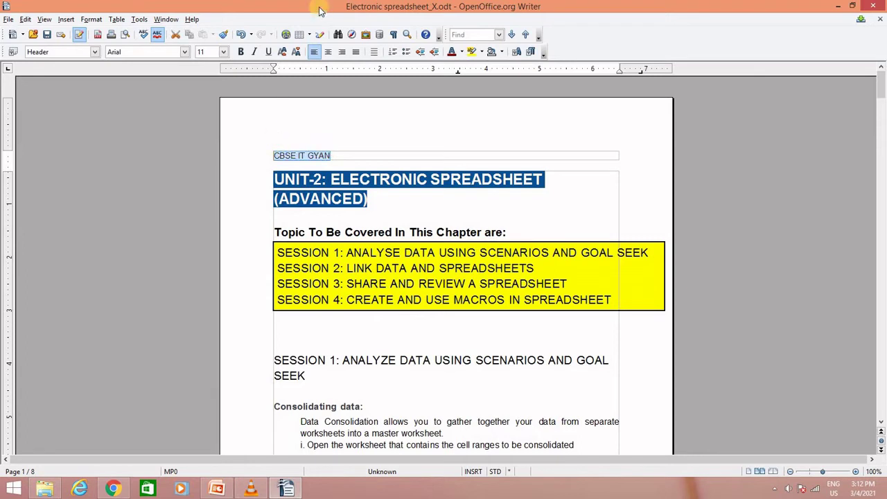
left_click(240, 51)
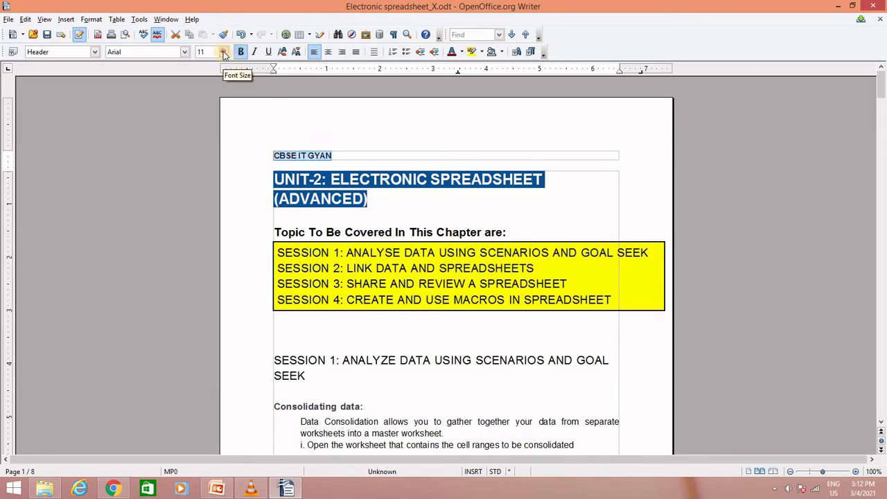
left_click(223, 51)
left_click(206, 89)
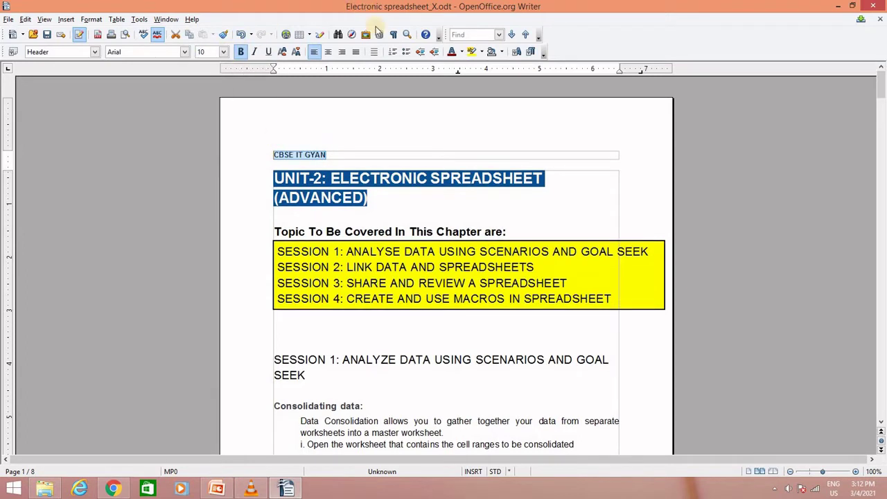
Try centred alignment and a cyan background on the header, restoring left alignment and No Fill.
left_click(331, 52)
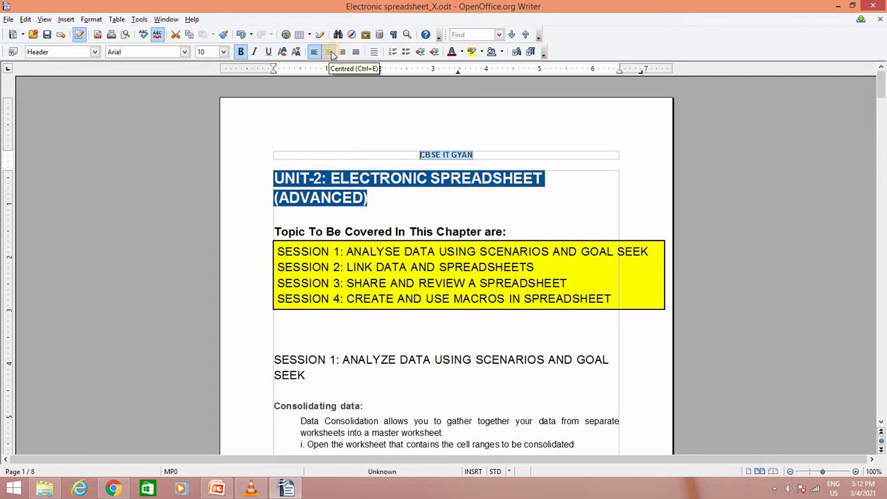
left_click(315, 50)
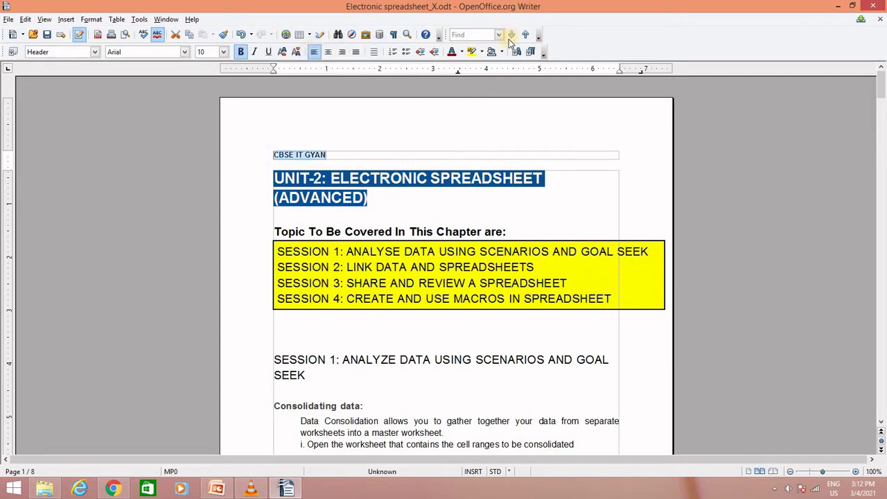
left_click(478, 51)
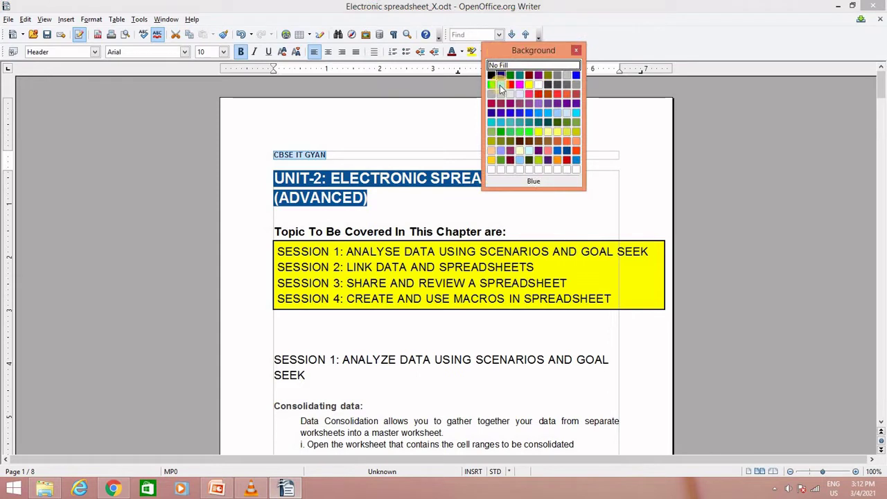
left_click(501, 84)
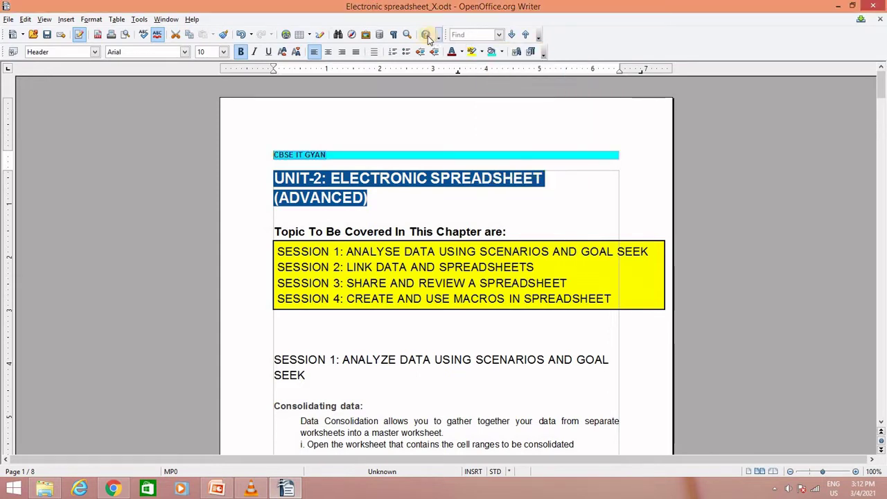
left_click(494, 52)
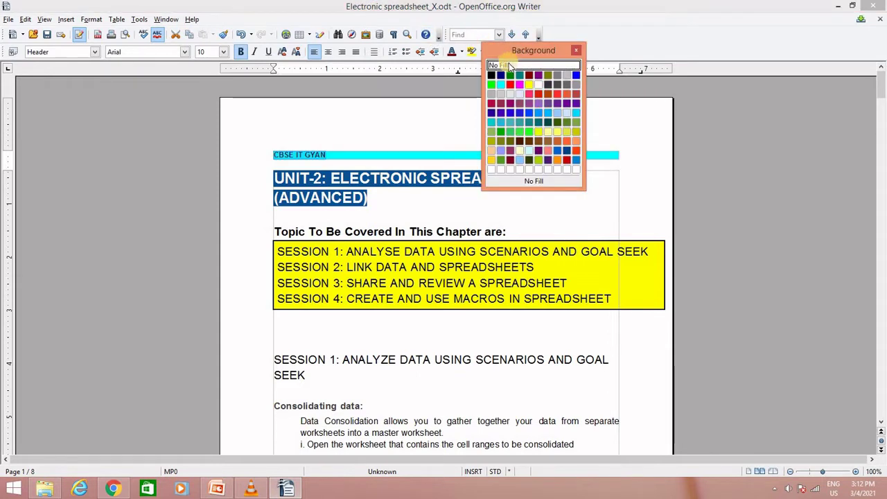
left_click(509, 64)
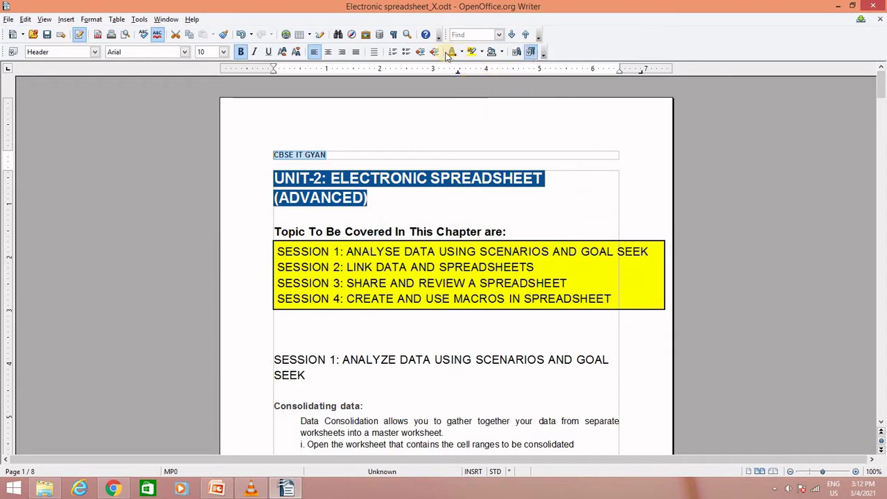
Change the font colour of the header text "CBSE IT GYAN" to light blue.
left_click(461, 53)
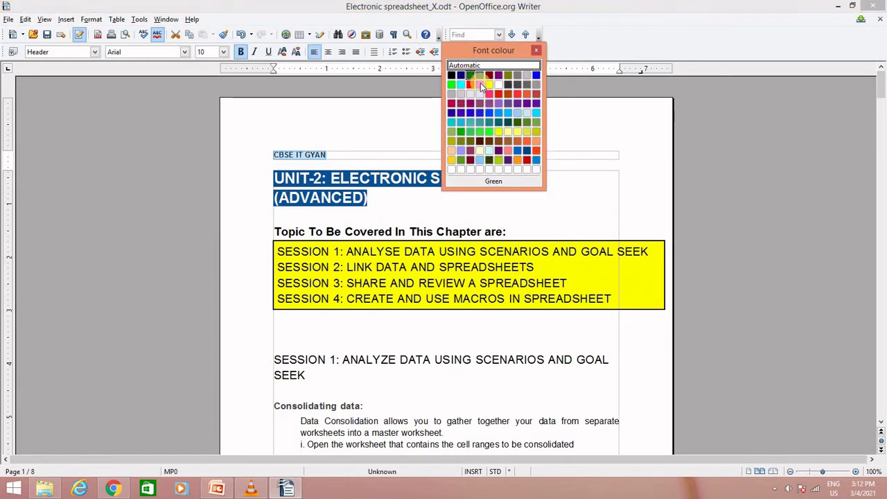
left_click(496, 117)
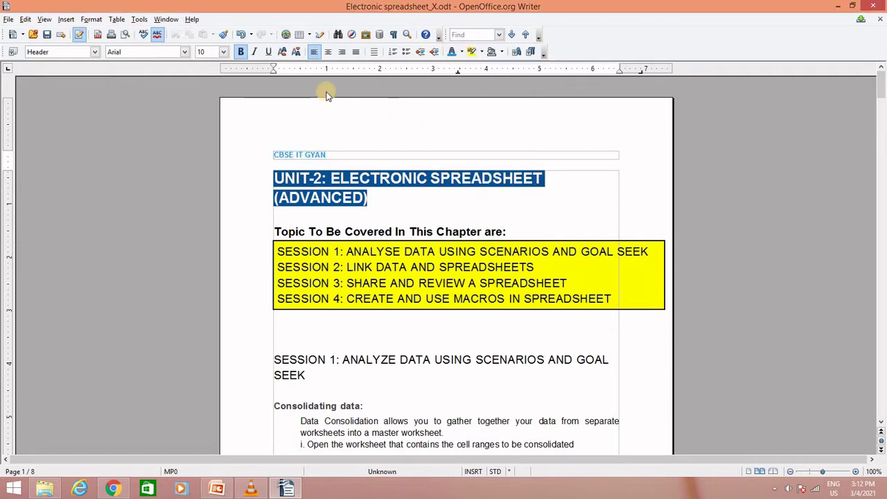
left_click_drag(337, 152, 273, 154)
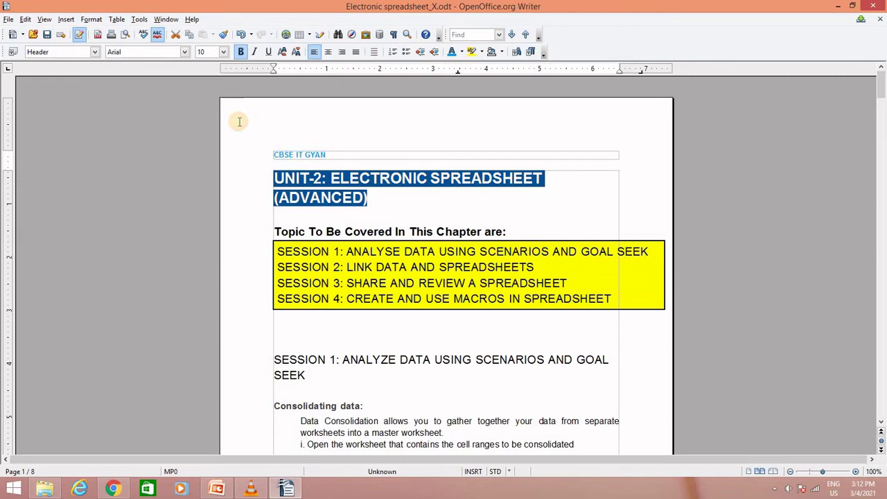
Check the header at the start of the following pages, up to page 4.
scroll(239, 122, "down", 15)
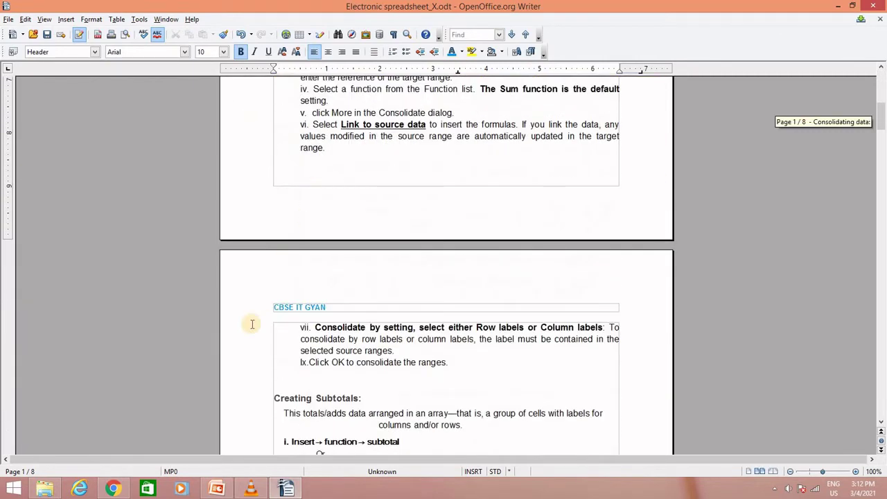
scroll(334, 309, "down", 10)
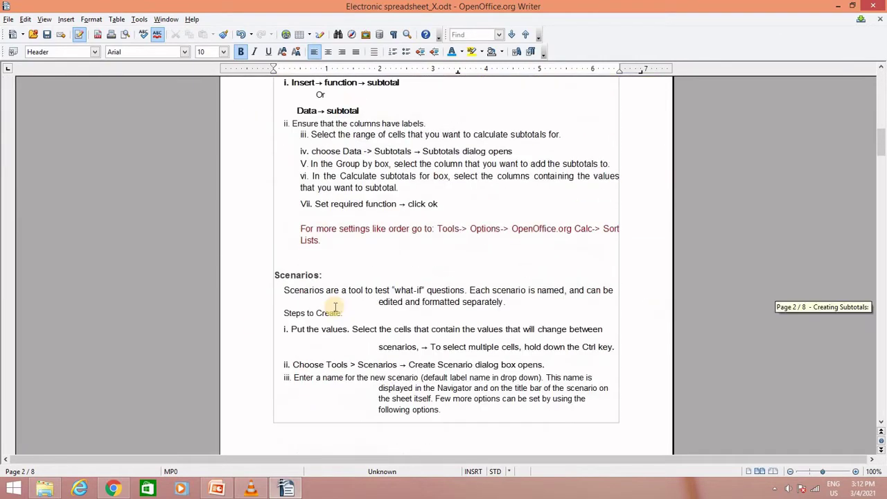
scroll(335, 308, "down", 13)
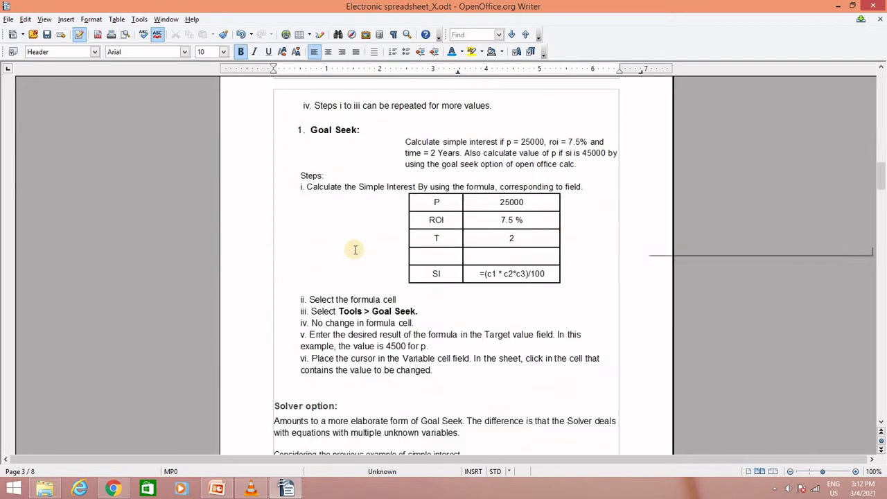
scroll(355, 249, "down", 15)
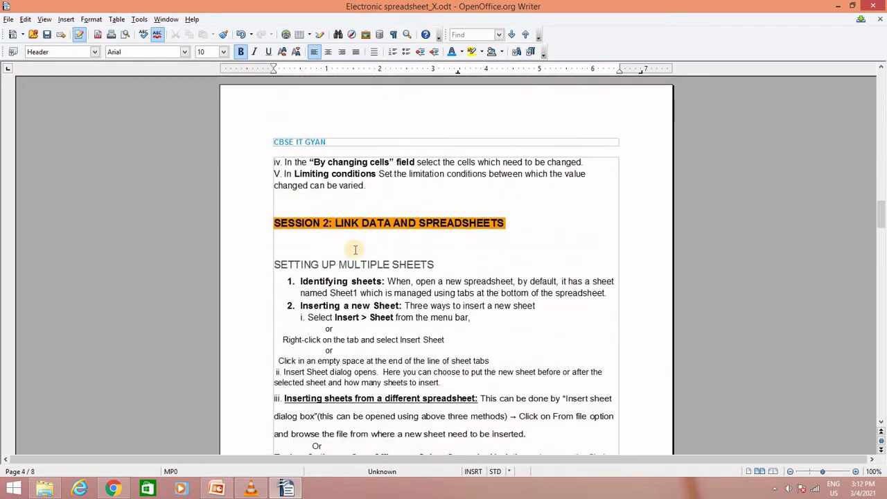
Insert a footer on the pages of all page styles.
scroll(355, 249, "down", 3)
scroll(355, 249, "up", 11)
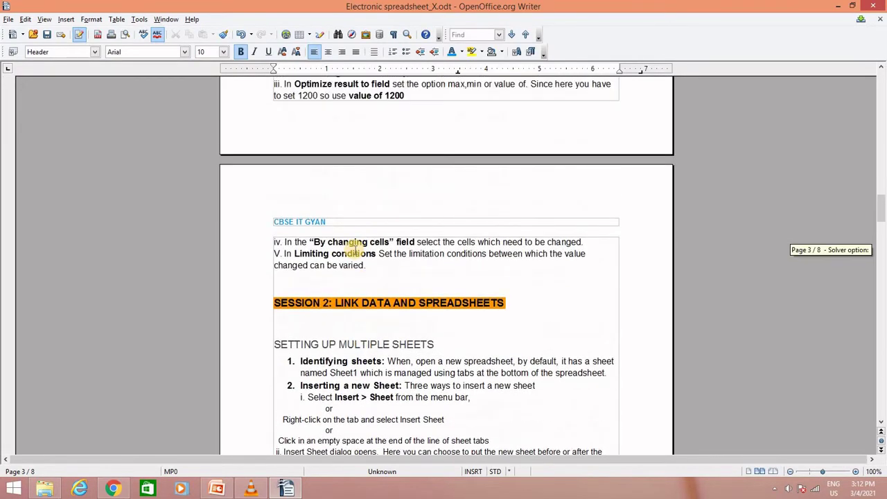
scroll(354, 250, "up", 18)
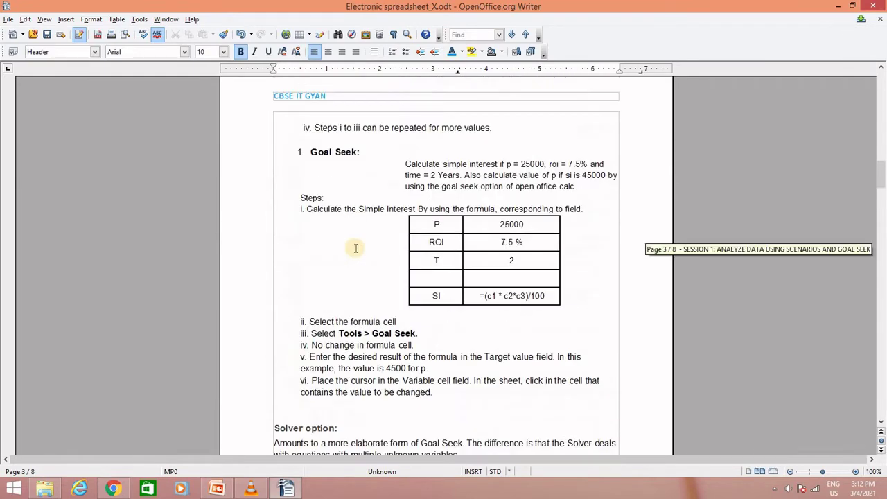
left_click(66, 19)
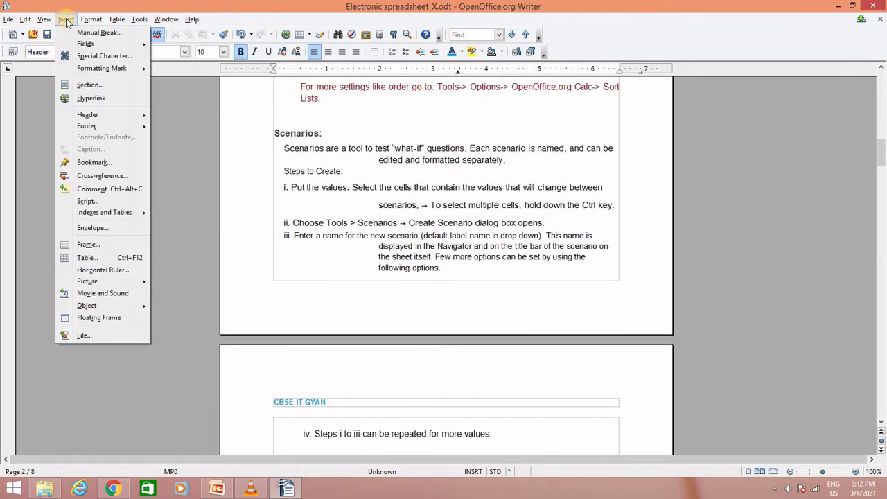
mouse_move(82, 119)
left_click(255, 404)
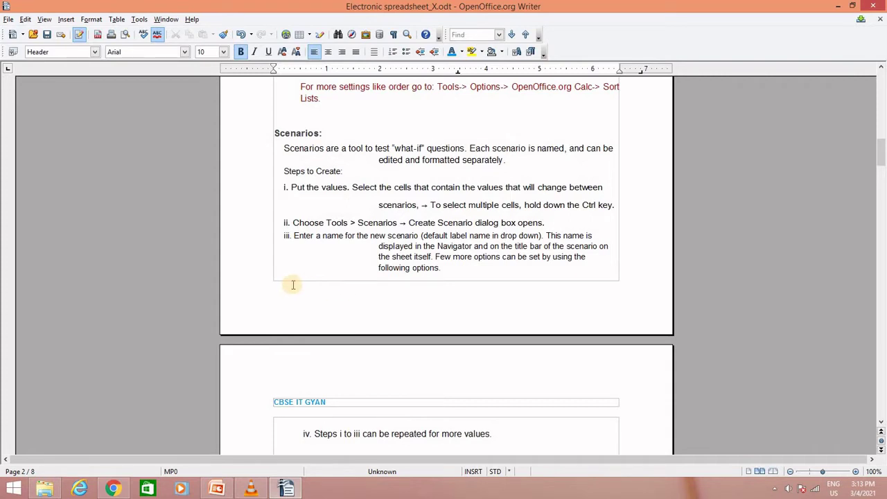
left_click(66, 18)
mouse_move(104, 126)
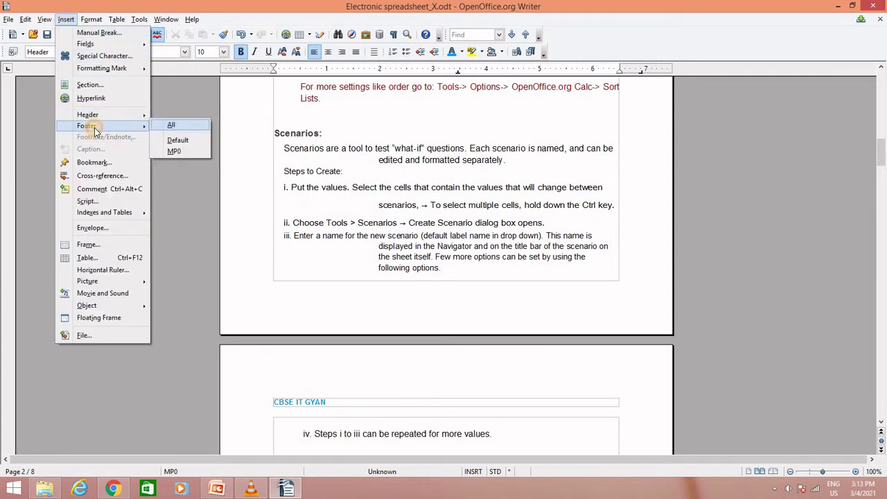
left_click(164, 123)
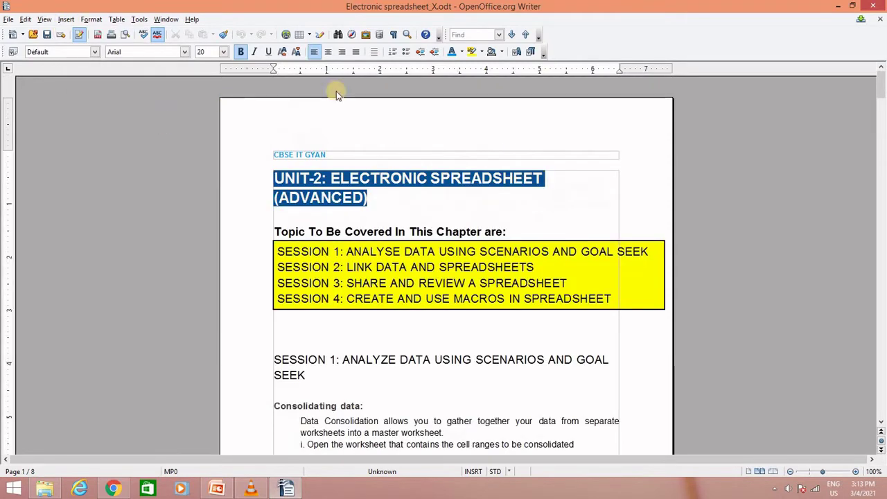
Enter "All rights reserved" as the footer text on page 1.
scroll(335, 220, "down", 5)
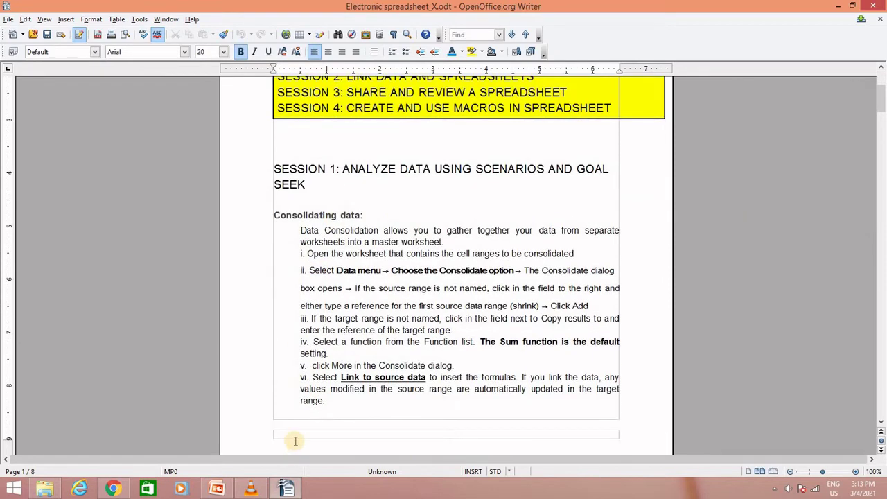
scroll(294, 440, "down", 1)
left_click(291, 404)
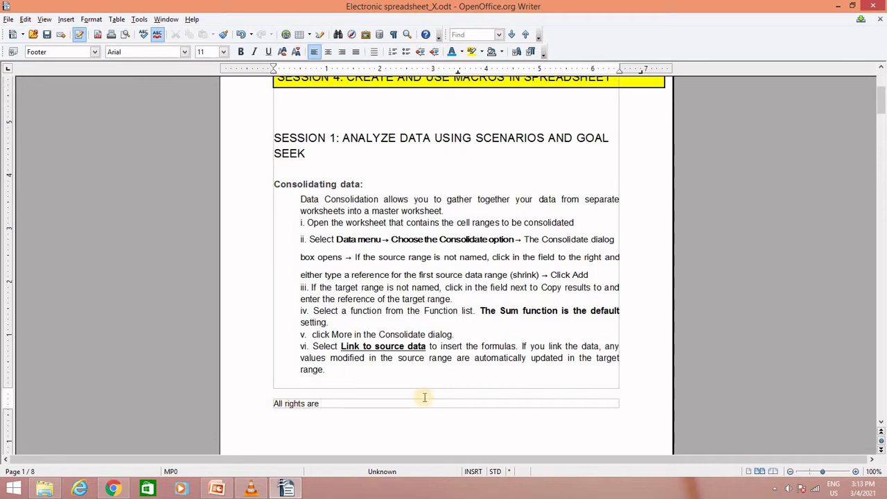
type("eserved")
left_click(321, 402)
key("BackSpace")
key("BackSpace")
key("BackSpace")
key("BackSpace")
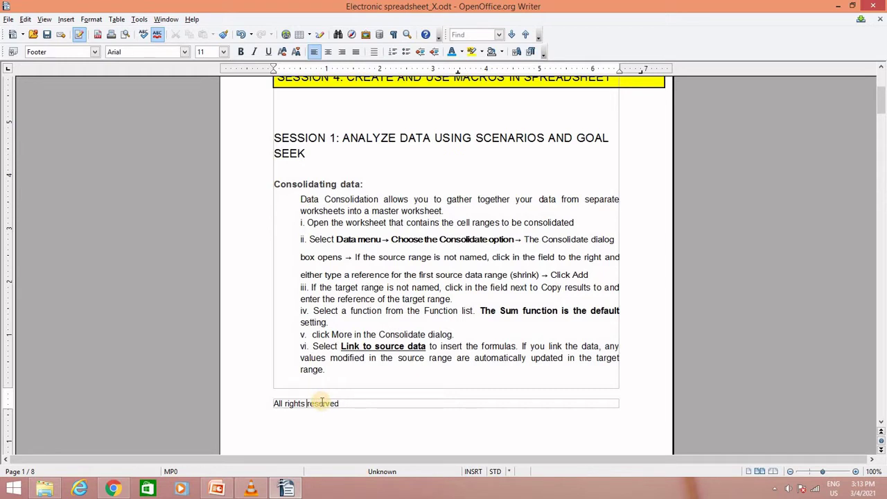
Make the footer text "All rights reserved" bold and set its font size to 8.
left_click_drag(339, 403, 258, 403)
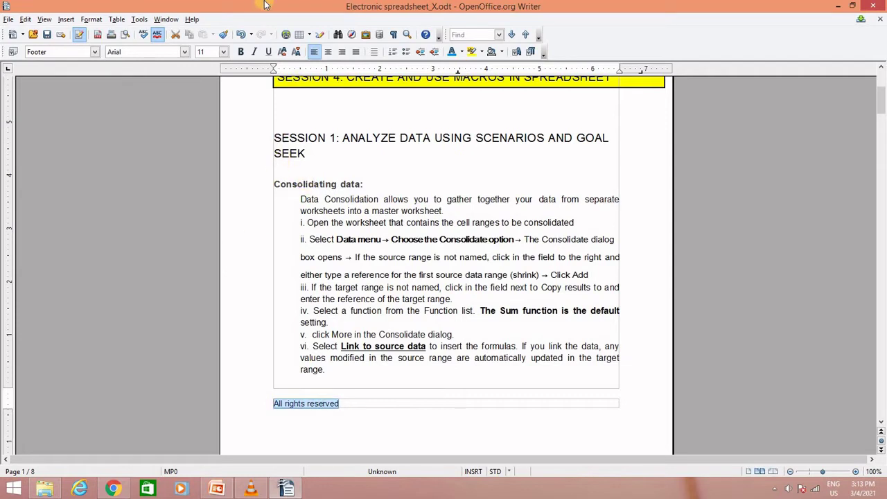
left_click(241, 51)
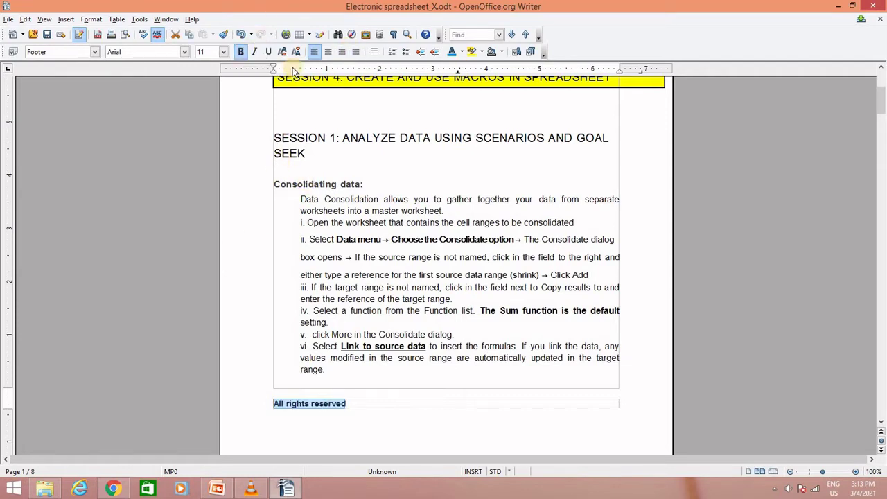
left_click(223, 52)
left_click(215, 75)
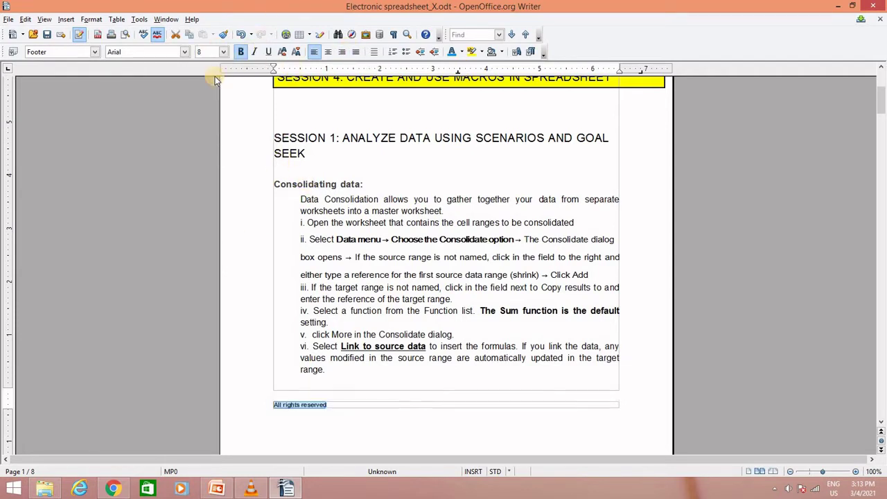
left_click(307, 419)
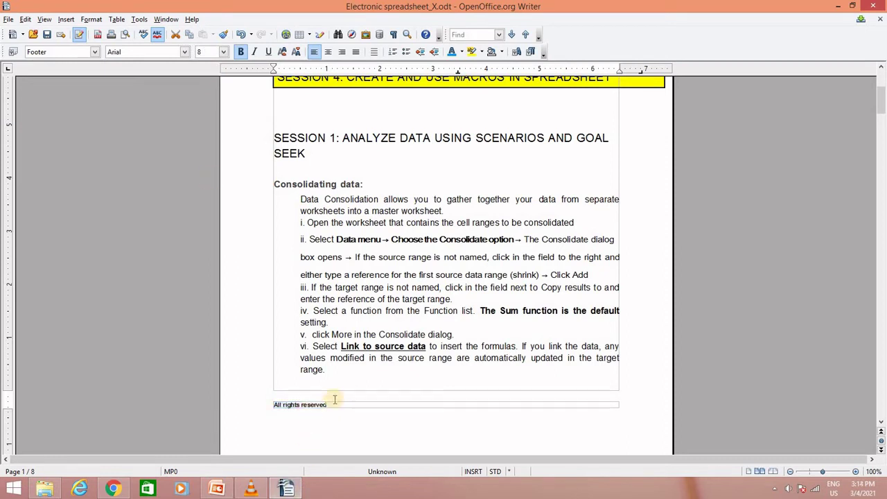
Italicise the footer text and add "@" in front of "All rights reserved".
left_click_drag(331, 403, 255, 404)
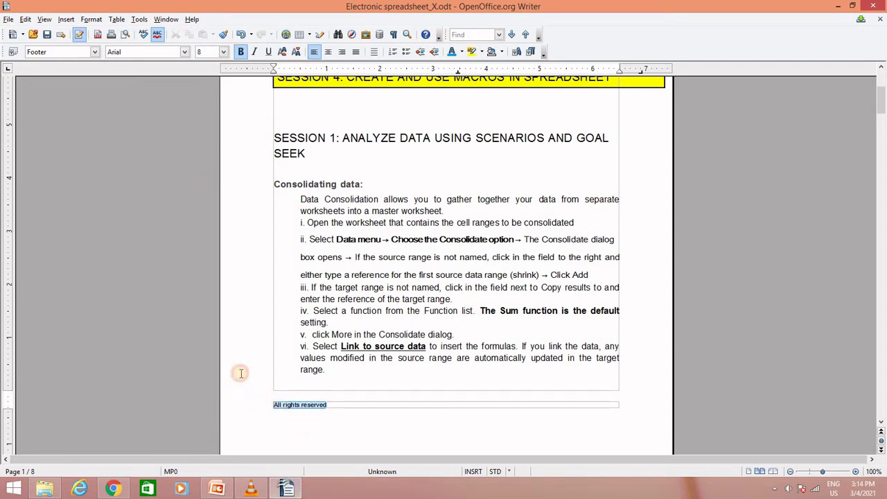
left_click(253, 52)
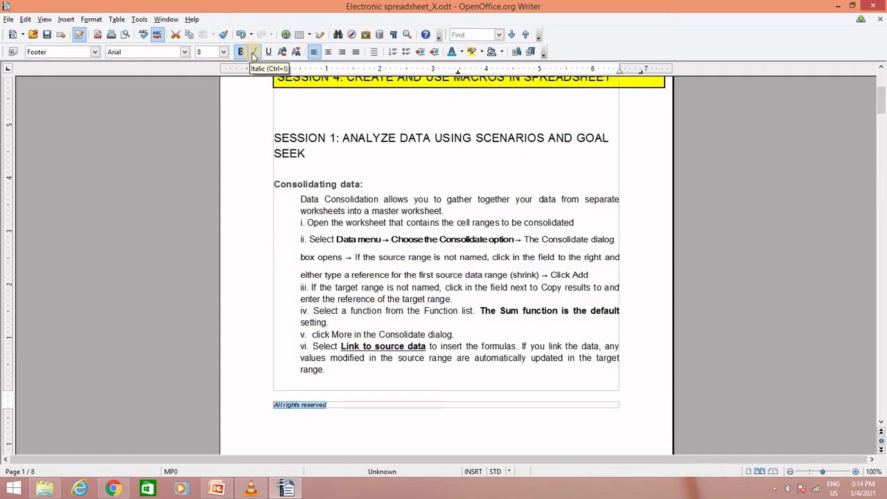
left_click(336, 409)
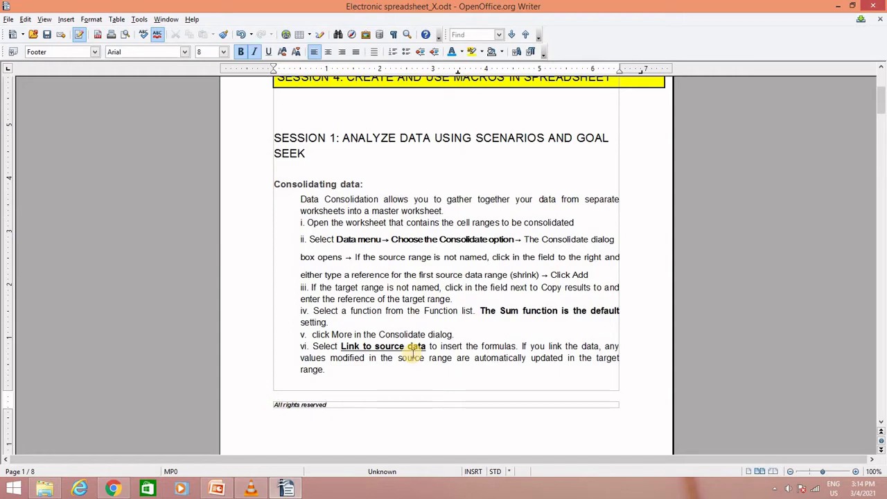
type("@")
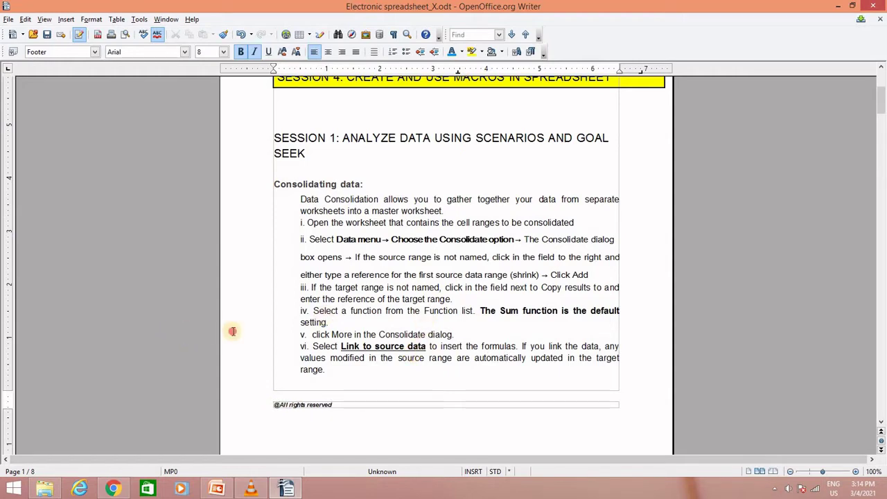
Check the footer at the end of pages 1 to 3 and return to the document's start.
left_click(307, 313)
scroll(402, 271, "down", 4)
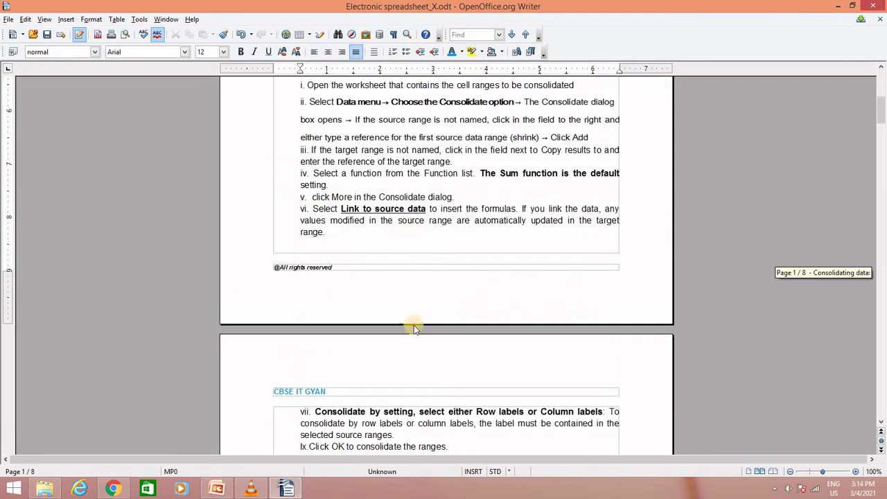
scroll(413, 329, "down", 18)
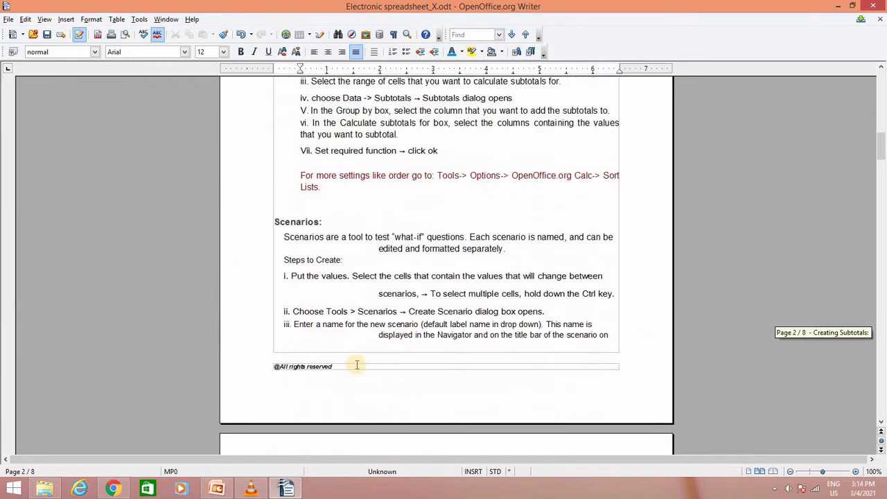
scroll(357, 365, "down", 20)
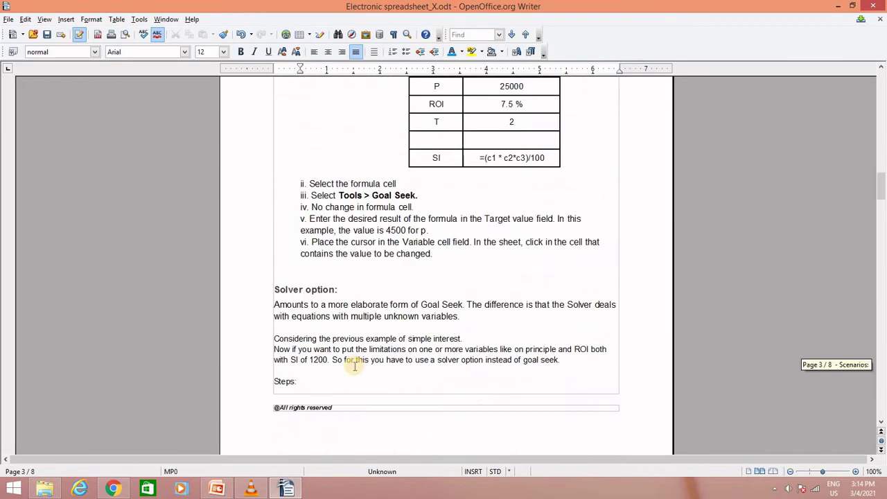
scroll(351, 366, "up", 20)
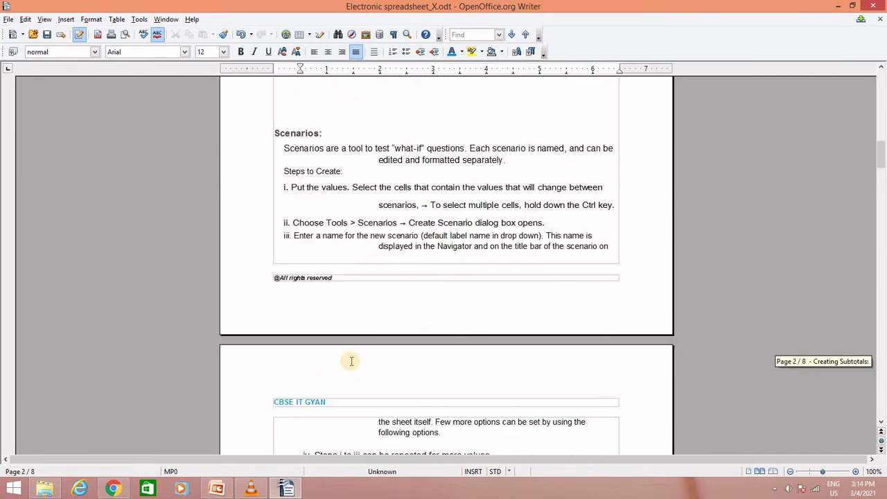
scroll(351, 362, "up", 20)
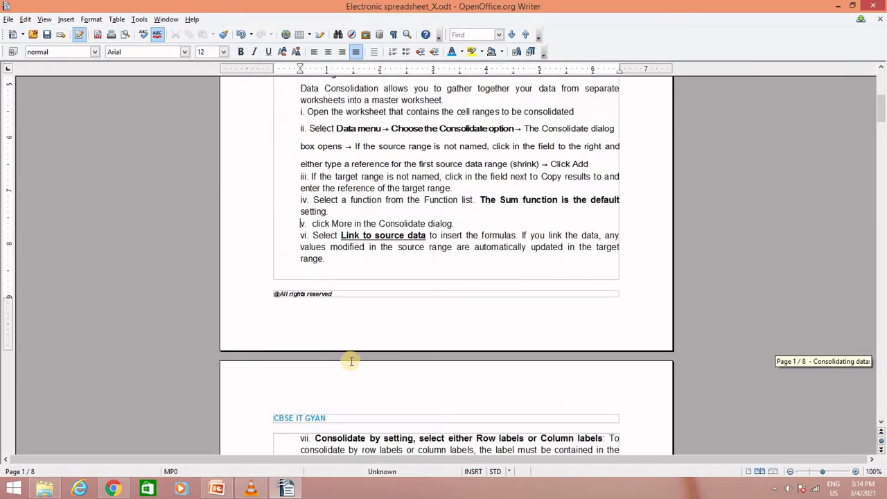
scroll(351, 361, "up", 5)
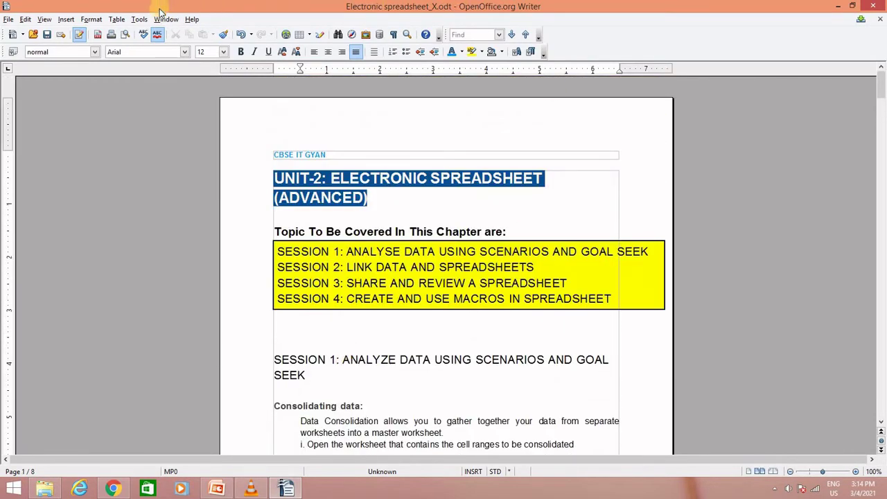
scroll(433, 229, "down", 5)
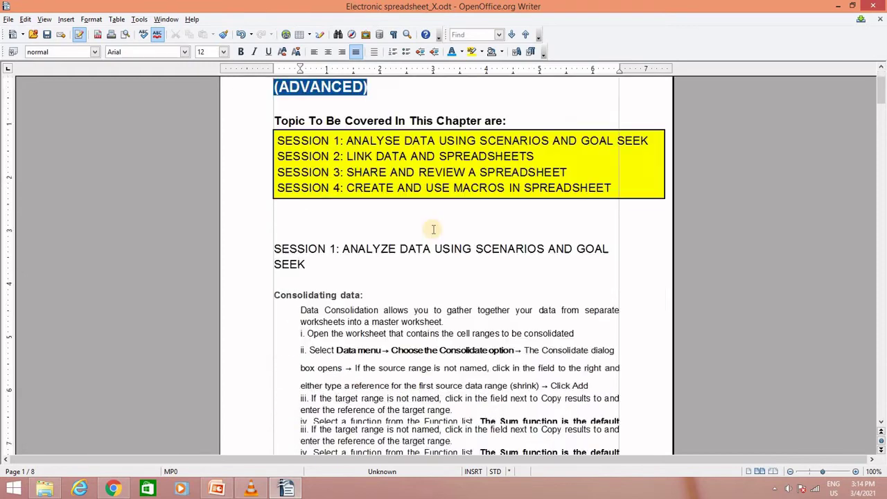
scroll(433, 229, "down", 5)
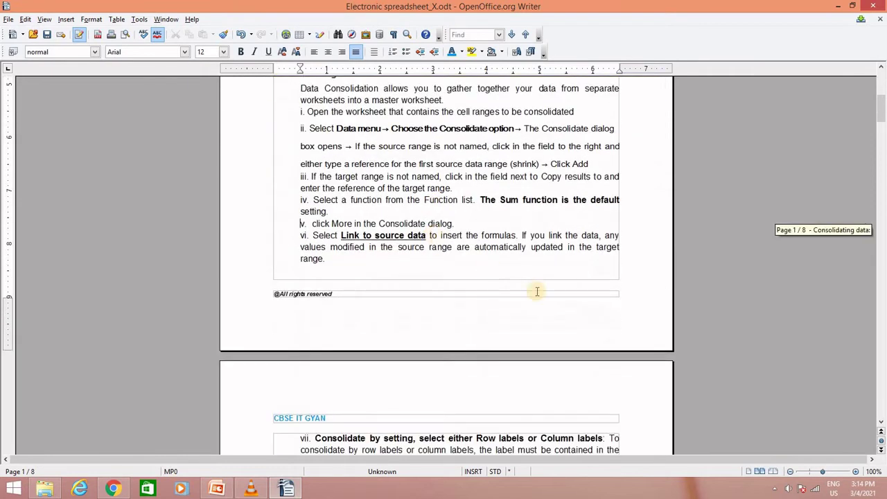
left_click(595, 294)
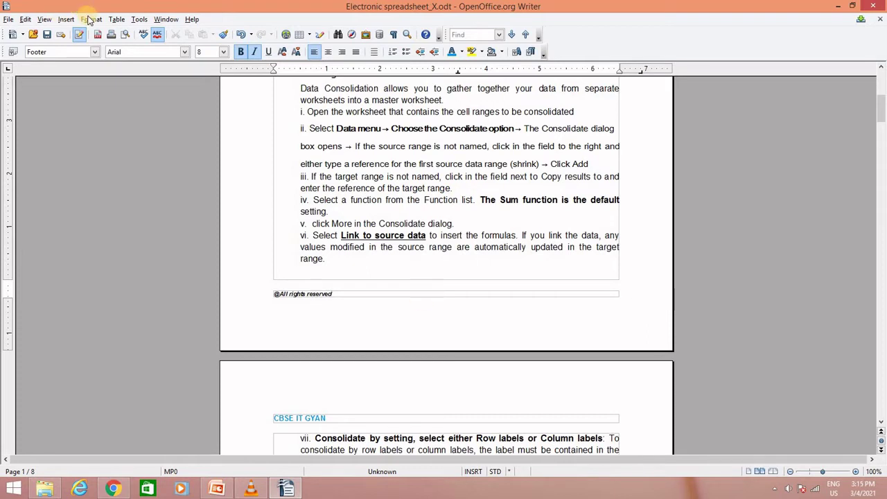
left_click(66, 19)
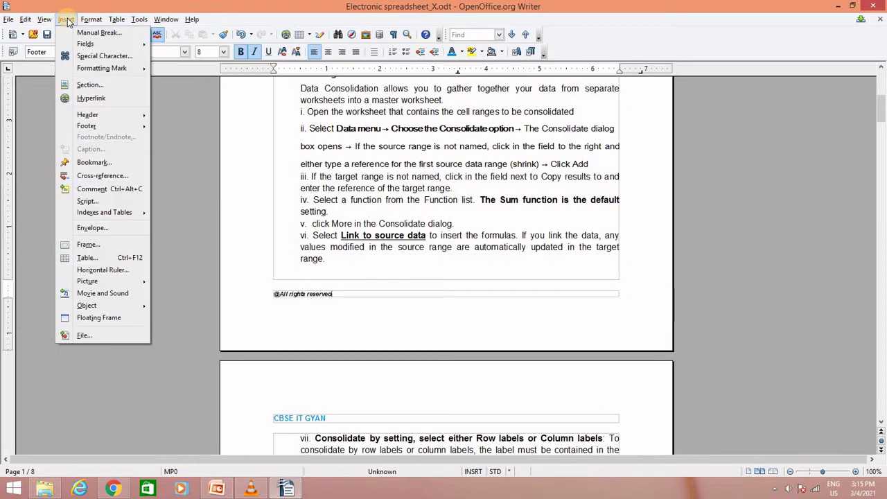
mouse_move(95, 45)
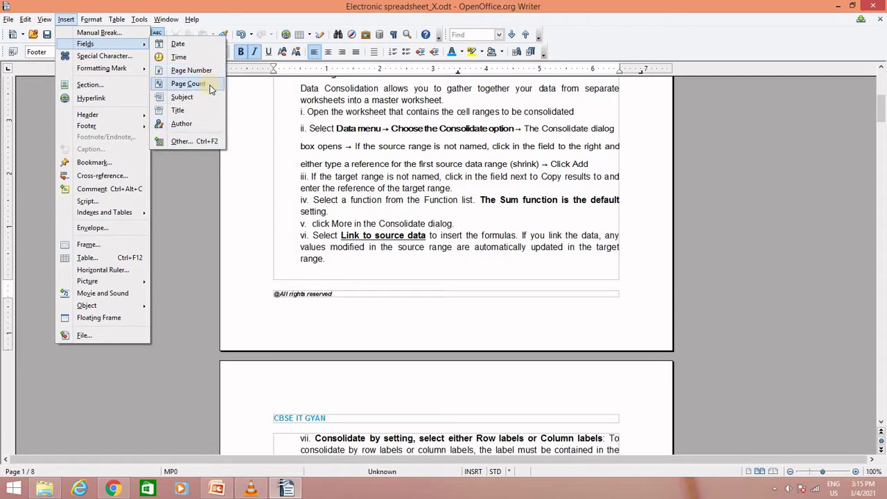
left_click(177, 43)
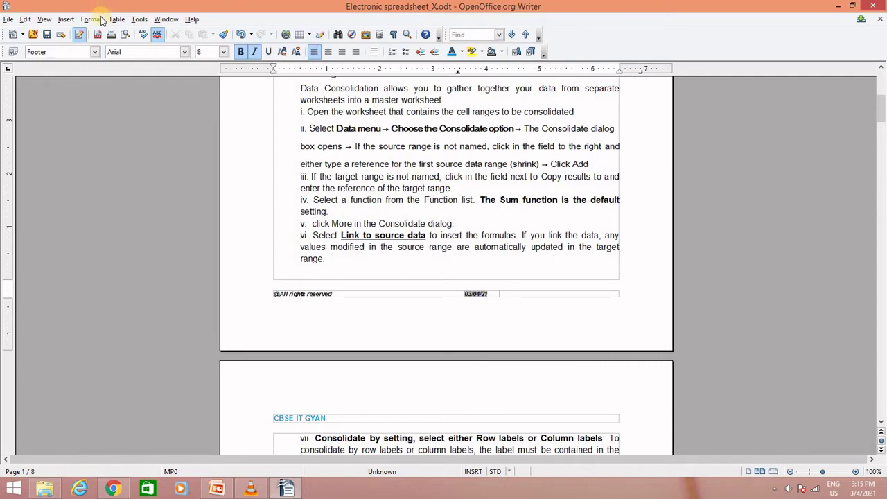
Insert a time field after the date in the page 1 footer.
left_click(66, 19)
mouse_move(132, 44)
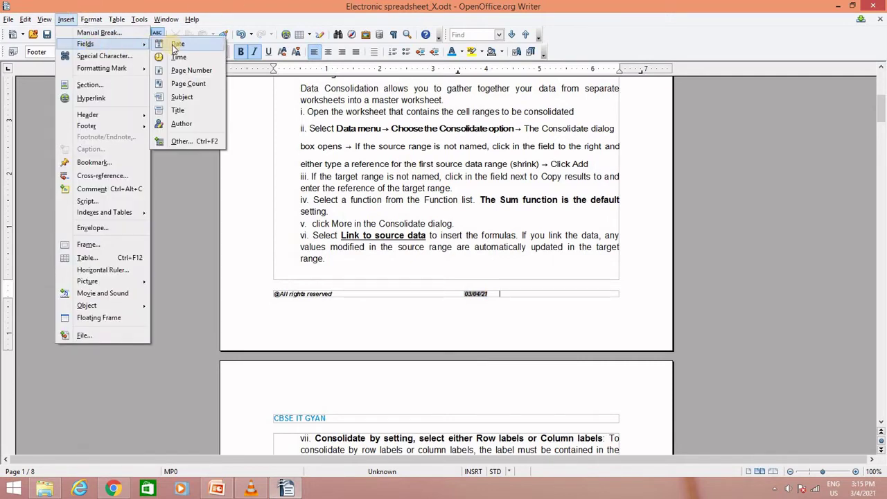
left_click(181, 58)
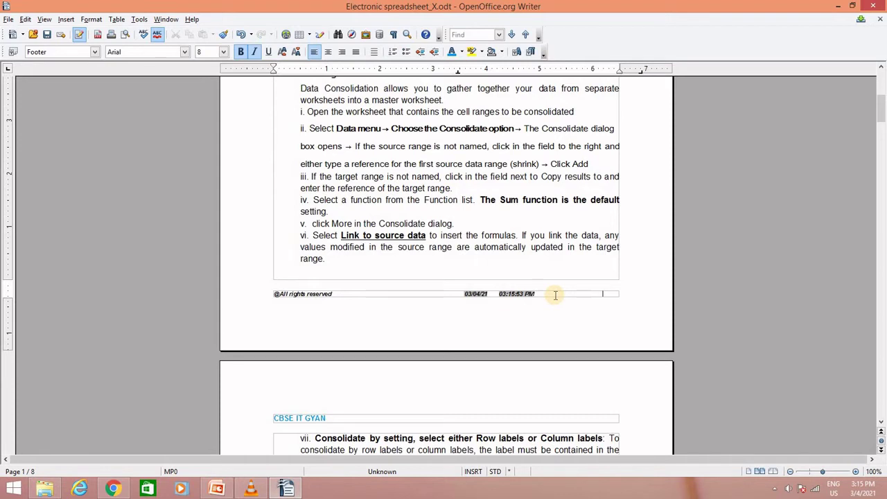
Insert a page number field at the far end of the page 1 footer, after the time.
left_click(64, 19)
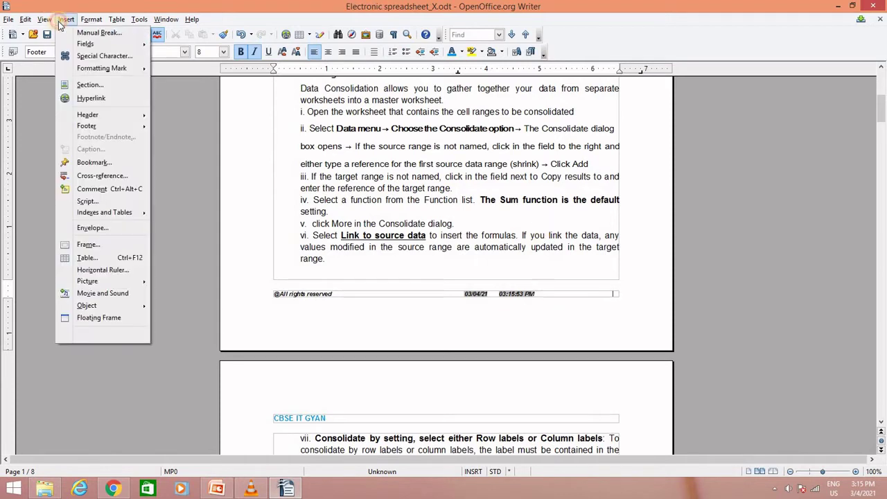
mouse_move(125, 44)
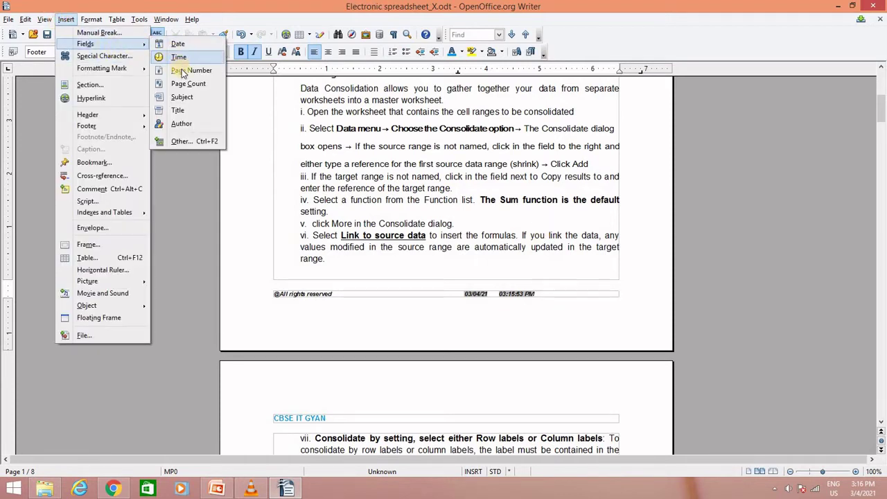
left_click(183, 70)
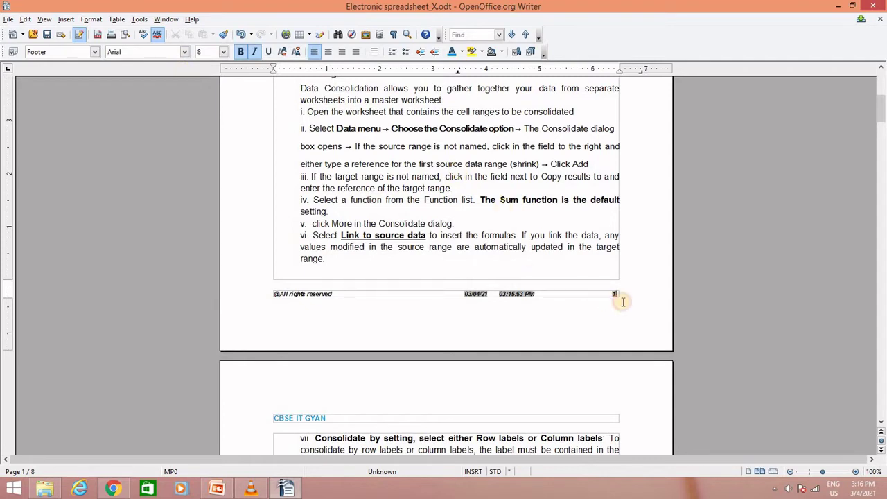
left_click(466, 293)
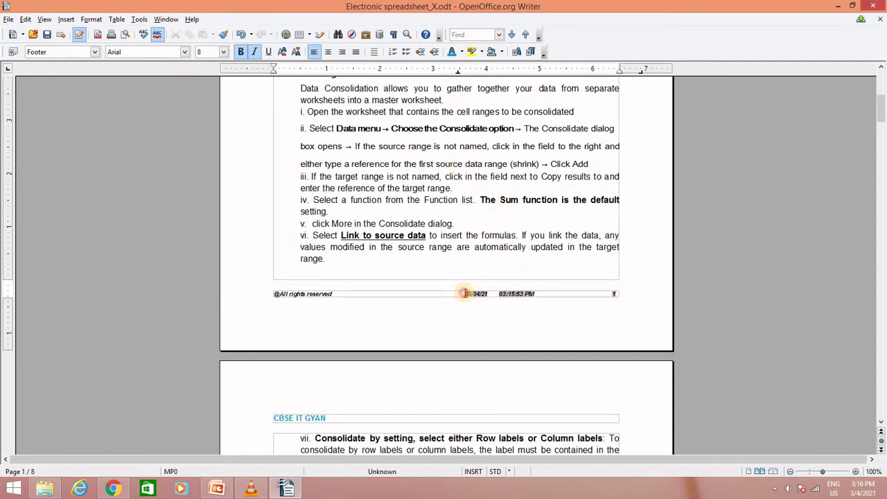
Check the date, time and page number fields in the page 1 footer and in the footers of the following pages.
left_click_drag(545, 293, 457, 293)
left_click(605, 293)
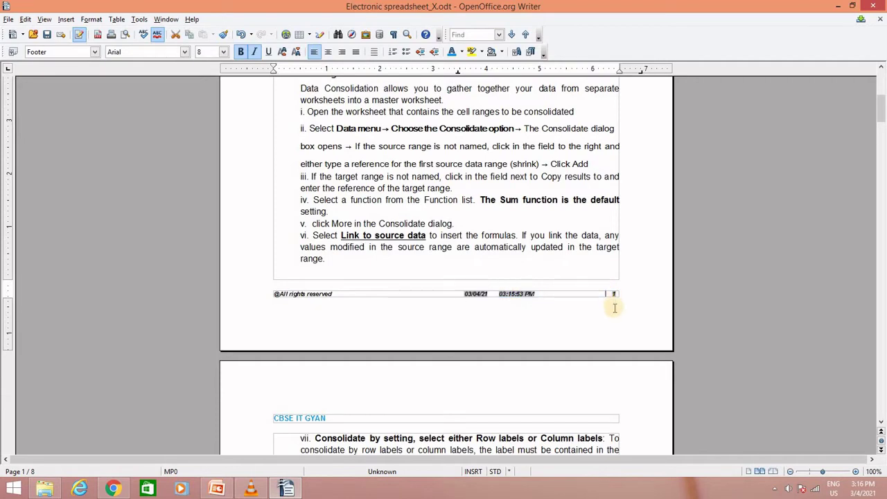
scroll(606, 310, "down", 15)
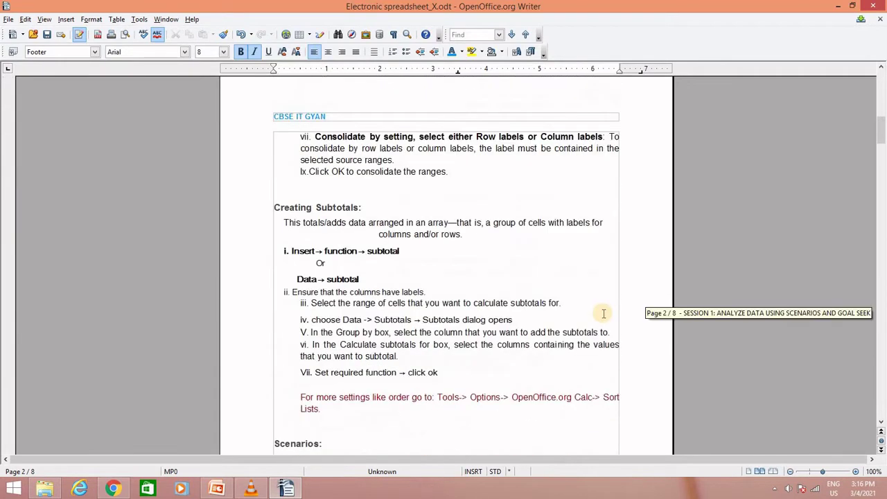
scroll(596, 318, "down", 1)
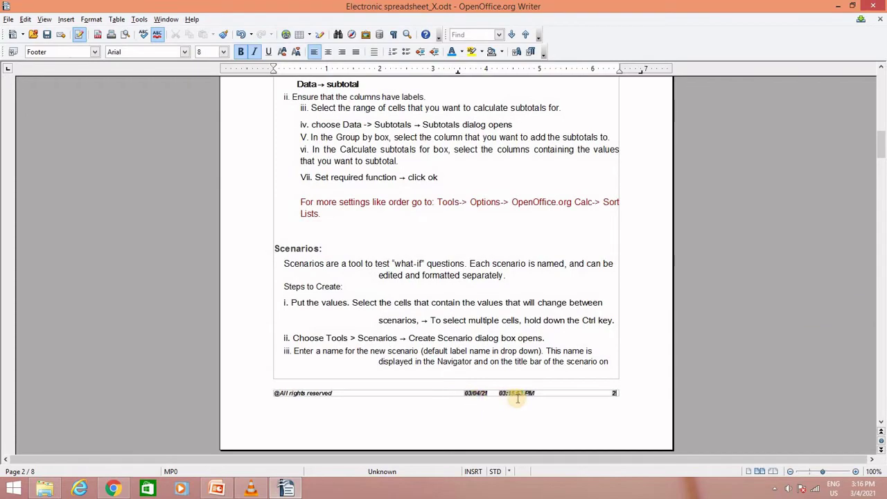
scroll(618, 406, "down", 20)
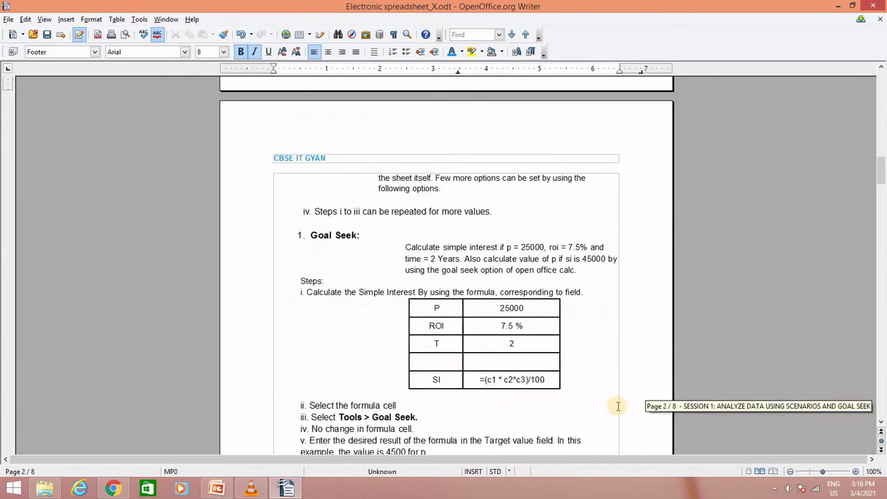
scroll(618, 406, "down", 11)
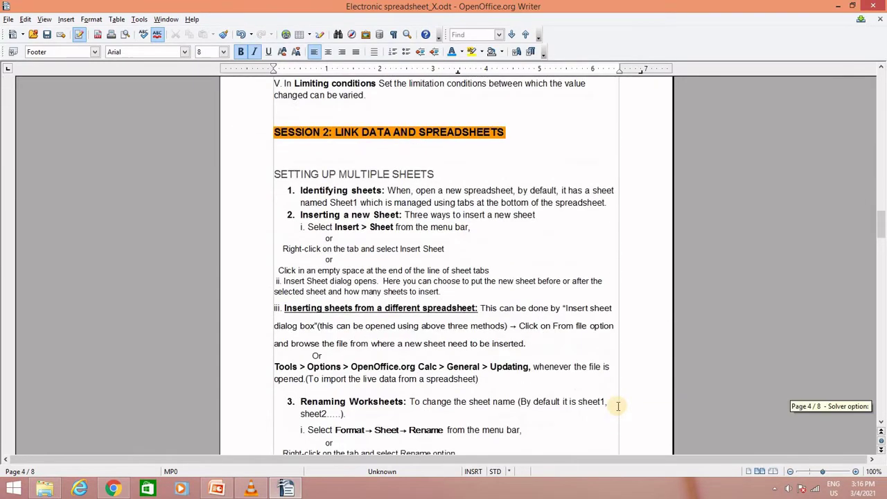
scroll(619, 406, "up", 5)
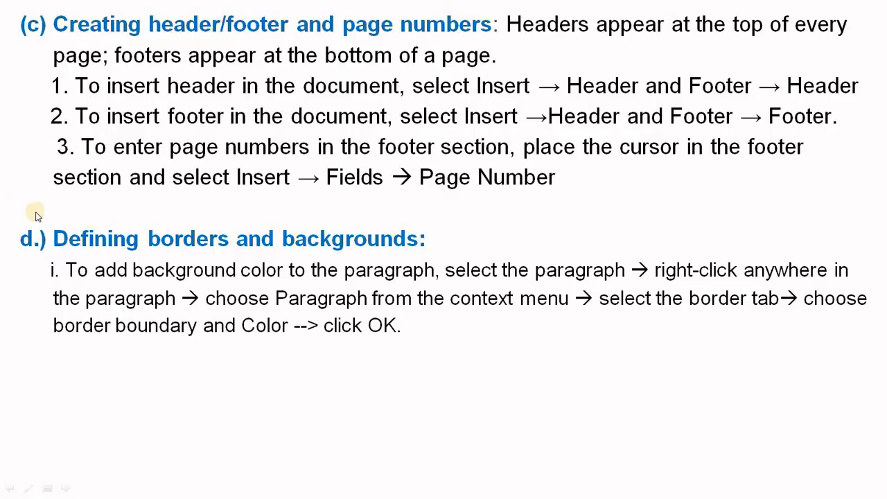
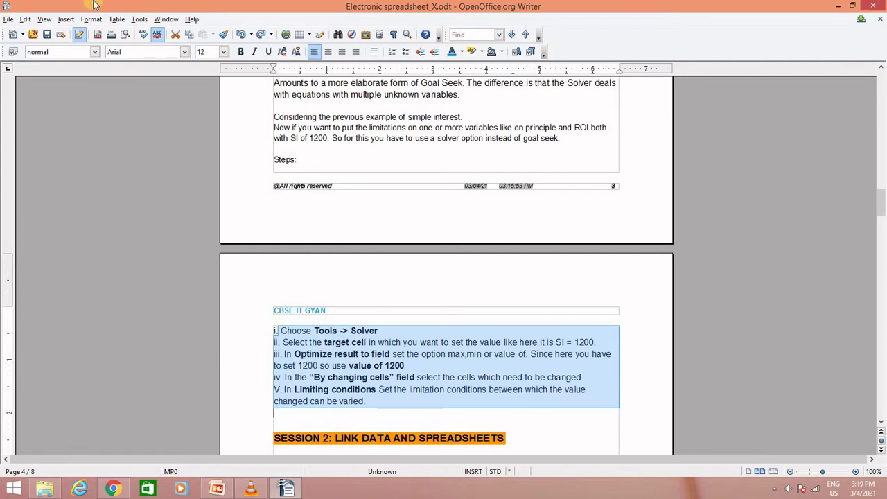
Open the paragraph border settings for the selected Solver steps on page 4 and set all four borders.
left_click(91, 18)
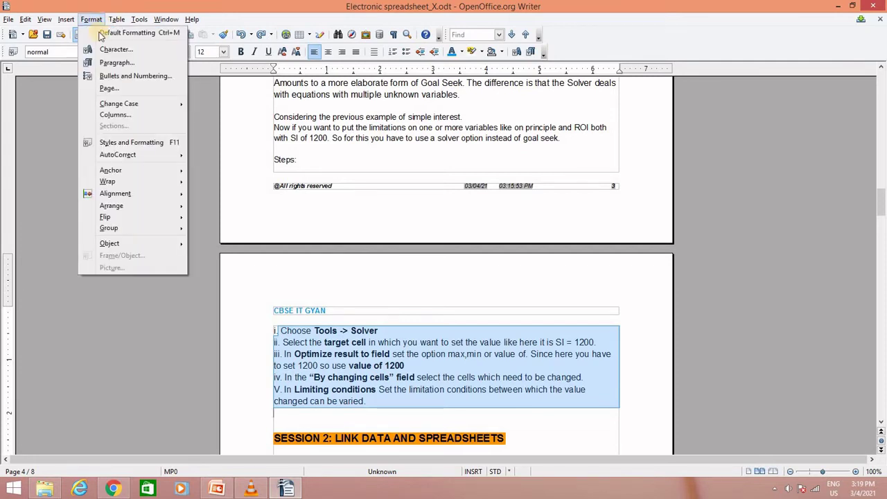
left_click(110, 64)
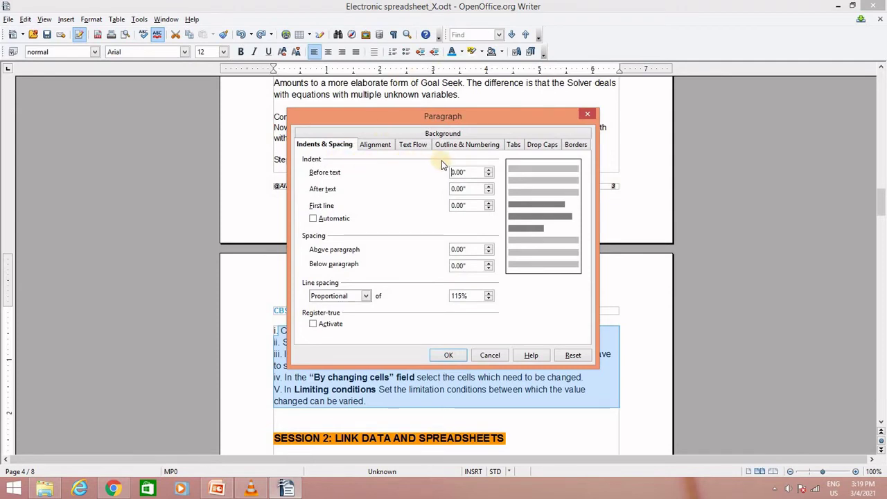
left_click(574, 145)
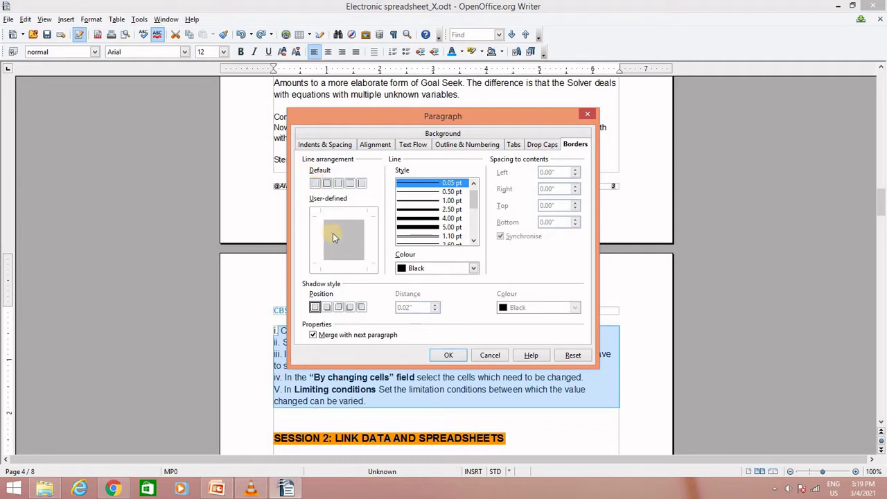
left_click(326, 183)
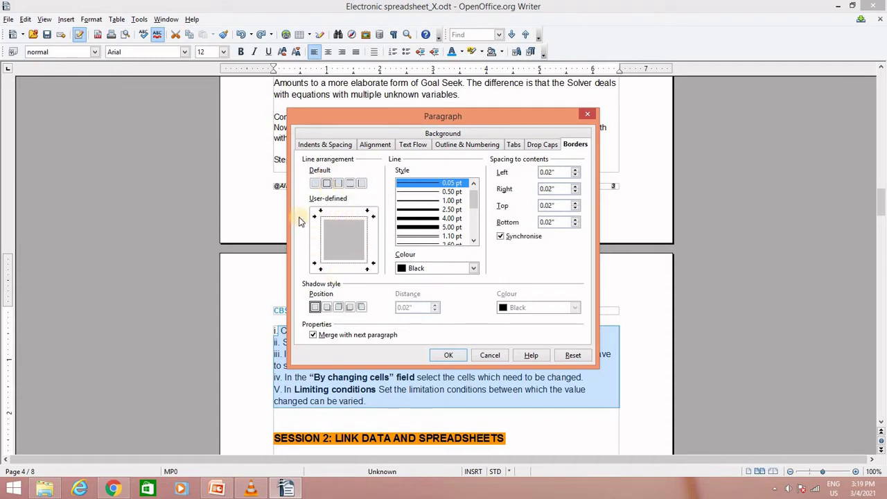
Try the left-and-right, top-and-bottom and left-only border arrangements, and return to all four borders.
left_click(333, 184)
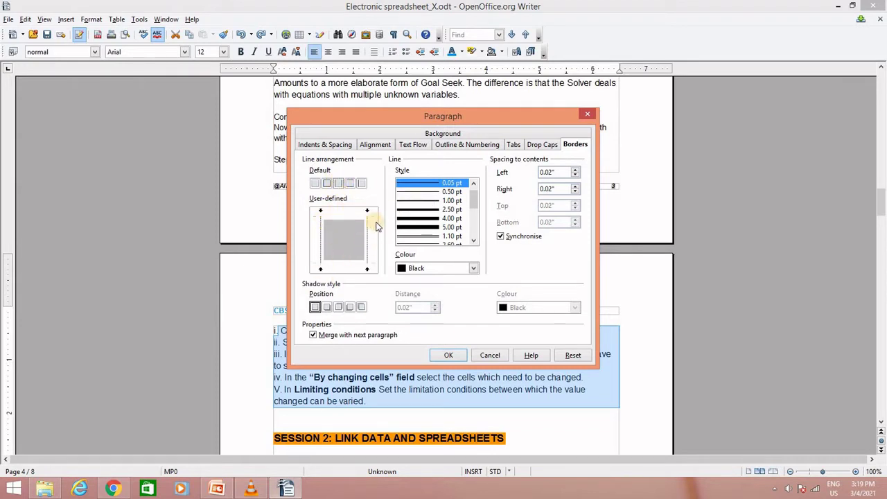
left_click(349, 184)
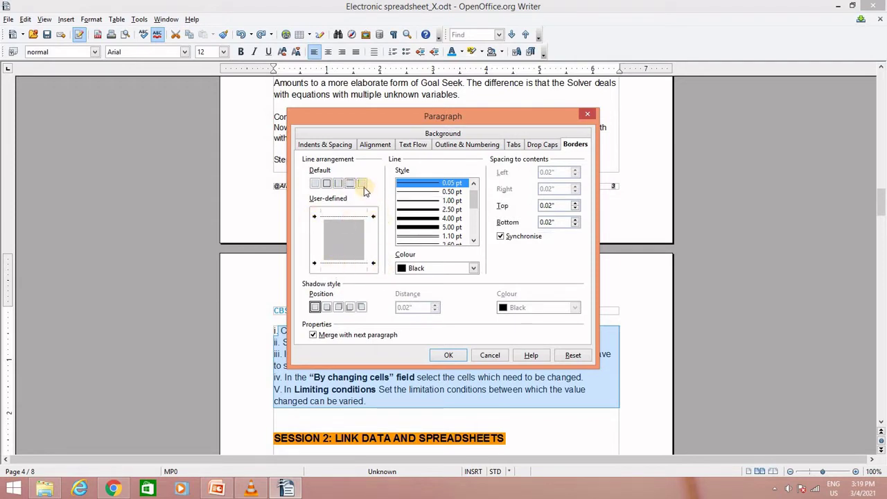
left_click(361, 183)
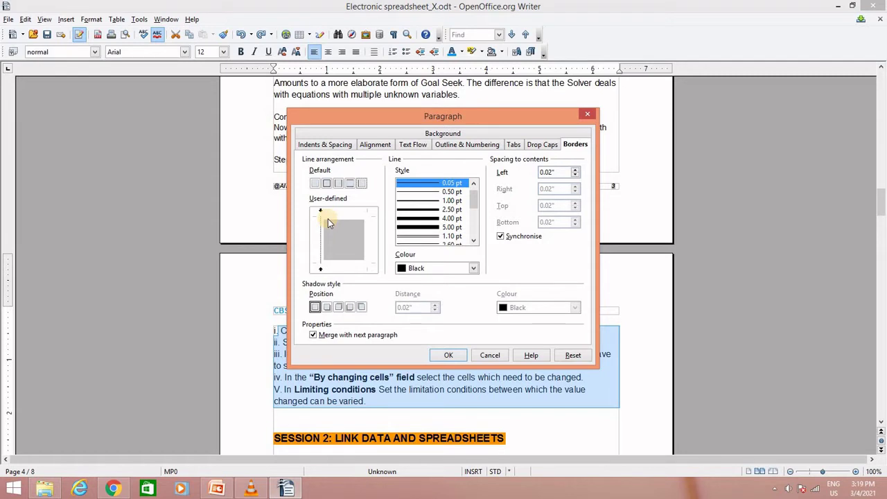
left_click(327, 183)
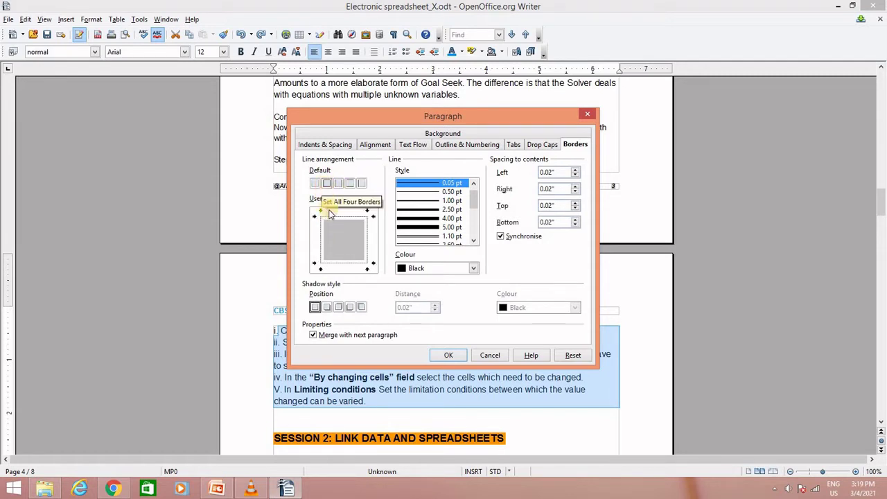
Cast the paragraph border's shadow to the bottom right with a distance of 0.02".
left_click(340, 308)
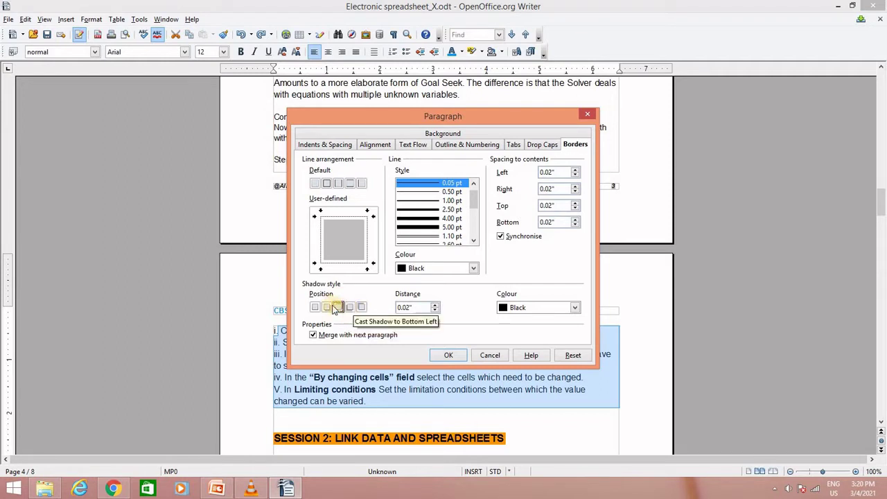
left_click(328, 307)
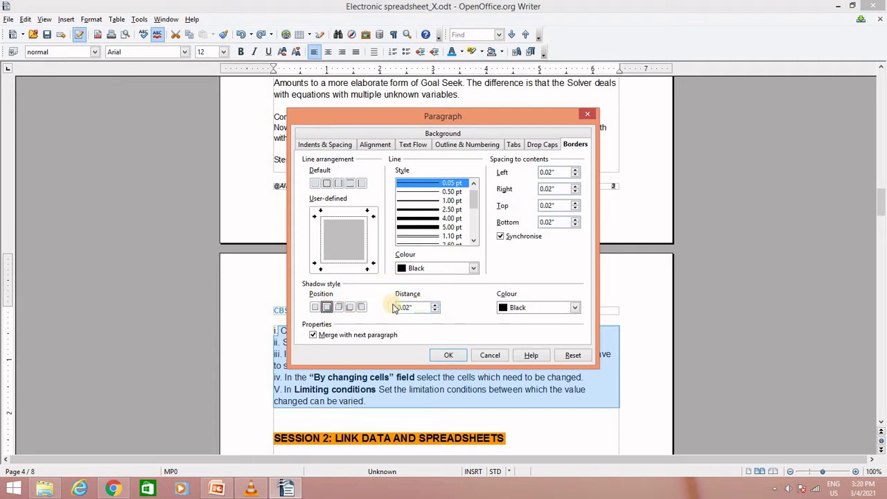
left_click(435, 305)
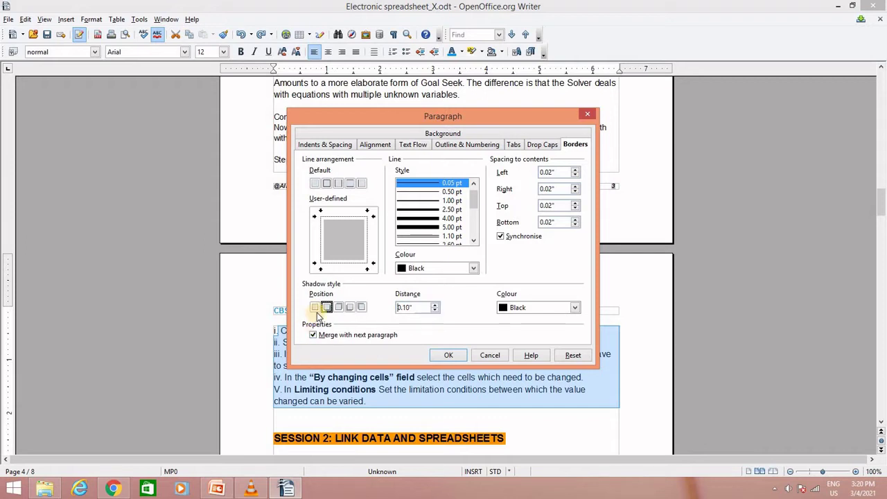
left_click(435, 310)
left_click(435, 310)
left_click(436, 311)
left_click(435, 311)
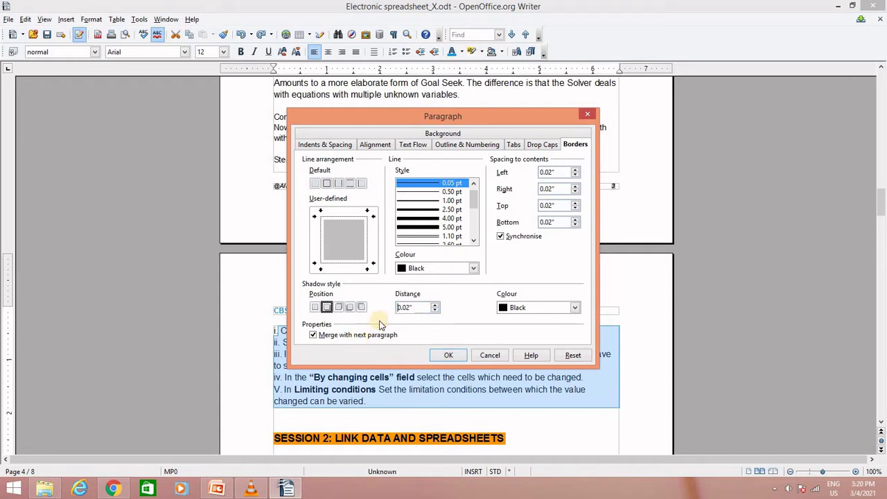
Set the border line to 5.00 pt in green, apply it to the Solver steps and deselect the text.
left_click(426, 228)
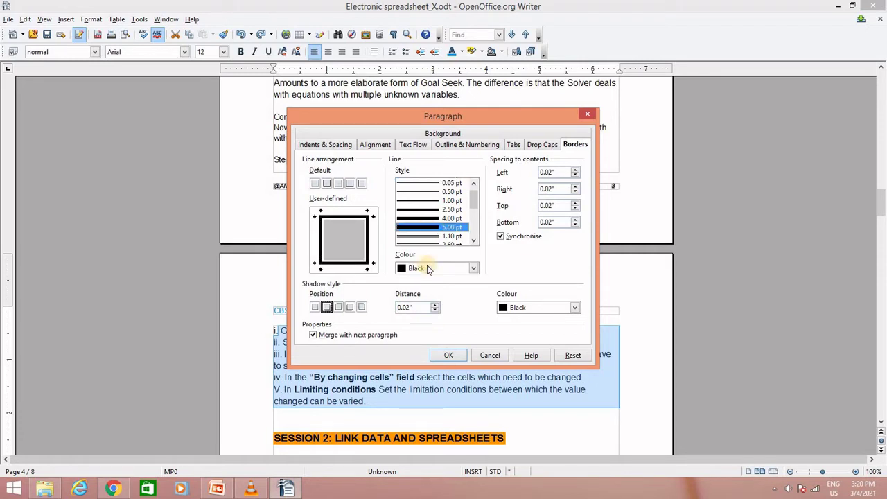
left_click(473, 268)
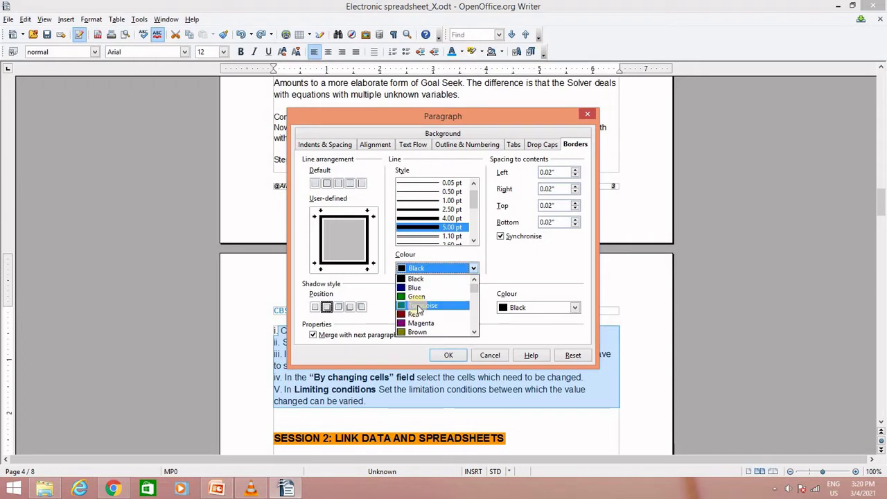
left_click(418, 296)
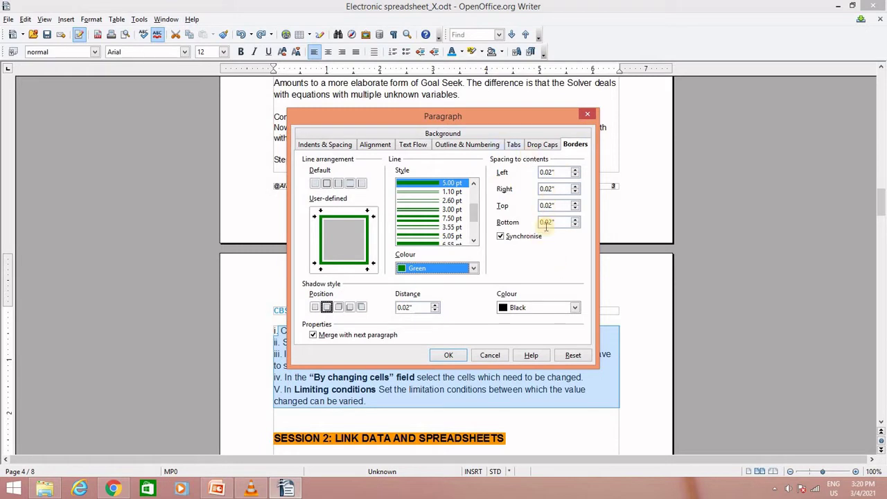
left_click(447, 358)
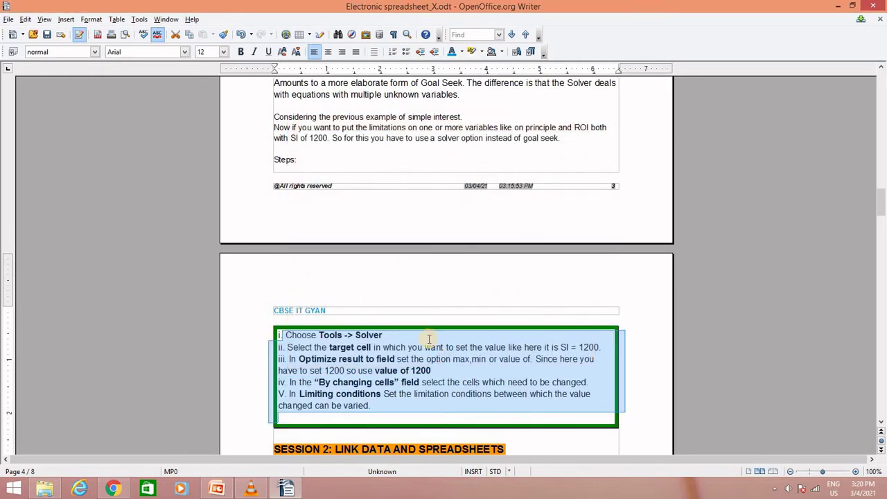
scroll(429, 339, "down", 2)
left_click(256, 371)
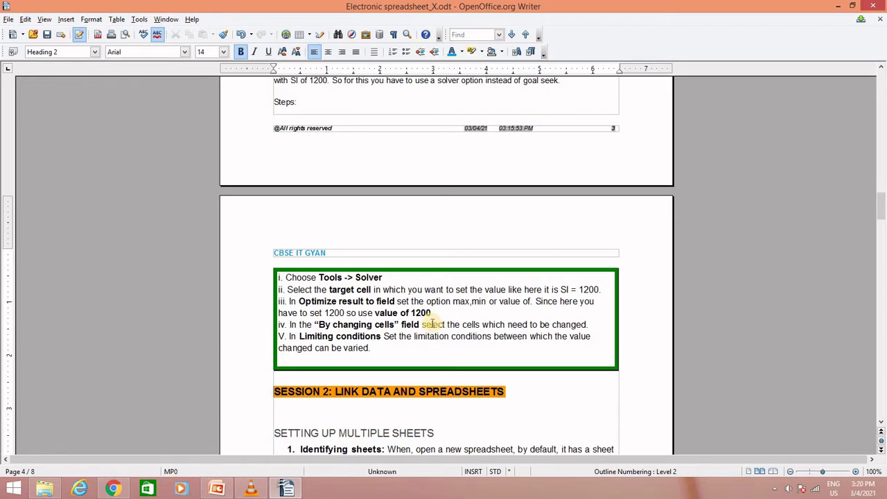
Examine the bordered Solver steps on page 4 and the unbordered content around them on pages 3 and 4.
scroll(298, 285, "down", 3)
scroll(319, 319, "up", 3)
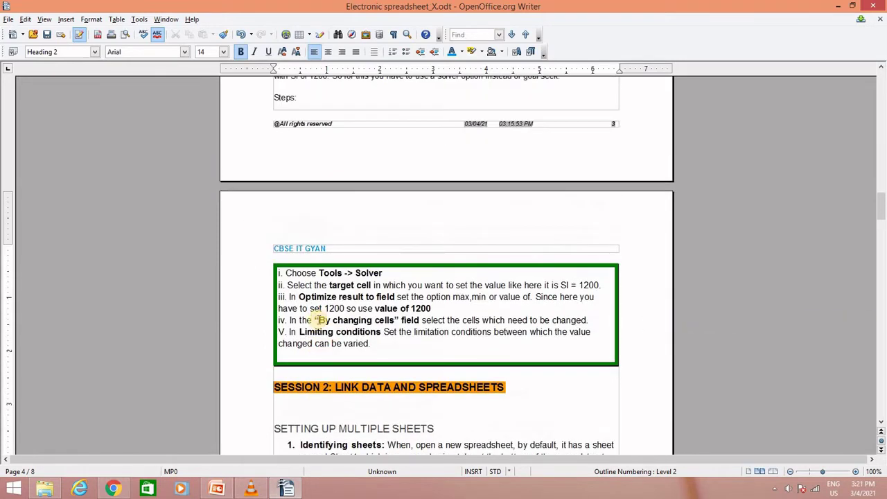
scroll(386, 360, "up", 1)
scroll(386, 360, "up", 3)
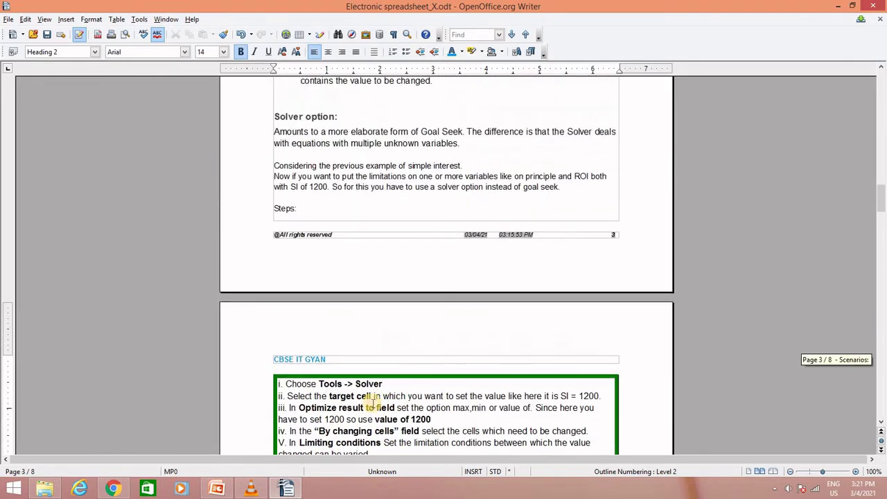
scroll(367, 420, "down", 1)
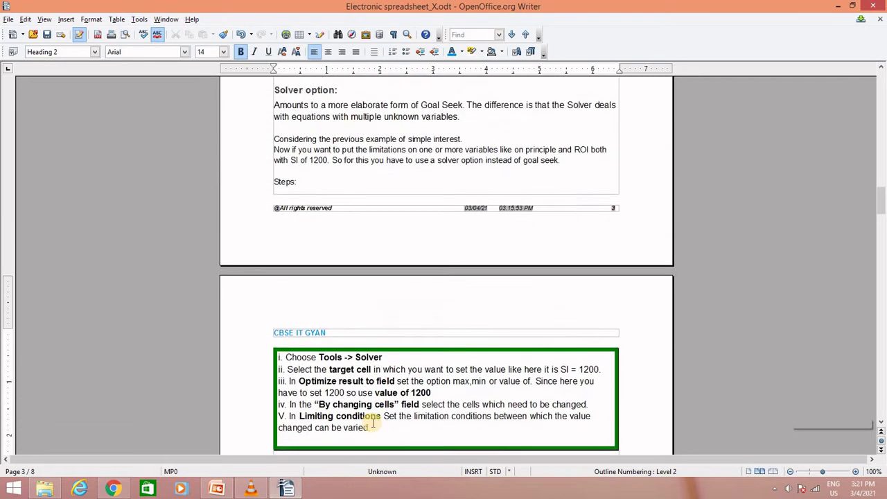
scroll(332, 420, "up", 1)
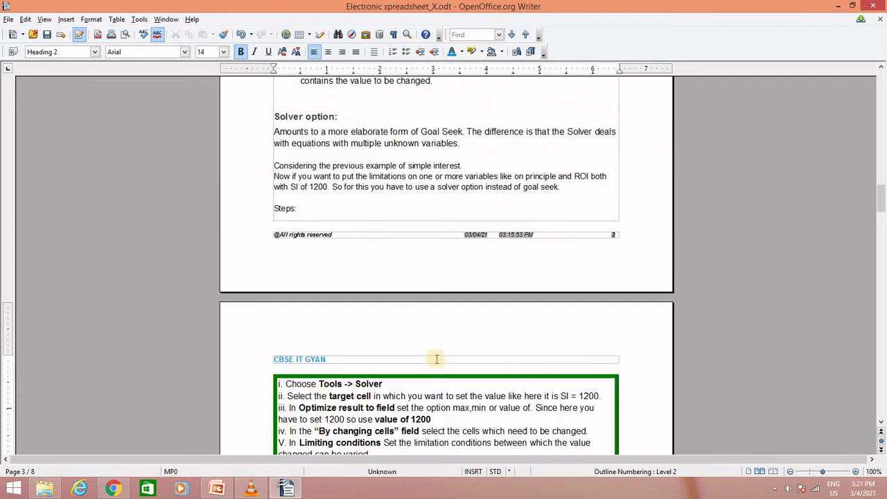
scroll(433, 358, "up", 6)
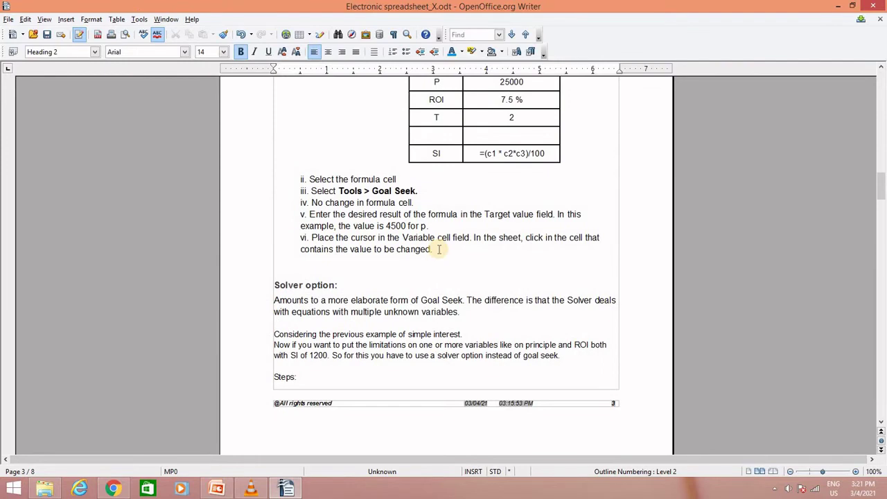
scroll(438, 249, "up", 2)
scroll(439, 250, "down", 6)
scroll(439, 249, "down", 4)
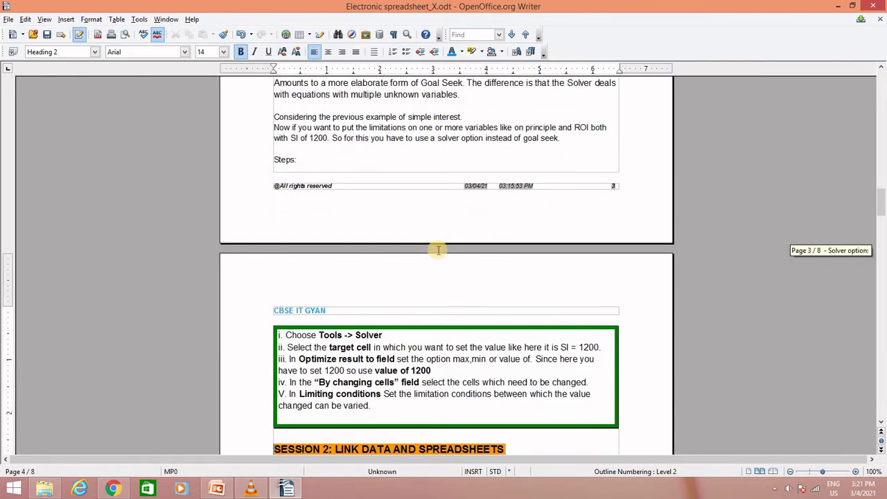
scroll(236, 335, "down", 1)
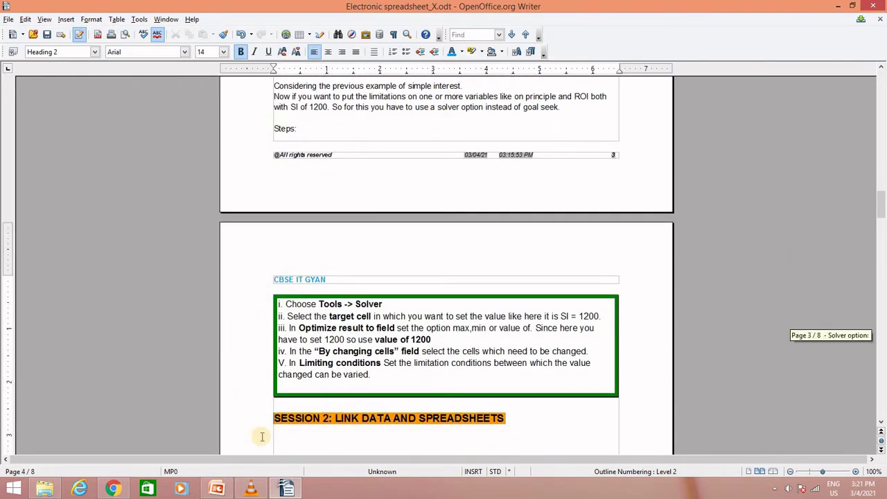
Switch to the presentation and read the slide on inserting images, special characters, shapes and columns in Writer.
left_click(215, 490)
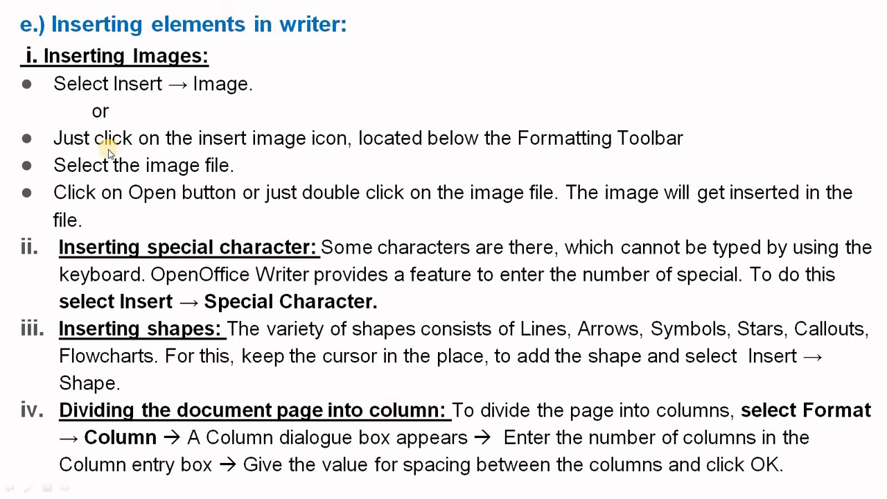
left_click(292, 272)
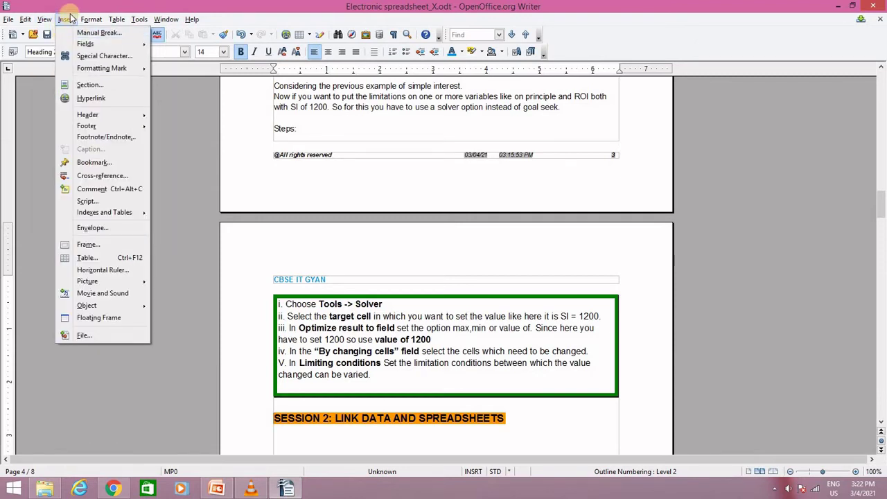
Open the special character picker and look through the Arial characters from Basic Latin to the spacing modifier letters.
left_click(106, 56)
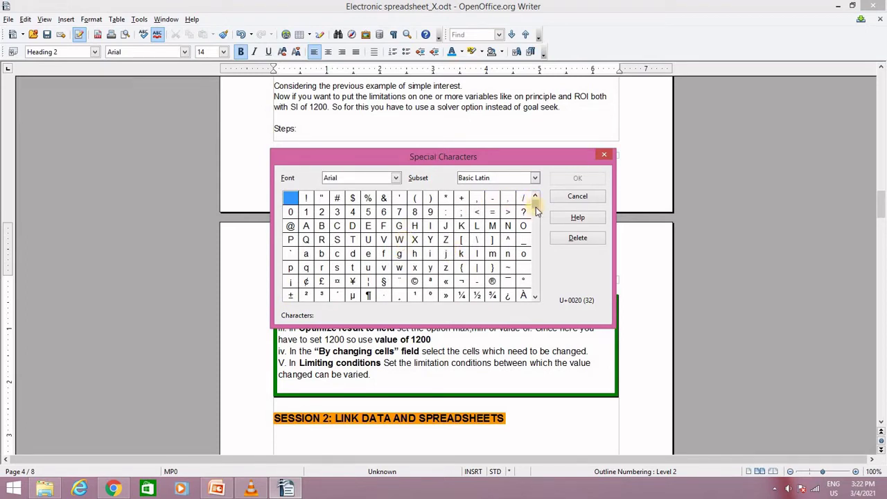
scroll(536, 207, "down", 5)
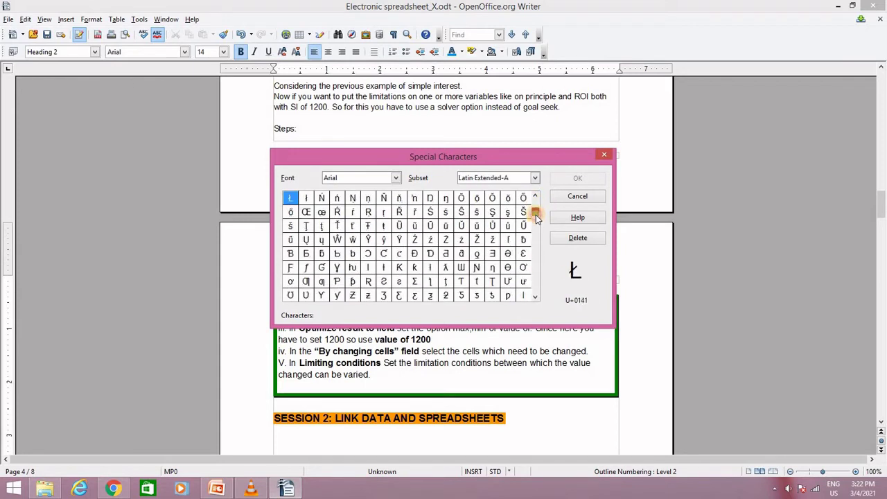
scroll(535, 214, "up", 4)
left_click_drag(535, 208, 535, 221)
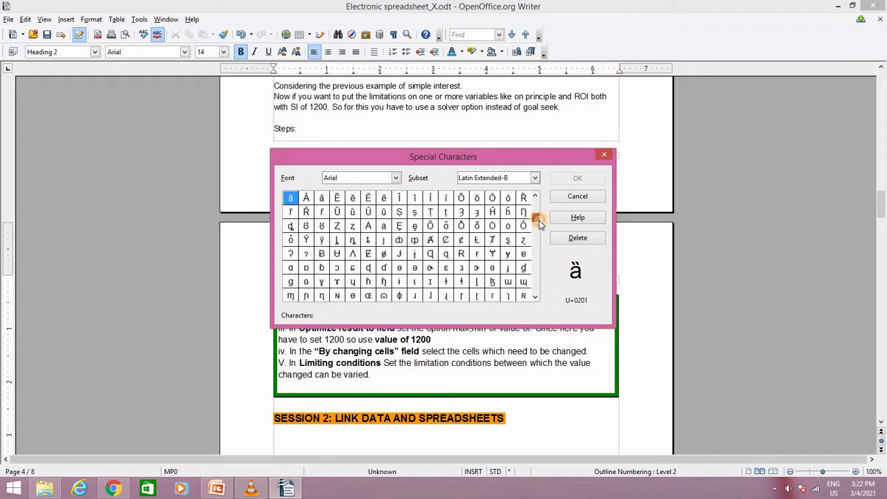
left_click(537, 298)
left_click(537, 302)
left_click(537, 302)
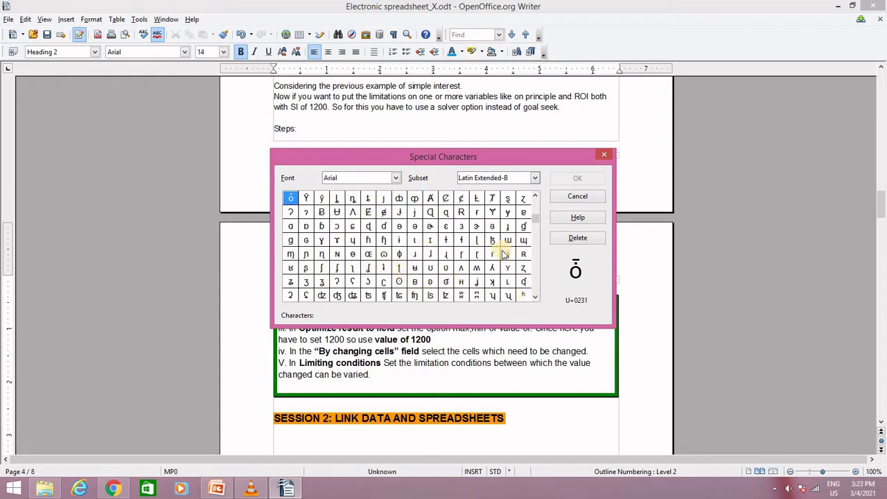
left_click_drag(536, 298, 535, 298)
scroll(517, 249, "down", 1)
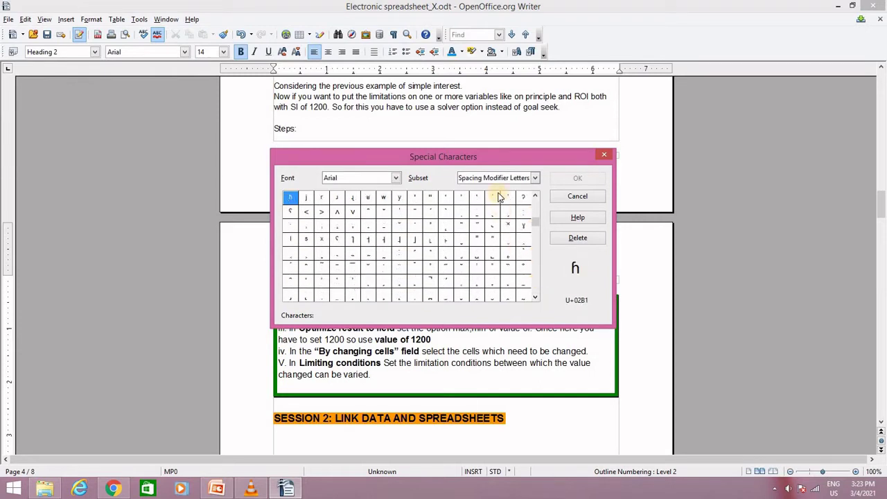
Insert the Basic Greek character и (U+0377) in front of the "SESSION 2: LINK DATA AND SPREADSHEETS" heading.
left_click(533, 179)
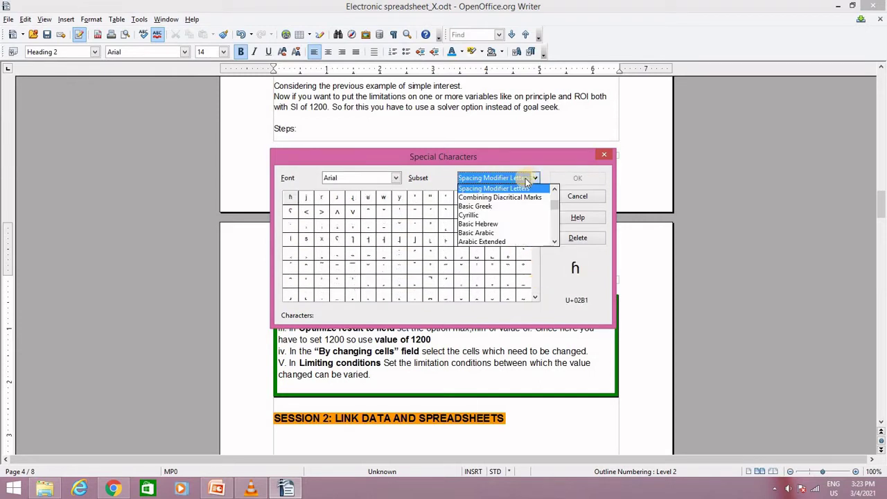
left_click(479, 207)
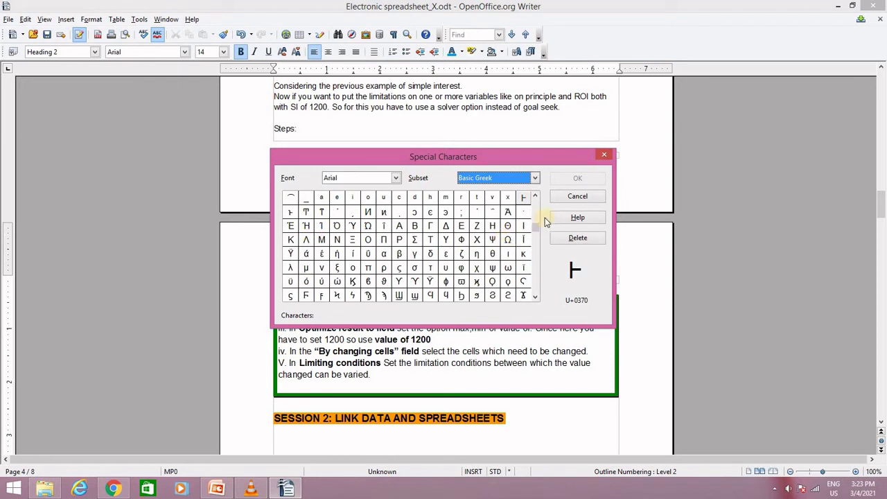
left_click(385, 213)
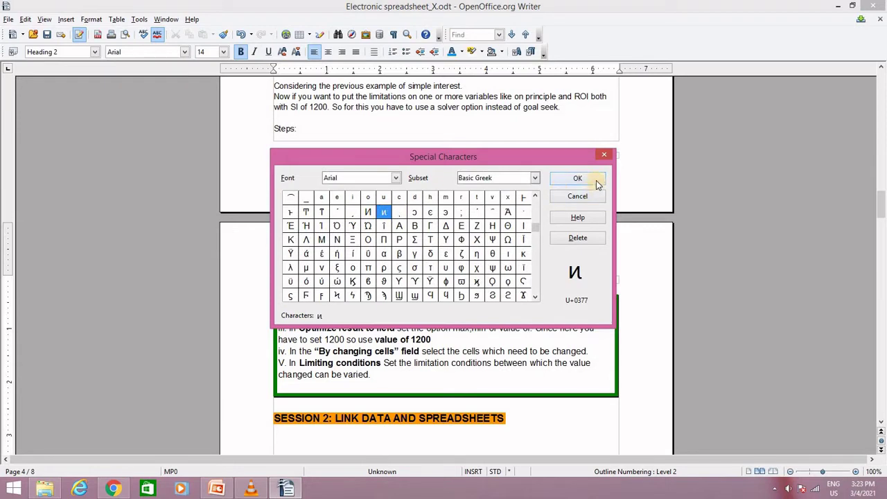
left_click(597, 180)
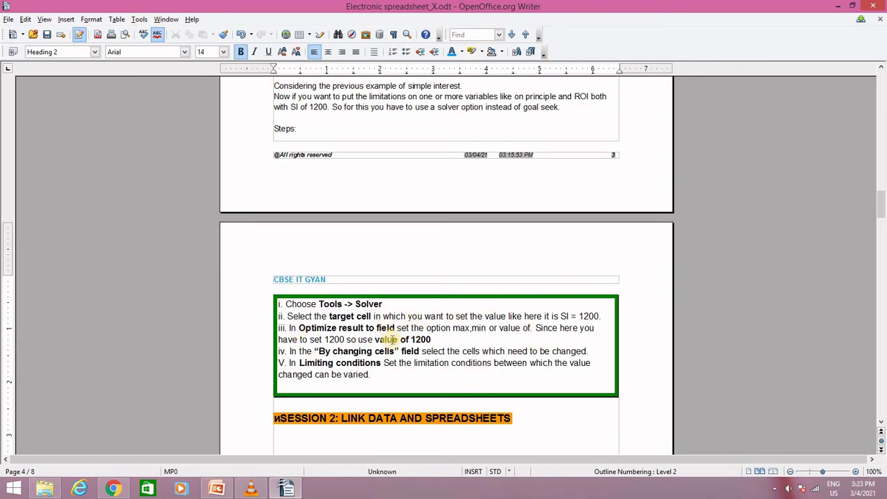
Insert the Basic Greek special character Σ (U+03A3) after "Select Insert > Sheet from the menu bar,".
scroll(341, 327, "up", 3)
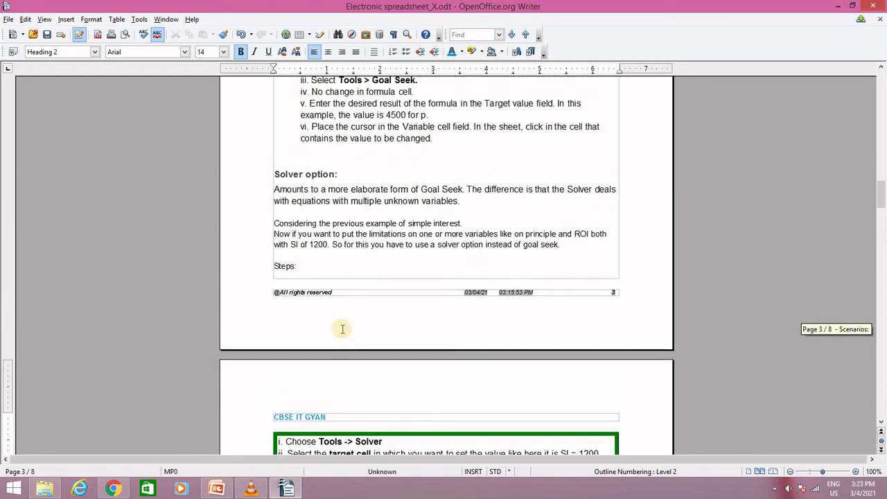
scroll(341, 330, "down", 6)
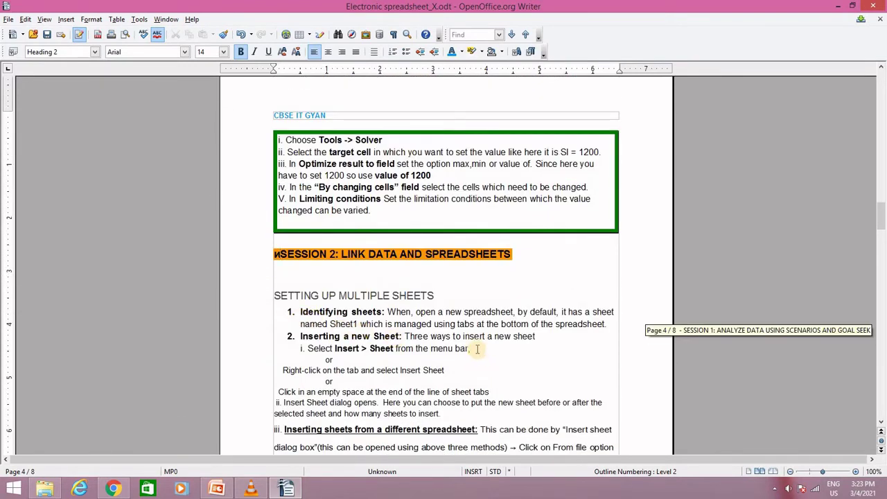
left_click(477, 349)
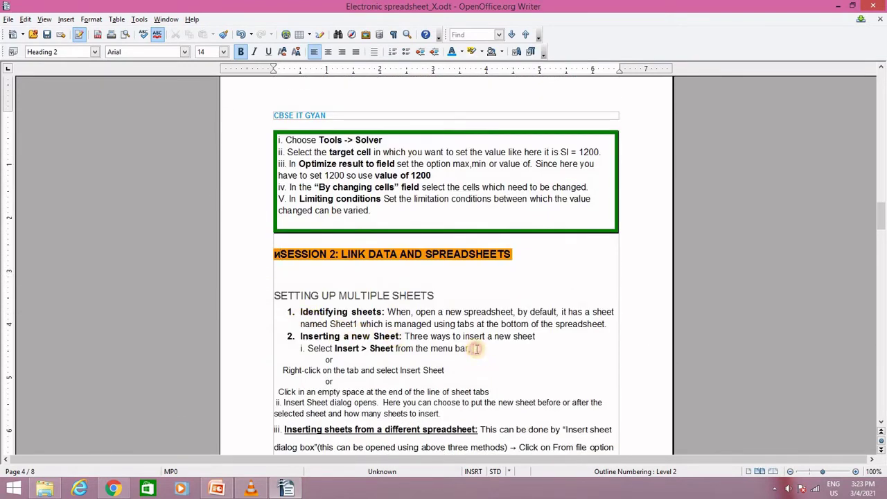
left_click(66, 19)
left_click(100, 54)
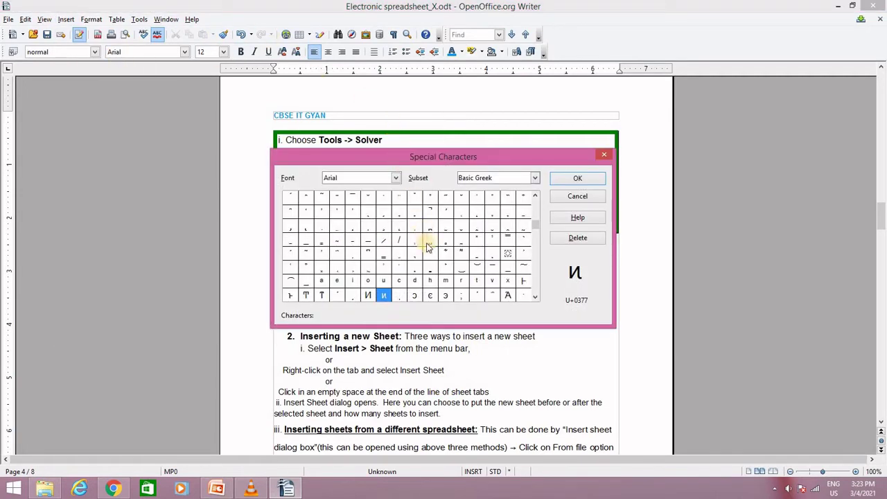
scroll(408, 256, "down", 2)
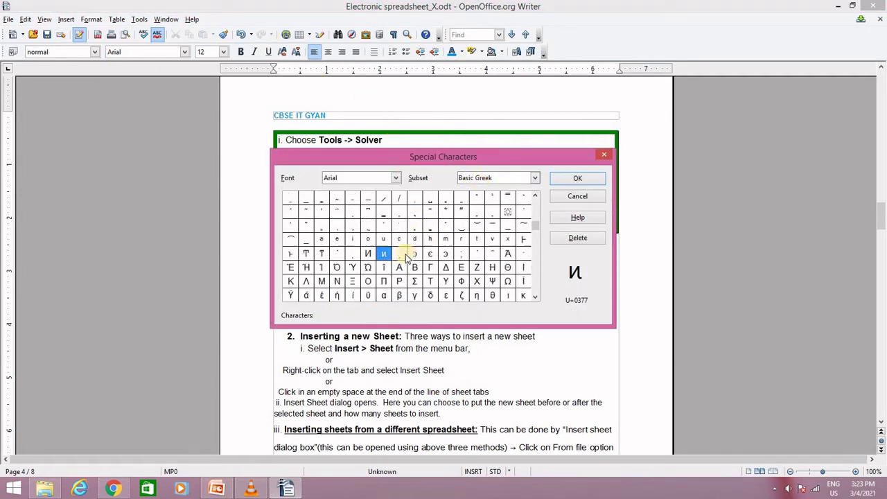
scroll(407, 256, "down", 1)
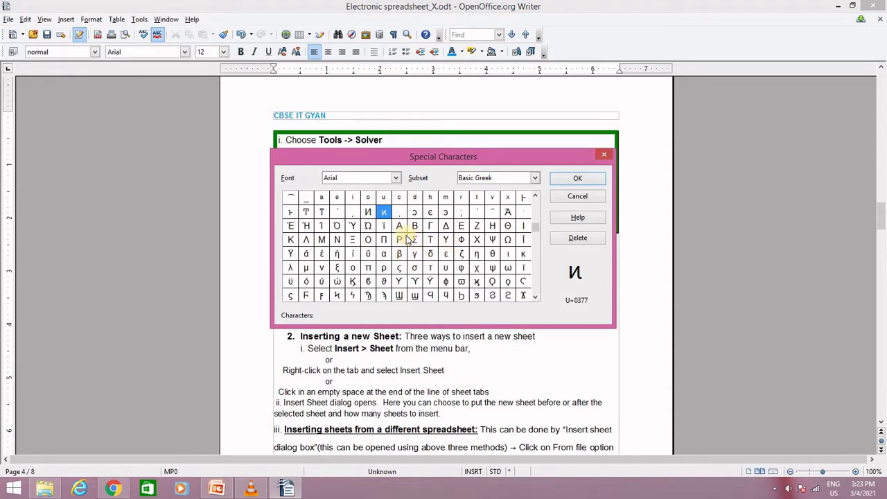
left_click(414, 239)
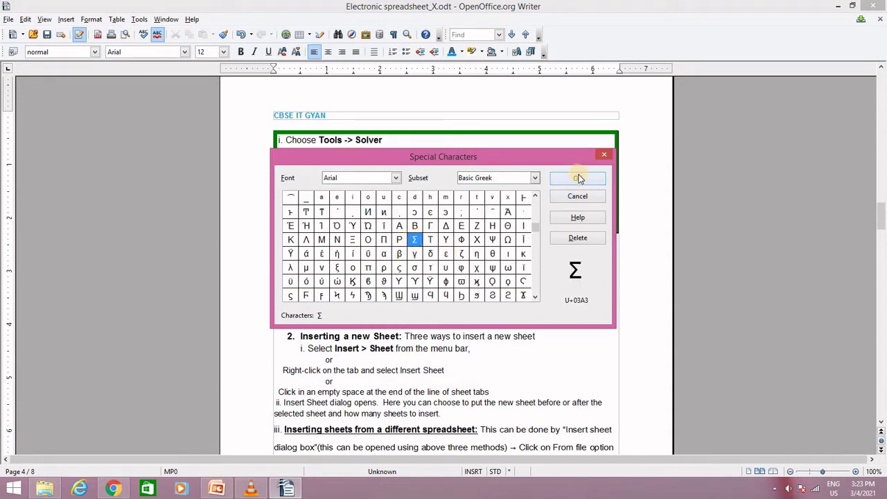
left_click(577, 178)
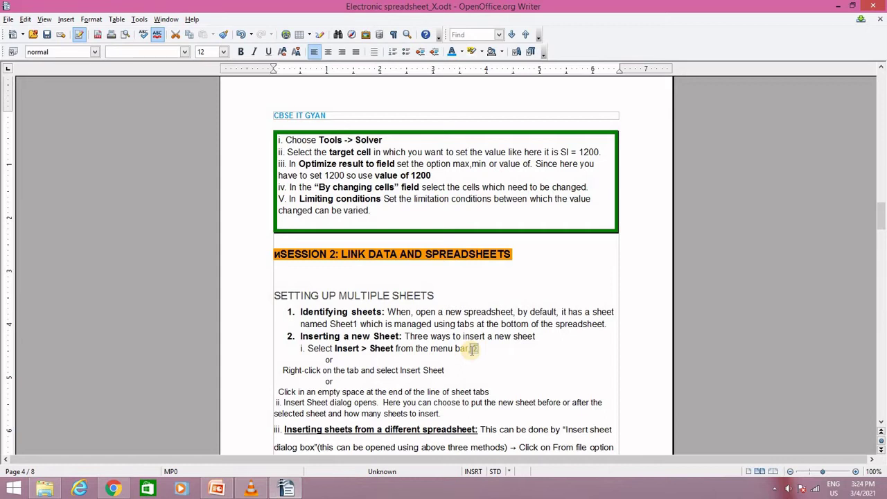
Remove the inserted special characters after "menu bar," and in front of the SESSION 2 heading.
key("BackSpace")
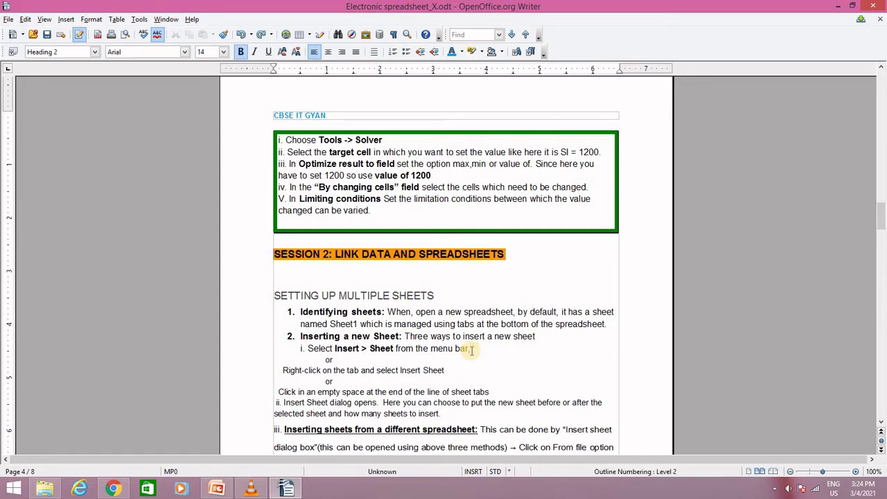
type("и")
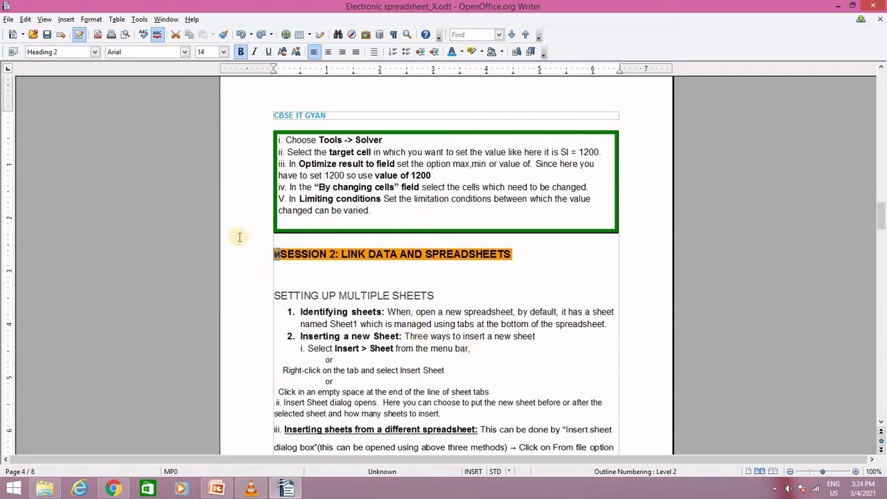
left_click(281, 254)
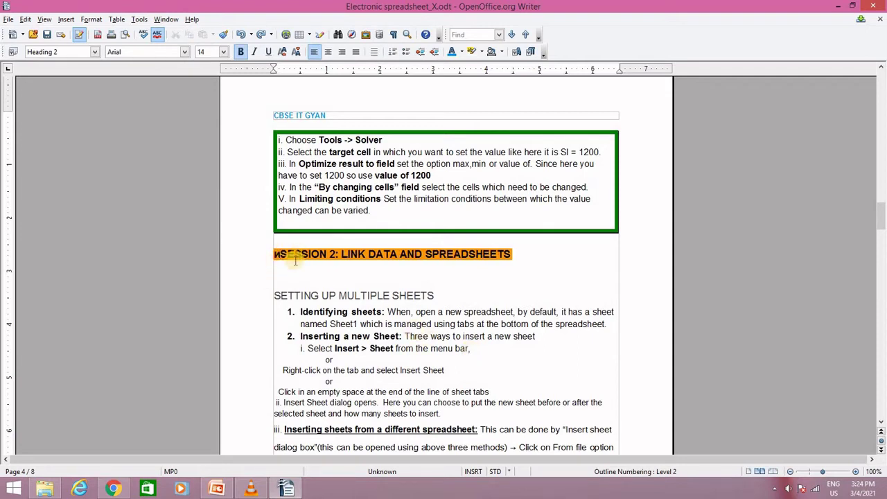
key("BackSpace")
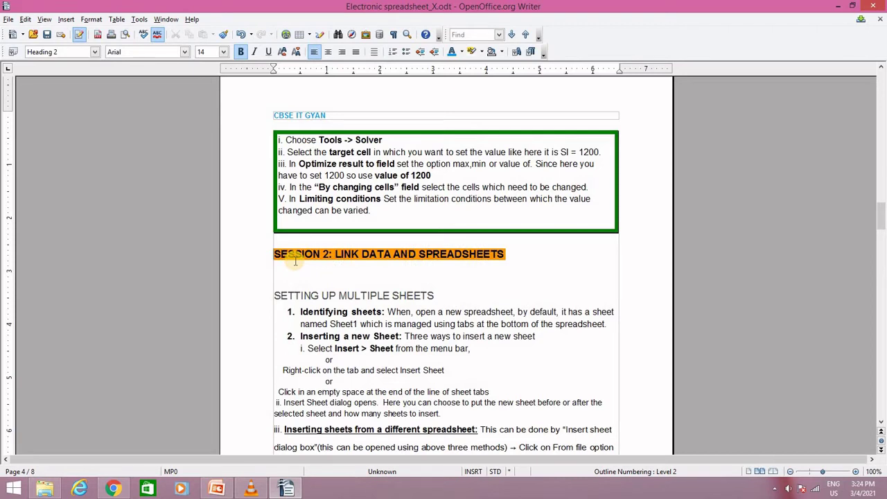
Insert the picture happy-4339527_640 from the Downloads folder at the SESSION 2 heading.
left_click(65, 19)
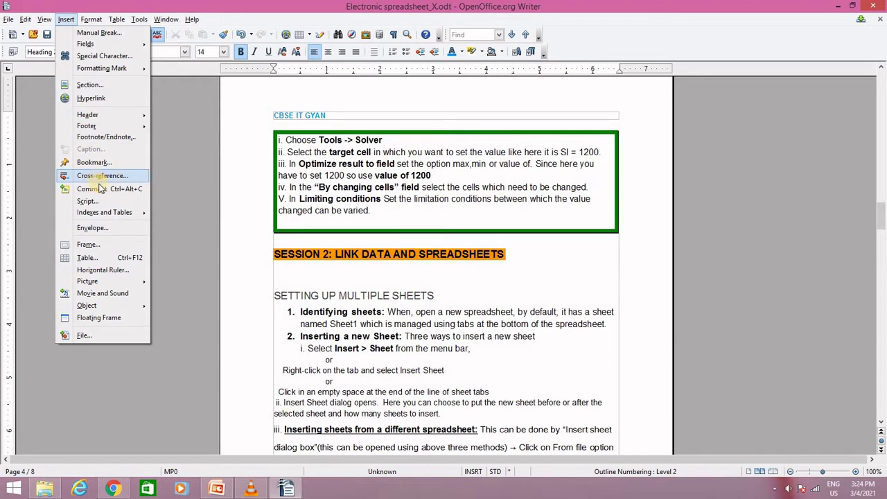
mouse_move(102, 216)
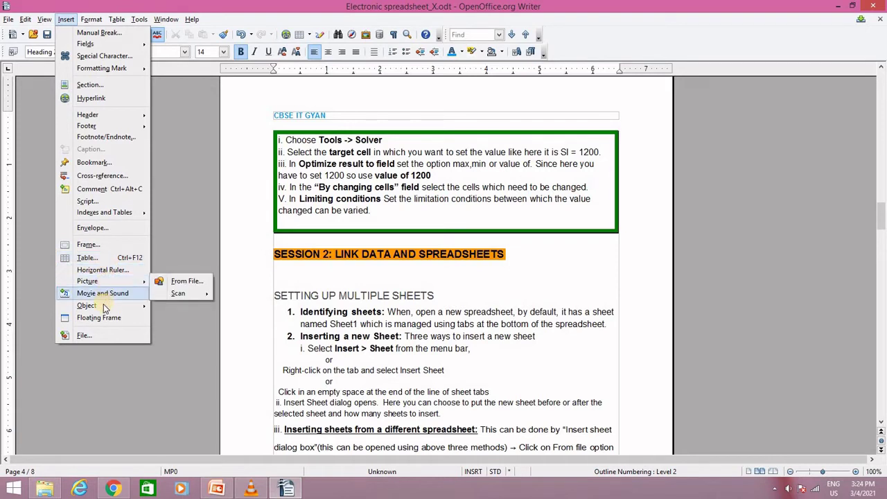
mouse_move(105, 309)
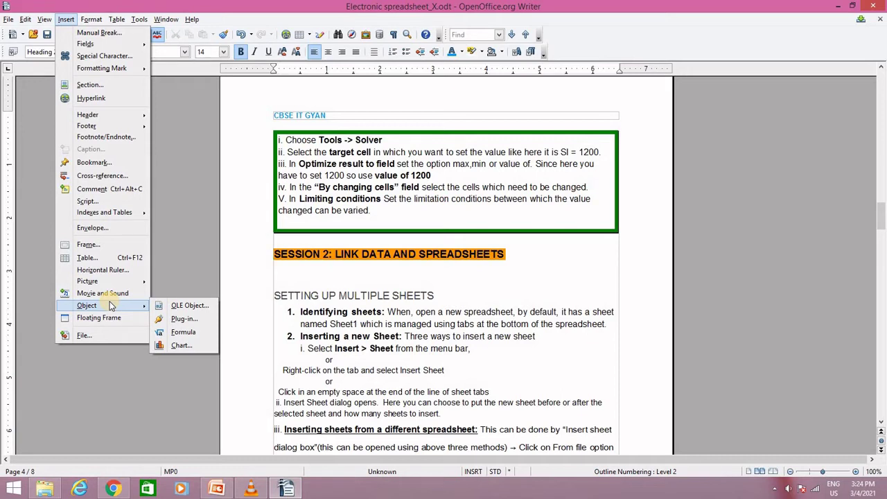
mouse_move(97, 285)
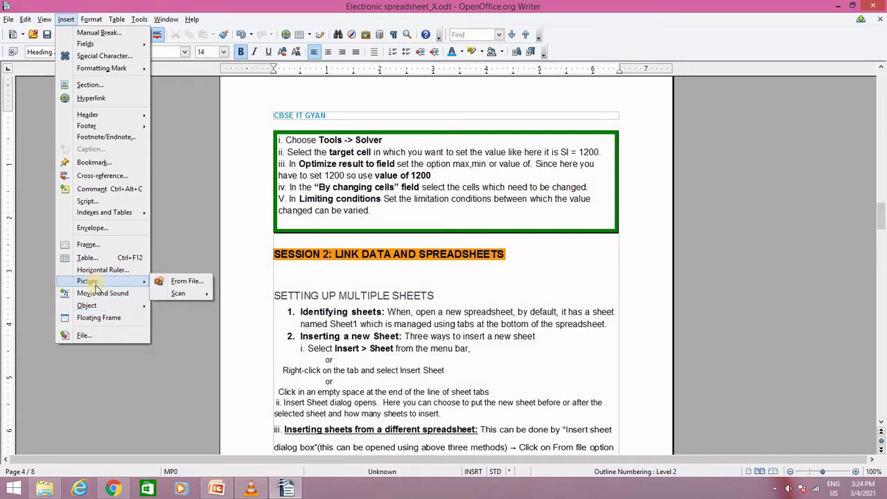
left_click(198, 280)
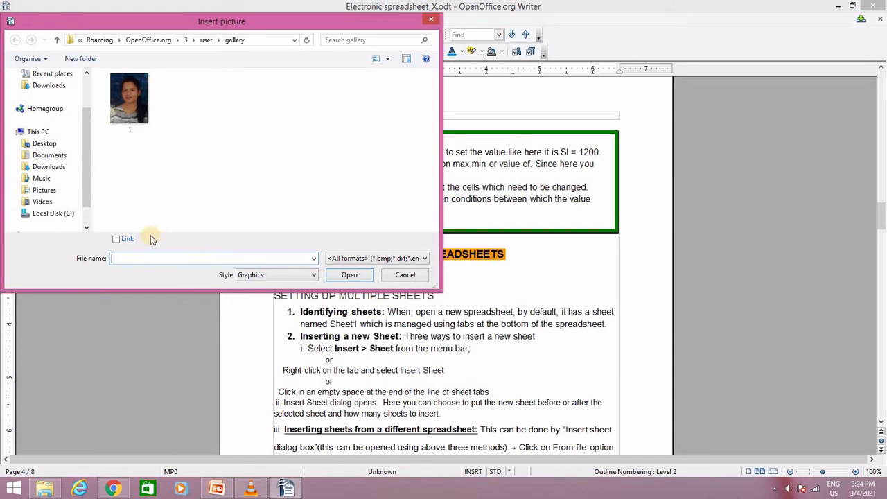
left_click(48, 90)
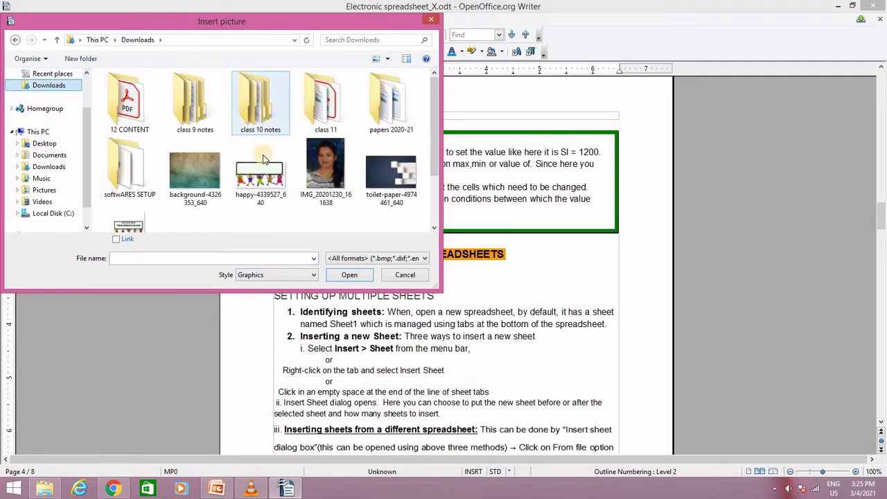
left_click(264, 178)
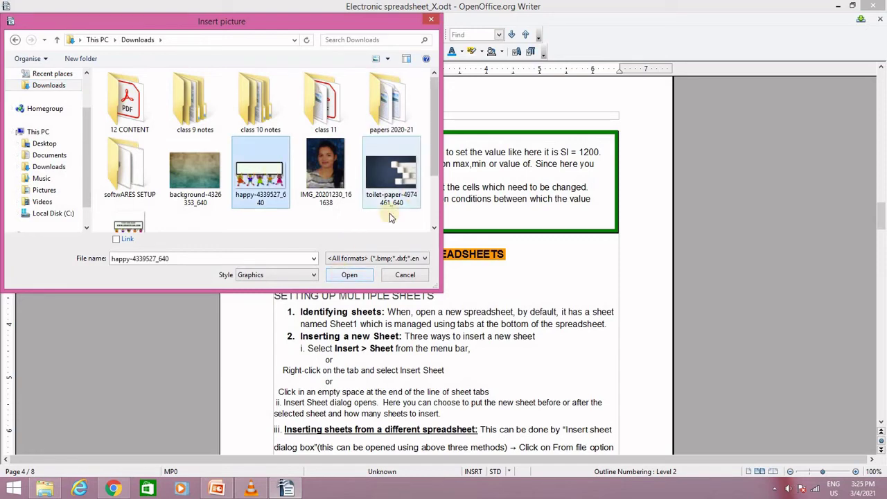
left_click(351, 278)
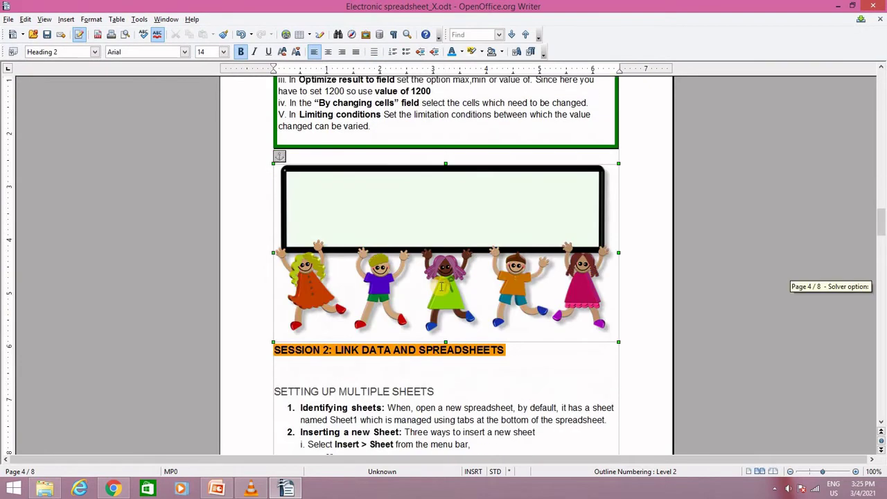
Select the inserted picture and view its size, anchor and position properties, leaving them without changes.
scroll(373, 233, "up", 3)
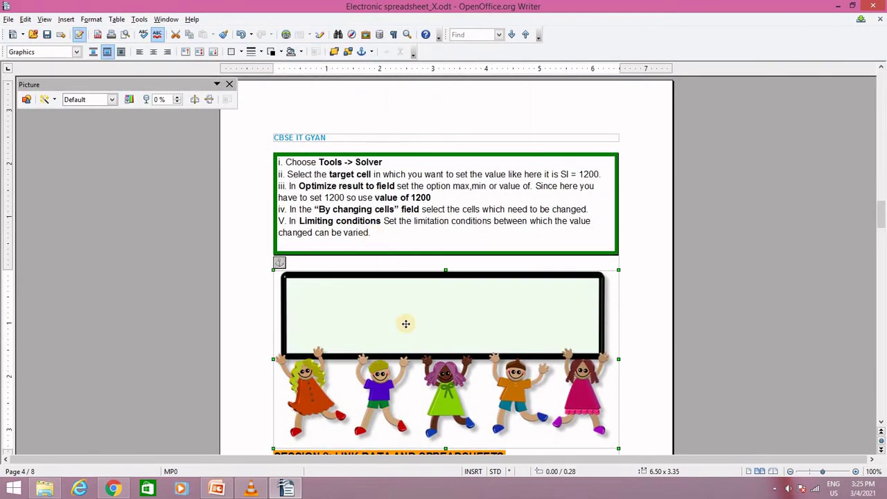
scroll(406, 323, "down", 1)
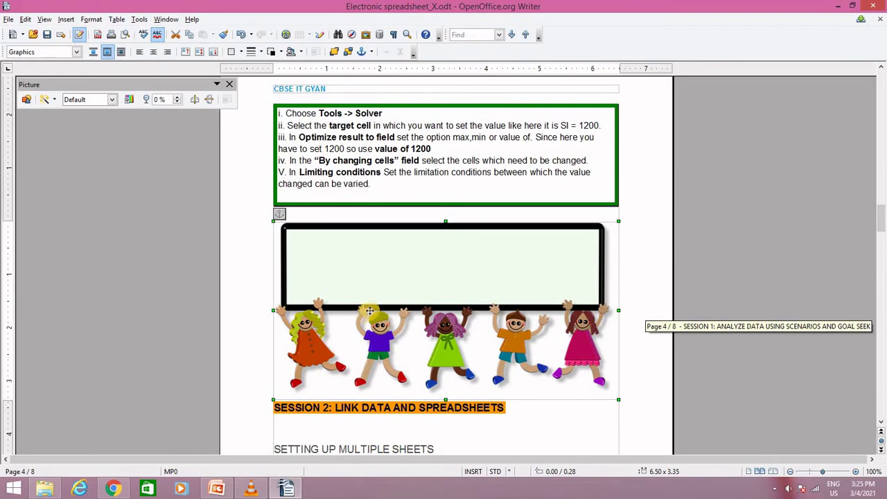
scroll(400, 298, "down", 2)
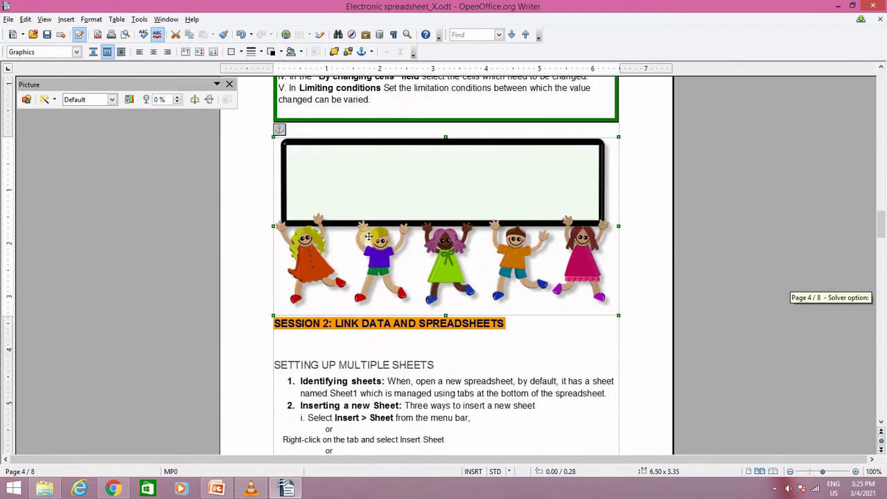
scroll(327, 192, "up", 1)
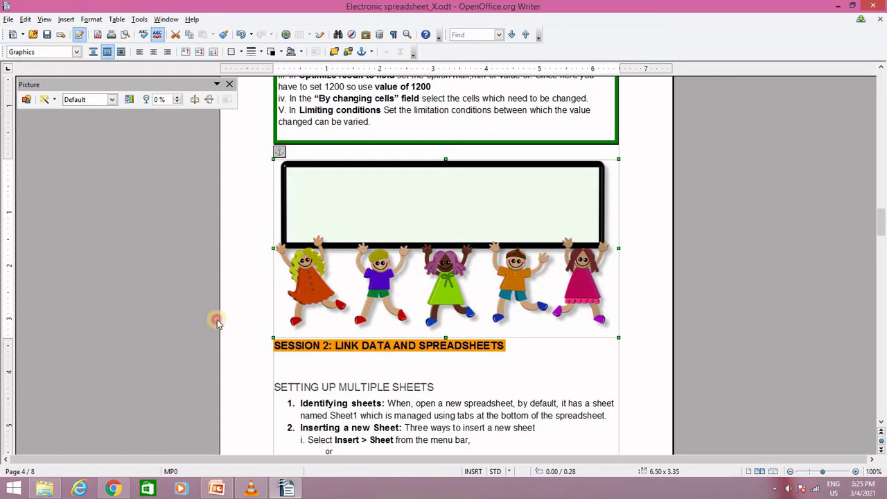
left_click(401, 189)
left_click(383, 183)
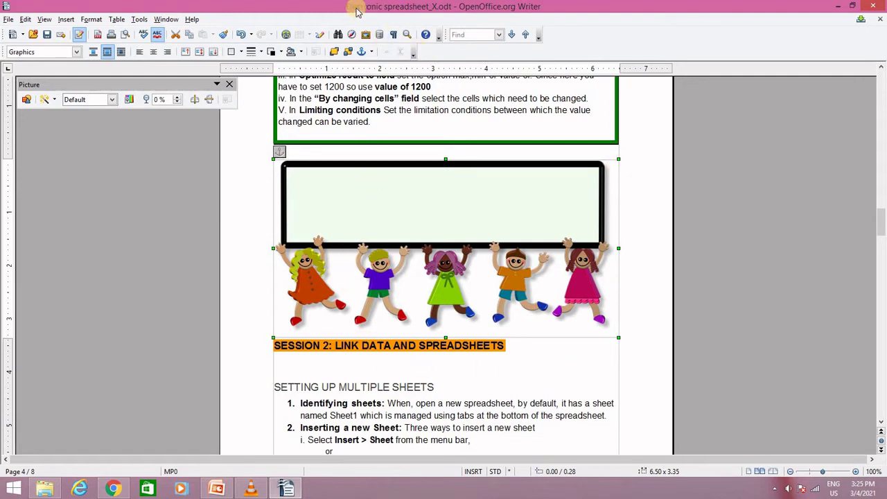
left_click(93, 19)
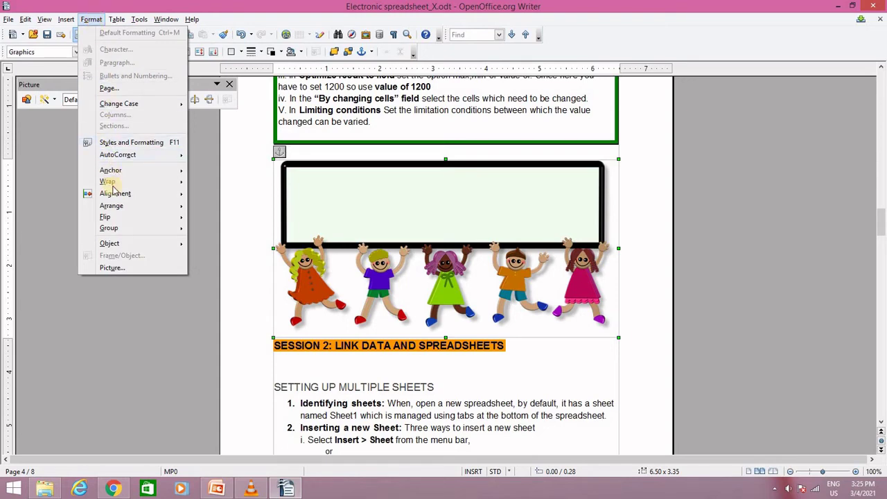
left_click(112, 267)
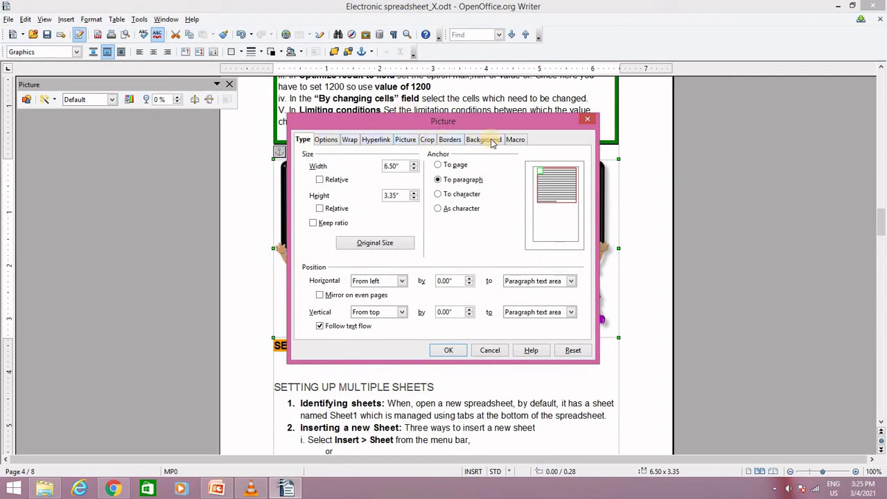
left_click(585, 122)
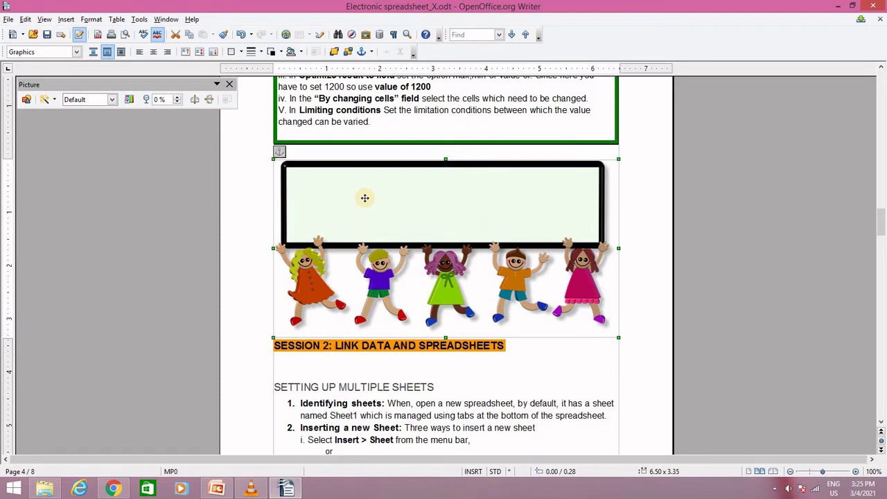
Reopen the Picture properties directly from the picture and close them again without changes.
right_click(364, 198)
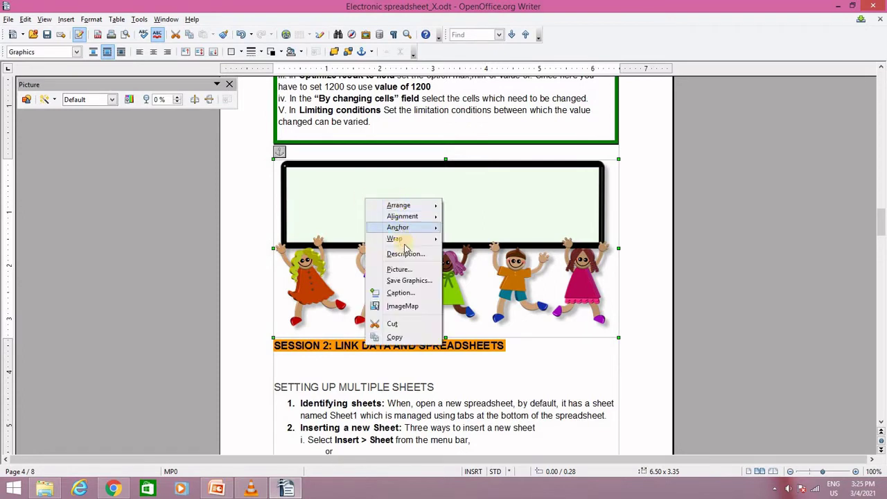
left_click(472, 197)
right_click(474, 197)
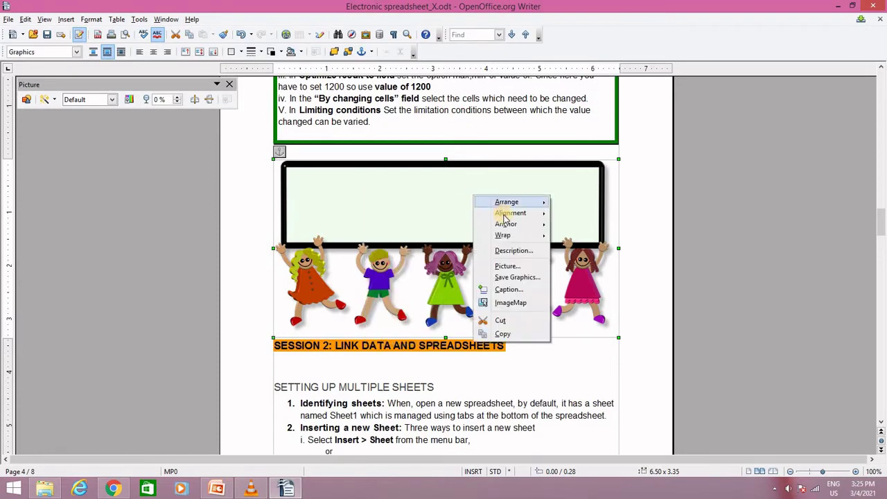
left_click(516, 267)
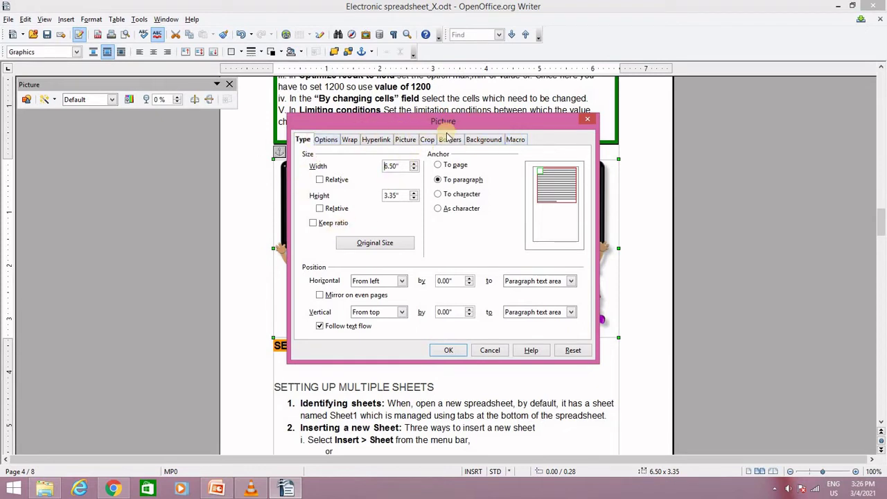
left_click(587, 119)
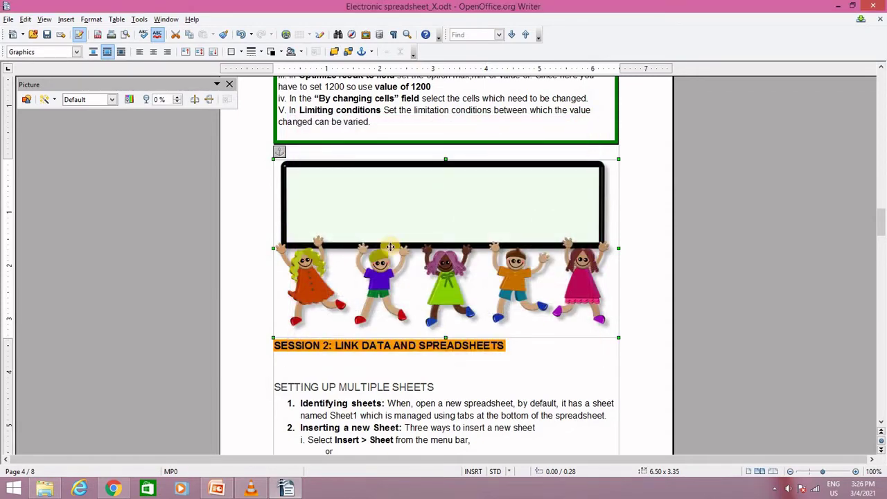
Open the picture's properties and examine its Options, Wrap, Hyperlink and flip settings.
double_click(391, 247)
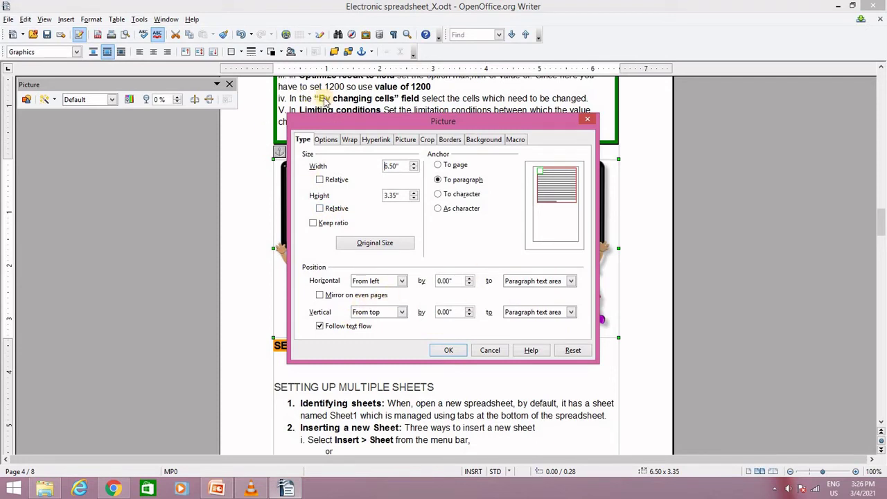
left_click(326, 140)
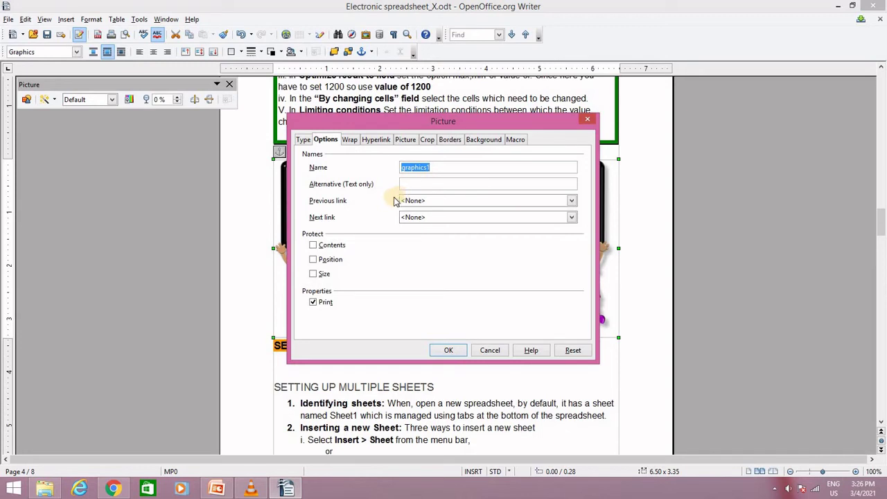
left_click(350, 140)
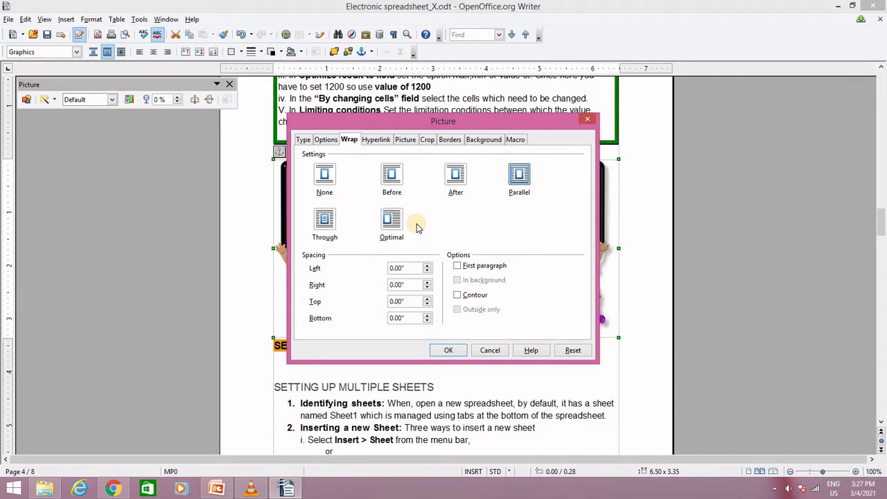
left_click(375, 142)
left_click(402, 139)
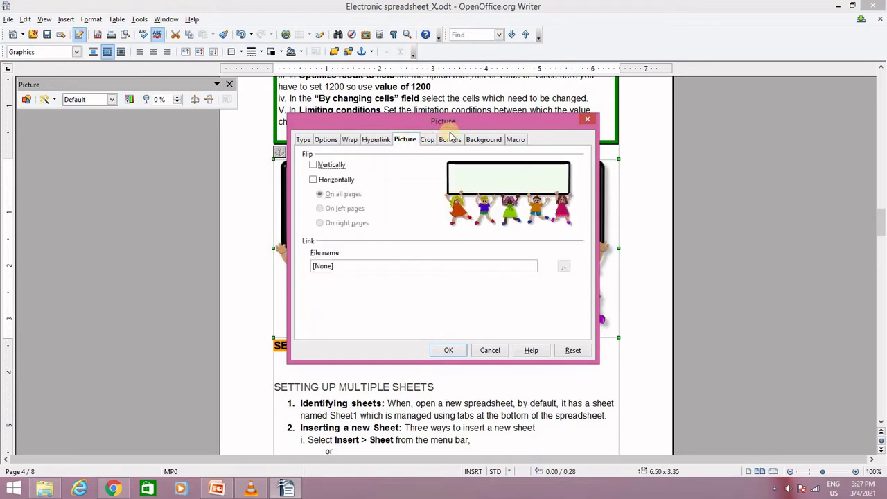
Try flipping the picture vertically and horizontally in the preview, and clear both flips again.
left_click(313, 166)
left_click(313, 179)
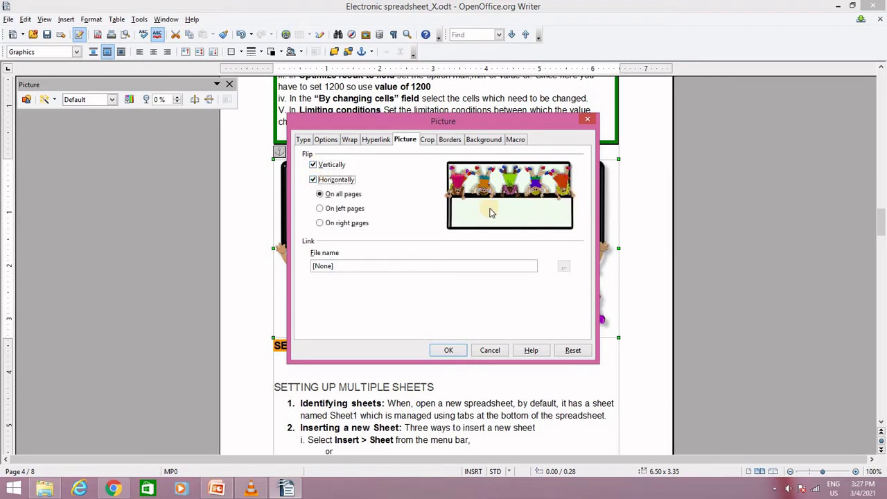
left_click(314, 179)
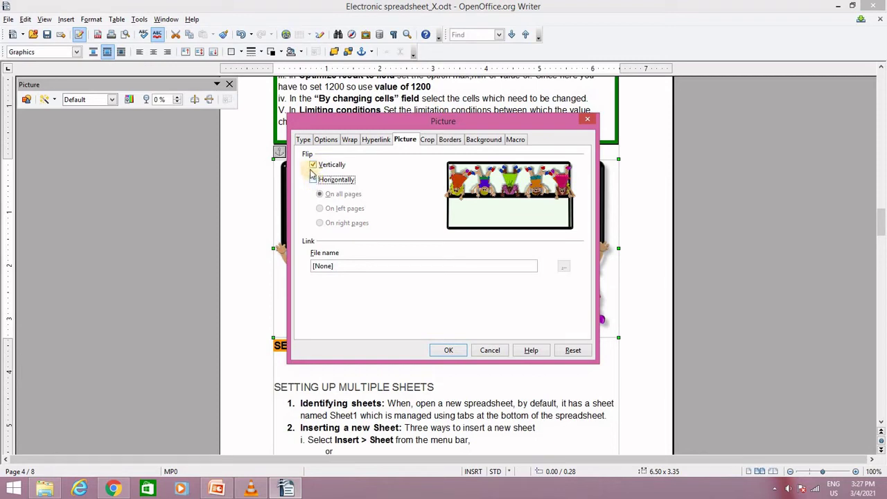
left_click(312, 166)
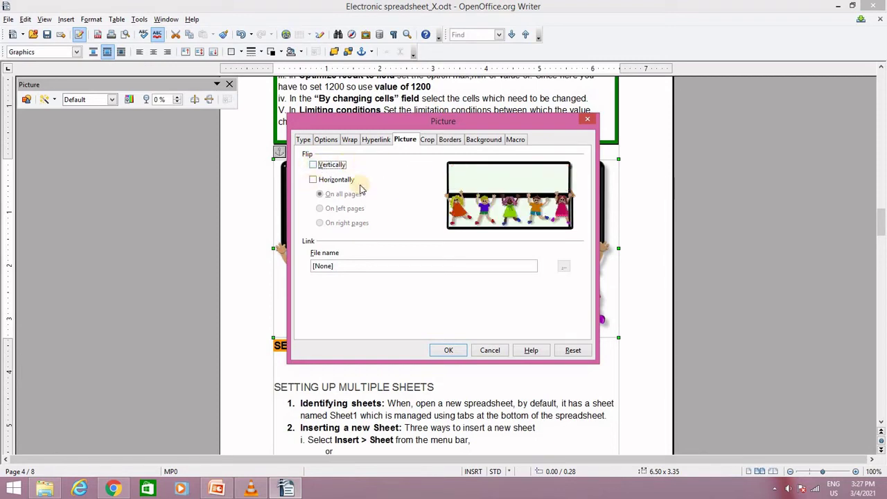
left_click(313, 179)
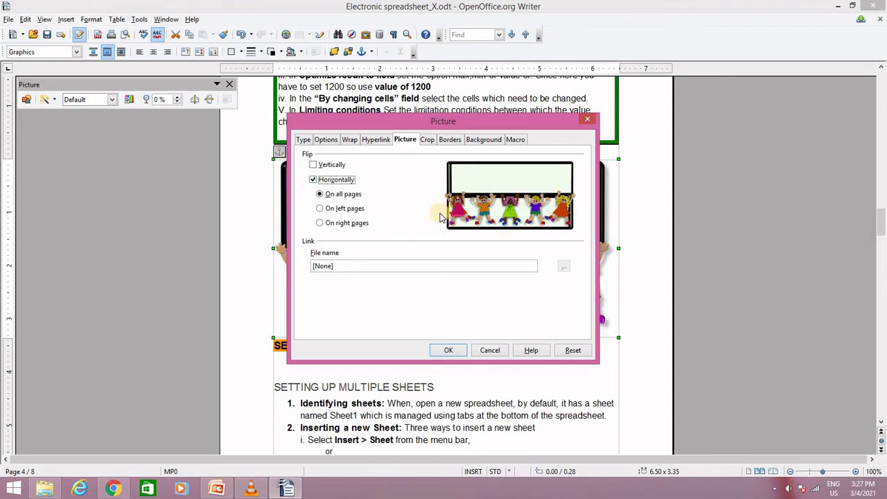
left_click(313, 179)
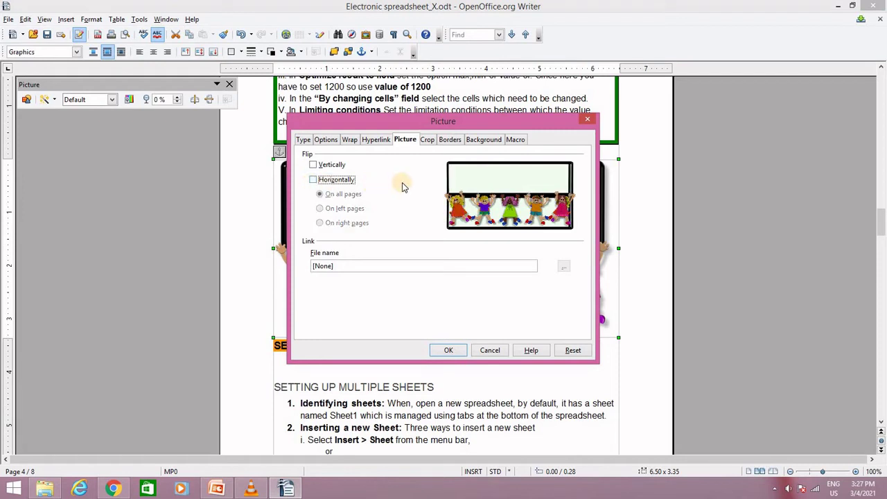
left_click(312, 165)
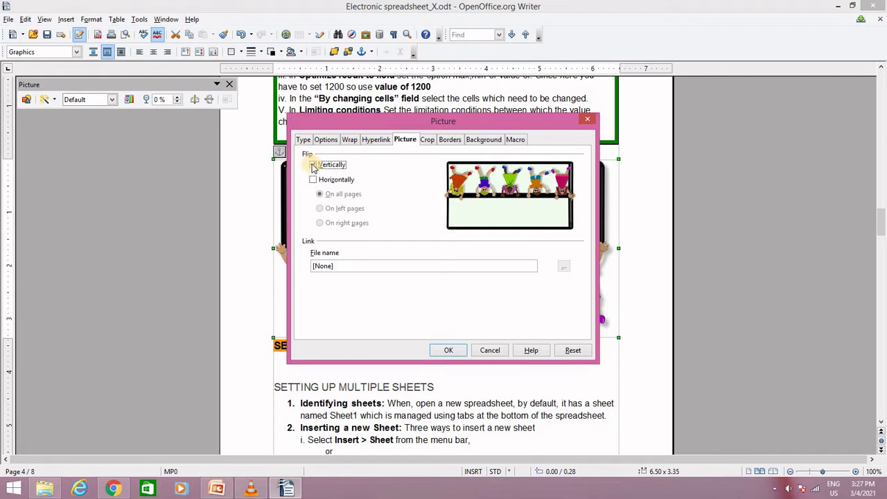
left_click(312, 165)
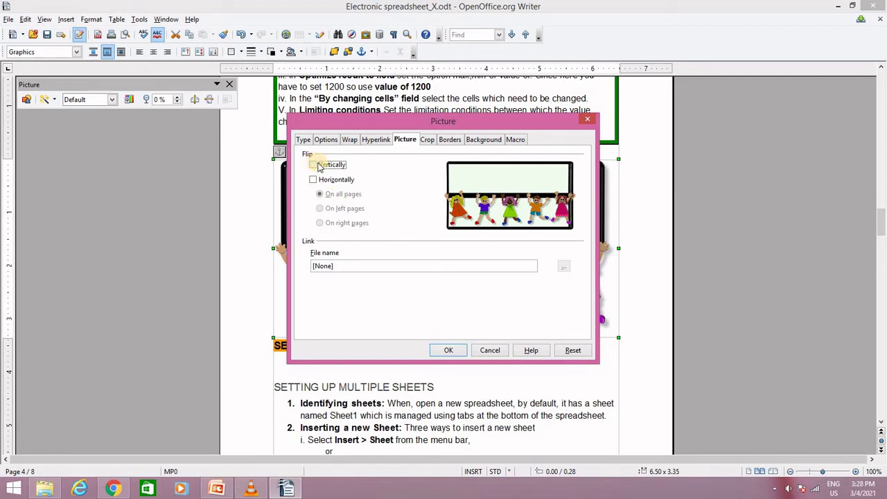
Set the picture's crop to 1.65" on the left and 1.32" on the right with Keep scale.
left_click(428, 140)
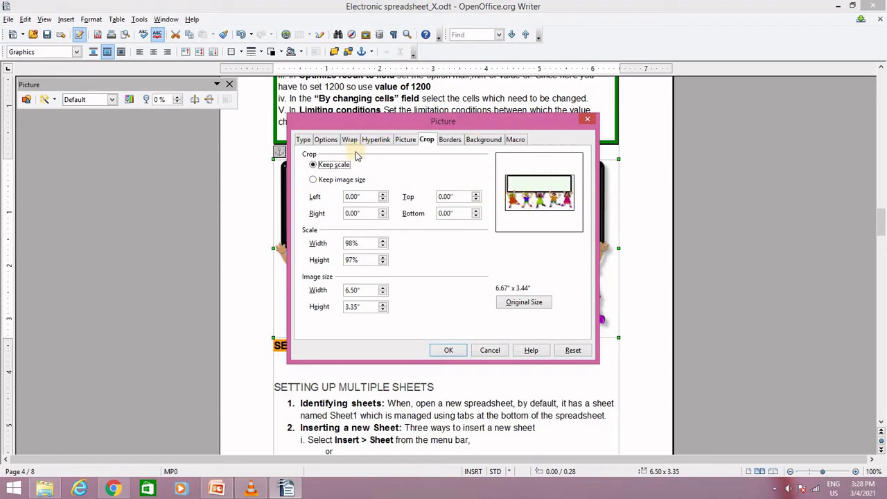
left_click(384, 197)
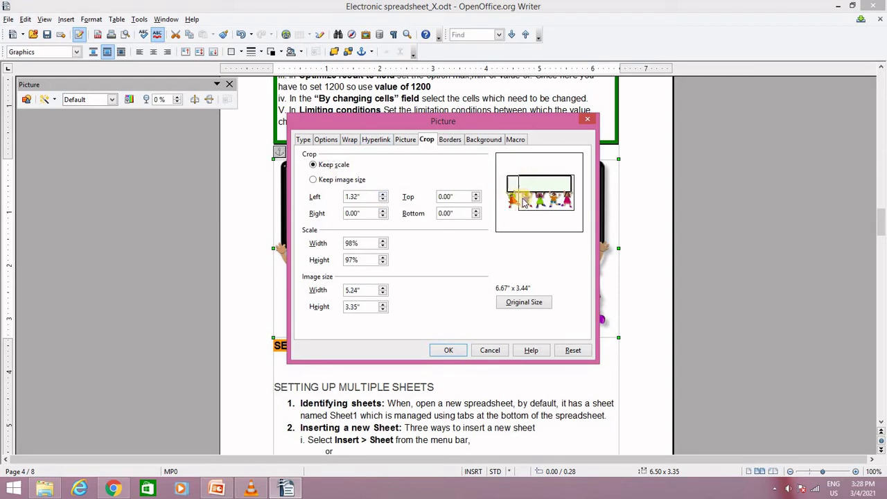
left_click(383, 195)
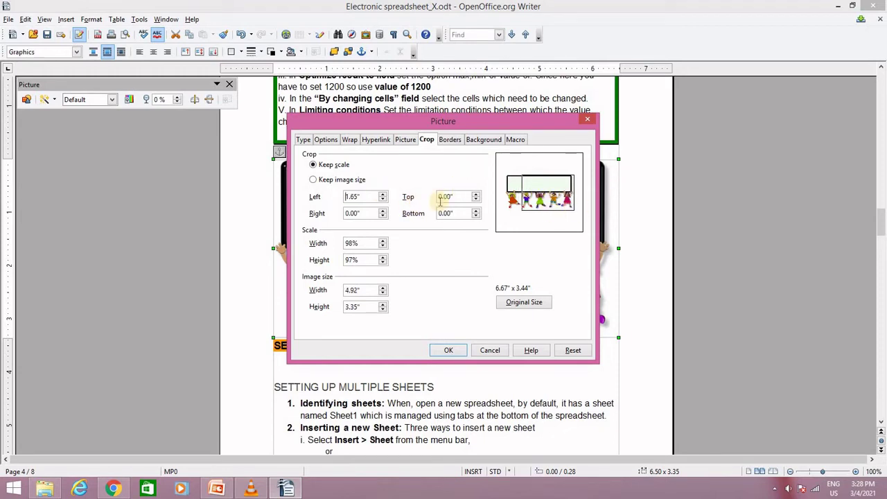
left_click(383, 211)
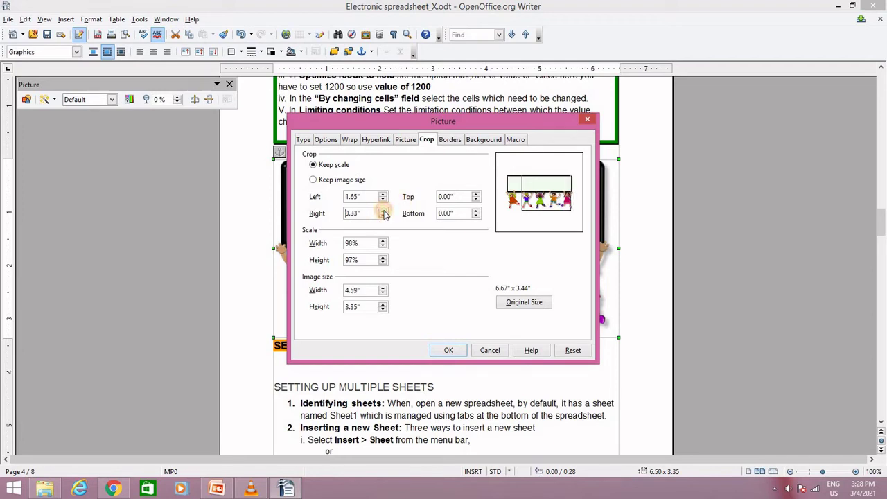
left_click(384, 213)
left_click(383, 213)
left_click(383, 212)
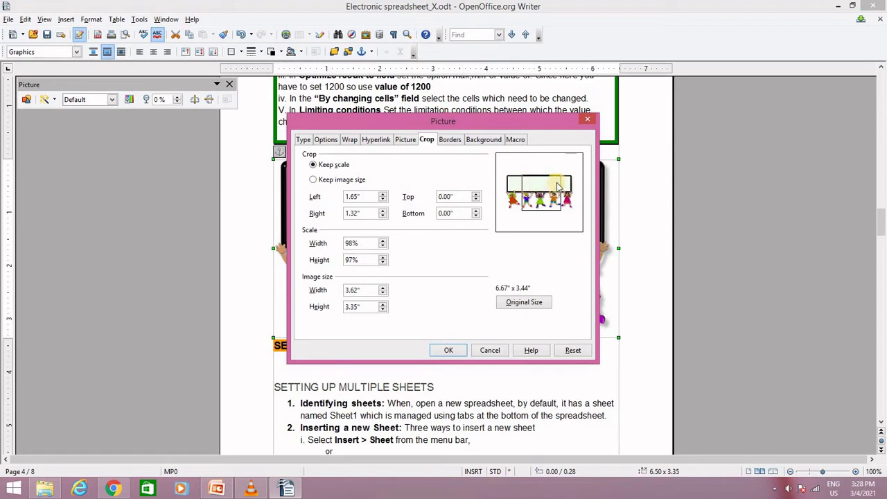
Set the picture's top crop to 1.70" and apply the crop to the document.
left_click(477, 195)
left_click(477, 195)
left_click(477, 195)
left_click(477, 194)
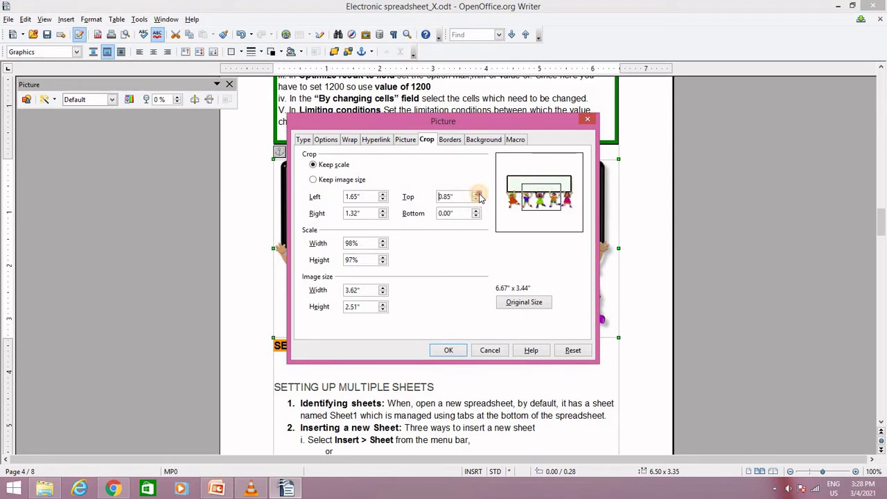
left_click(478, 194)
left_click(477, 195)
left_click(477, 195)
left_click(477, 195)
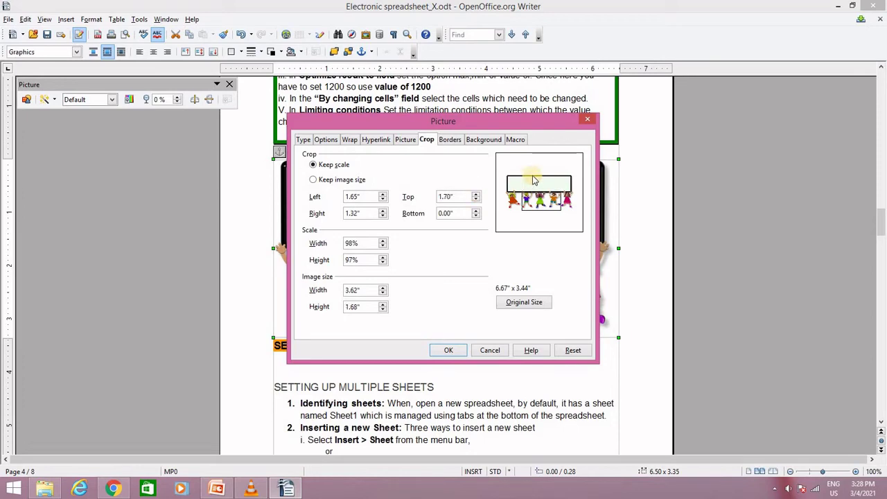
left_click(449, 351)
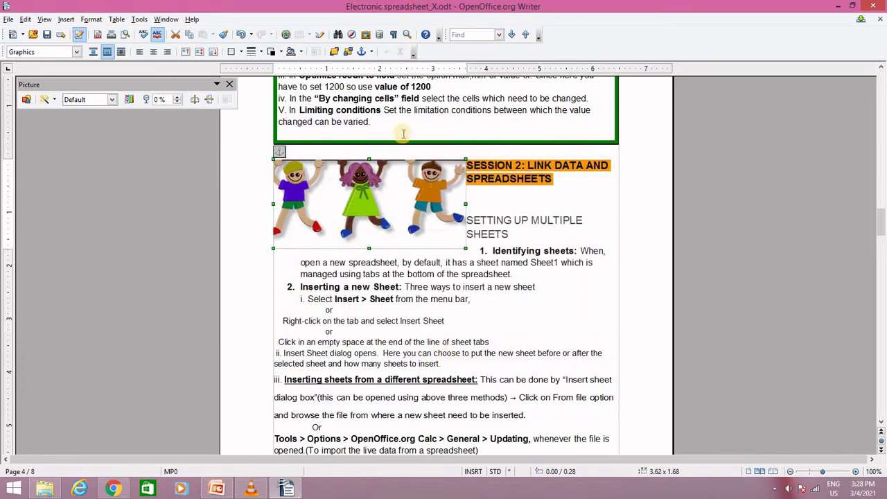
Switch the picture's crop mode to Keep image size and apply it to the dancing children picture.
left_click(536, 308)
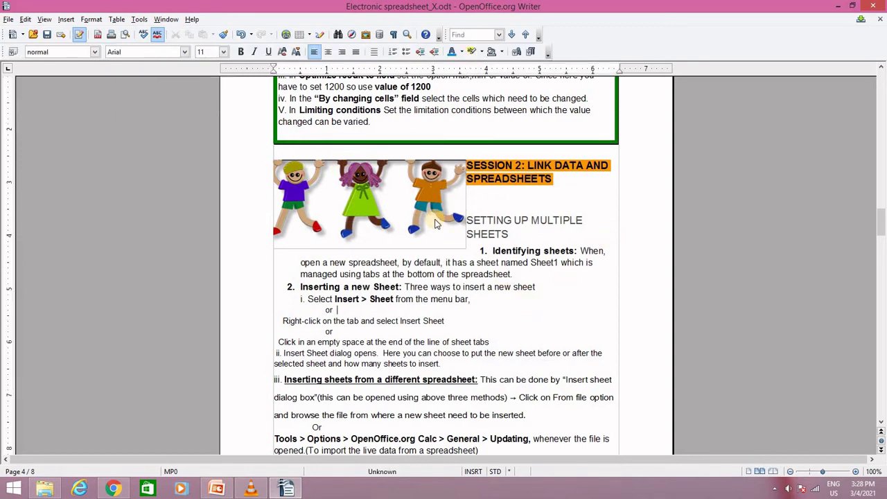
left_click(374, 234)
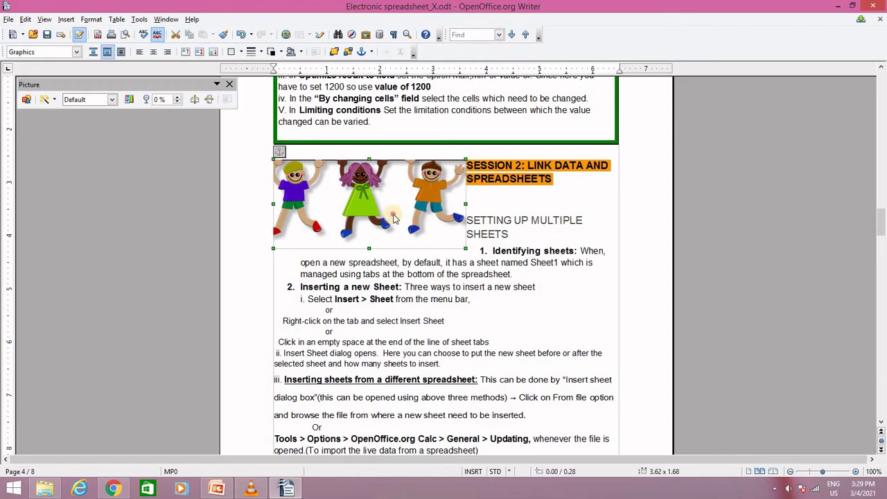
double_click(393, 219)
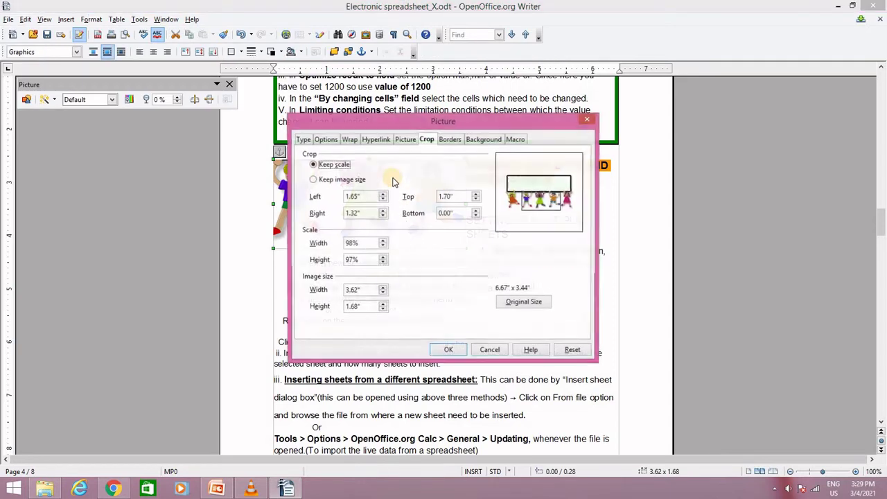
left_click(312, 180)
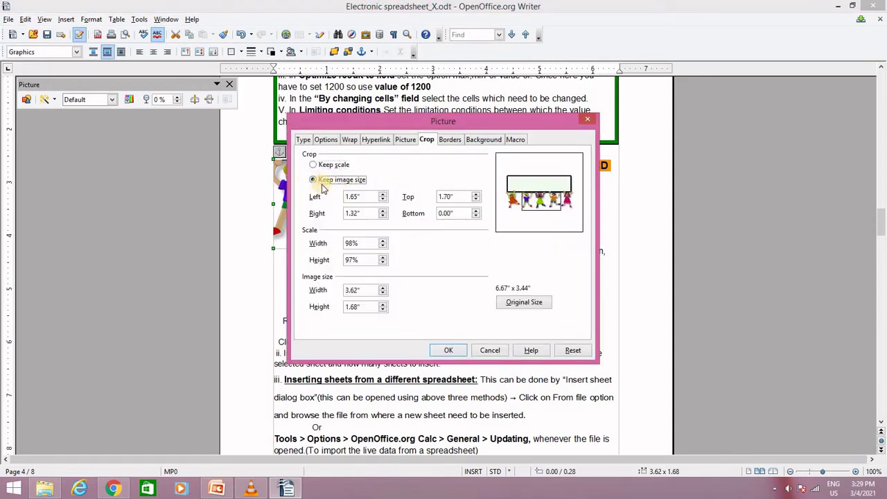
left_click(441, 350)
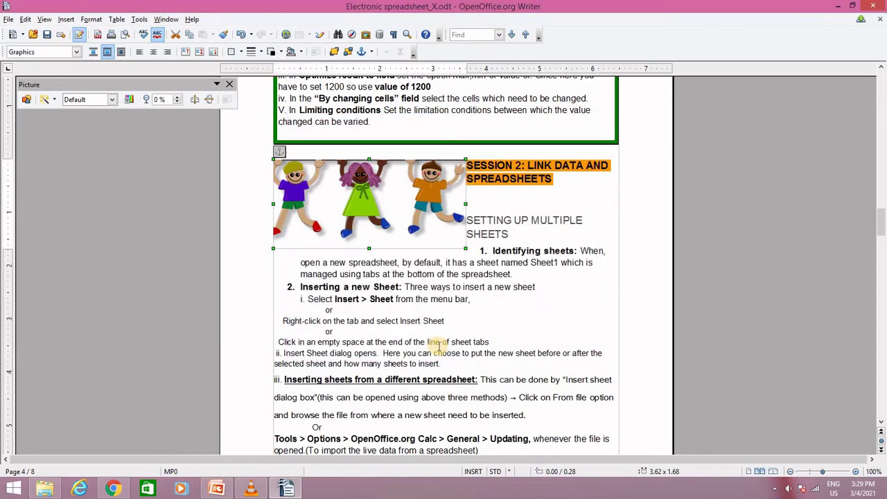
Widen the picture by setting its scale width to 128% and apply the change.
double_click(351, 191)
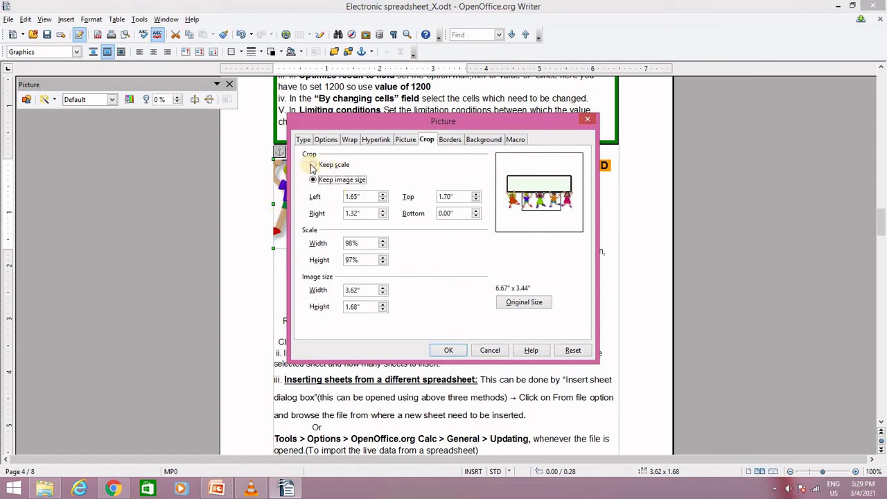
left_click(383, 241)
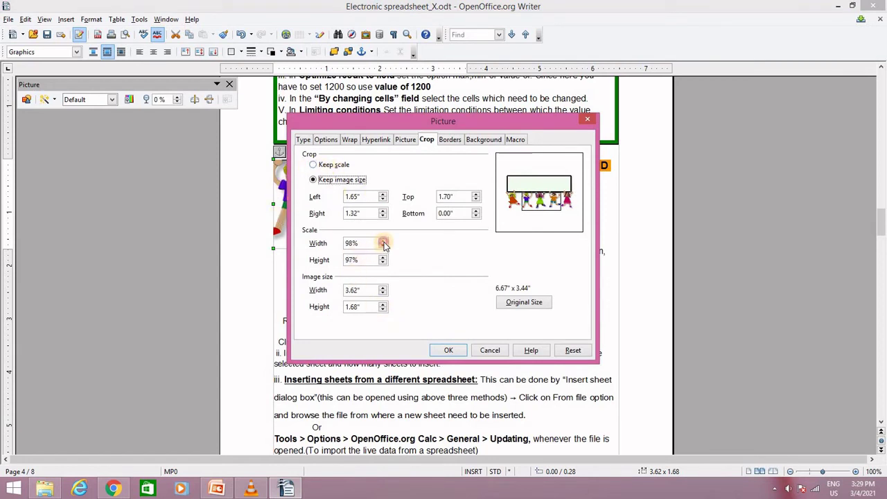
left_click(447, 350)
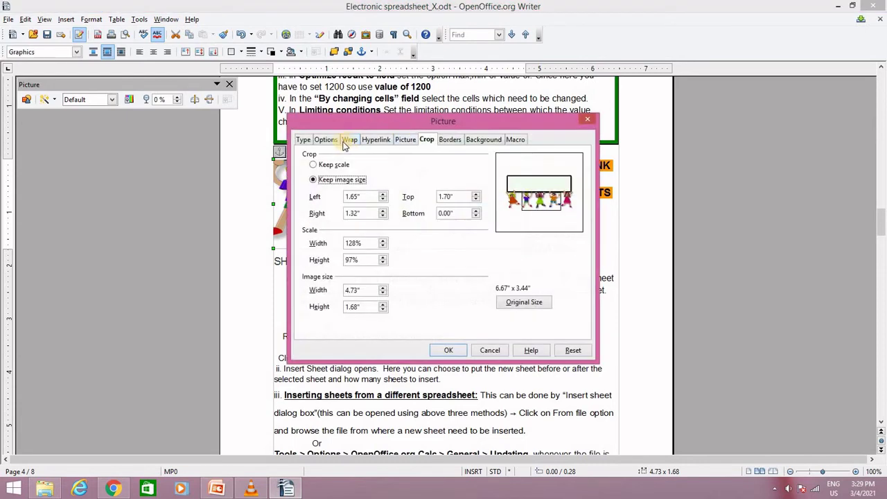
Set the picture's wrap to Through and move it slightly to the right over the Session 2 text.
left_click(349, 140)
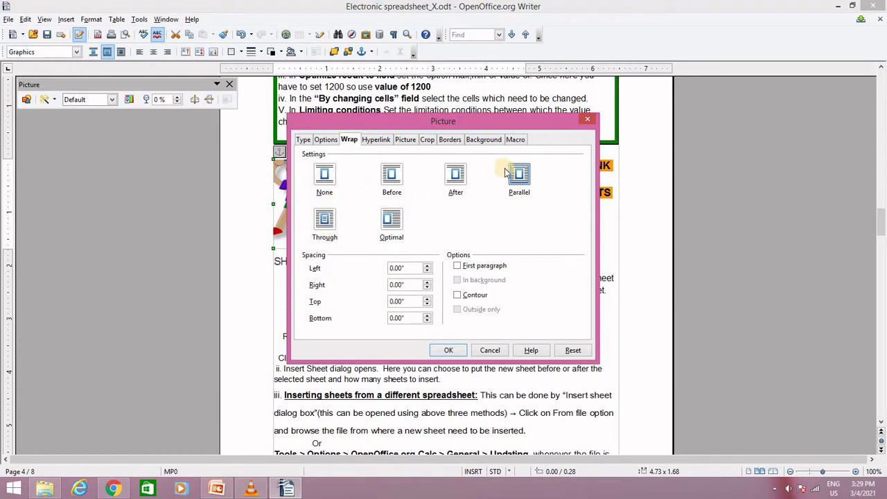
left_click(324, 221)
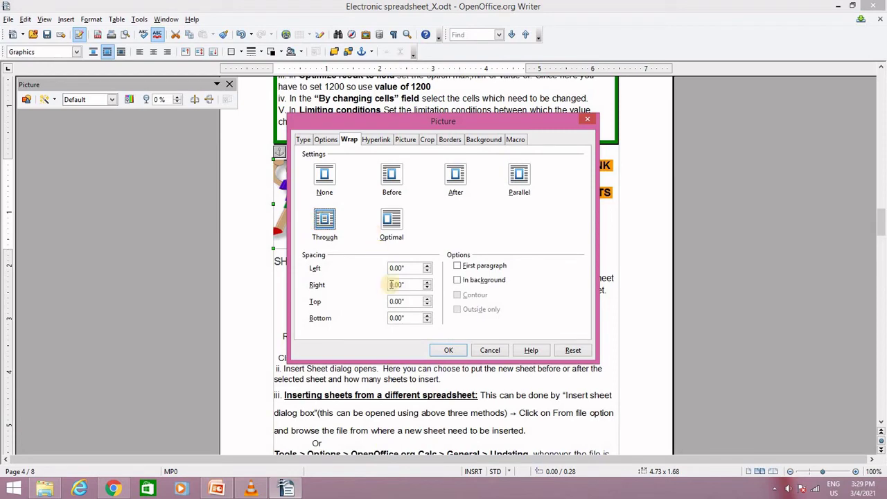
left_click(443, 350)
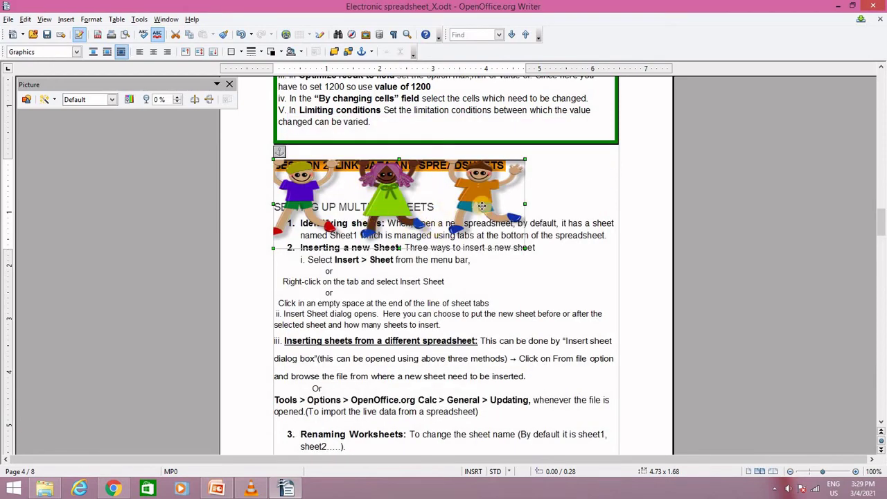
left_click_drag(415, 189, 453, 195)
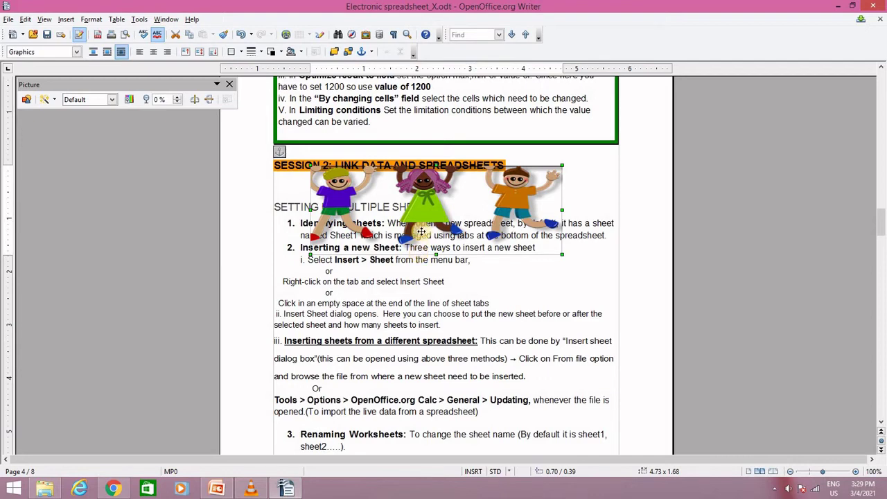
Place the picture in the background and move it down beneath the "Select Insert > Sheet" line.
double_click(419, 230)
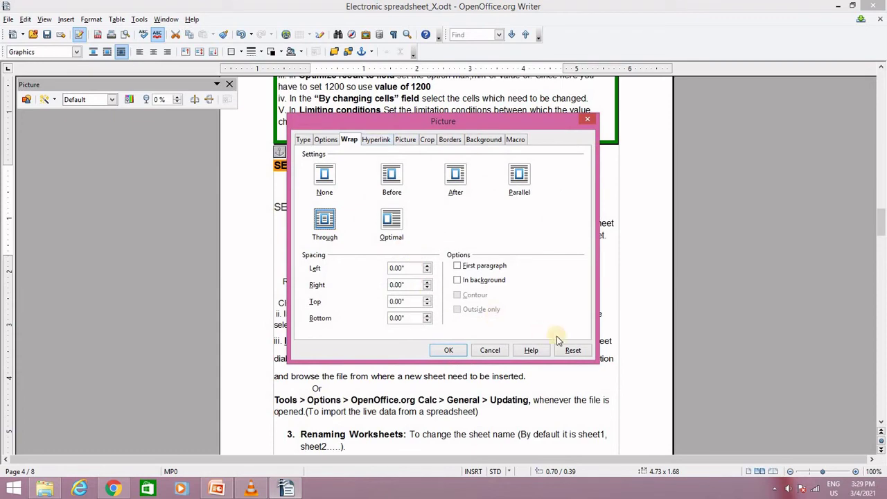
left_click(458, 280)
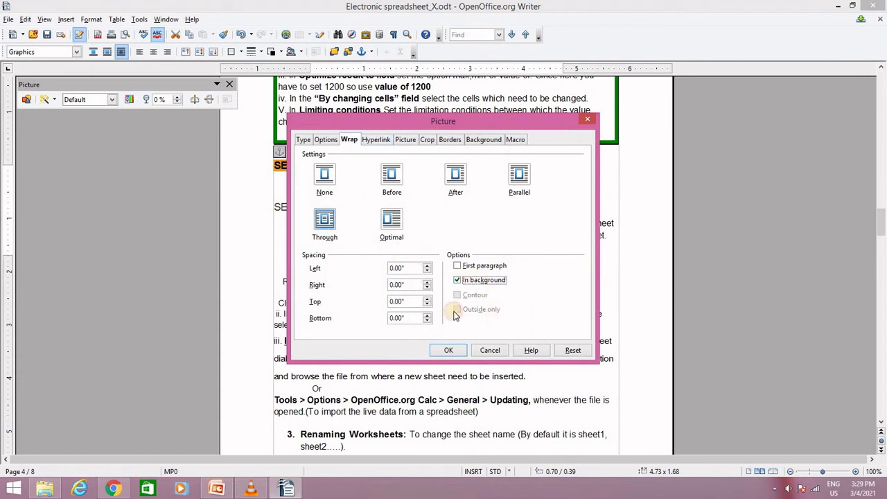
left_click(443, 349)
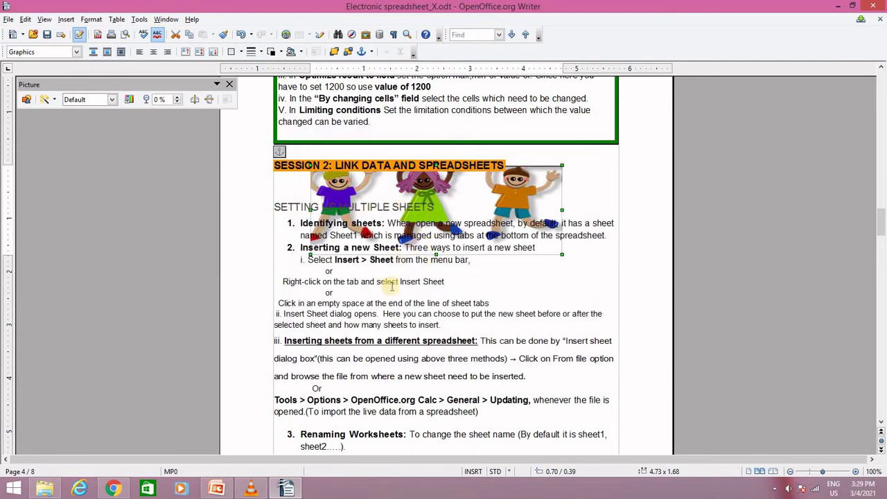
left_click_drag(413, 233, 430, 331)
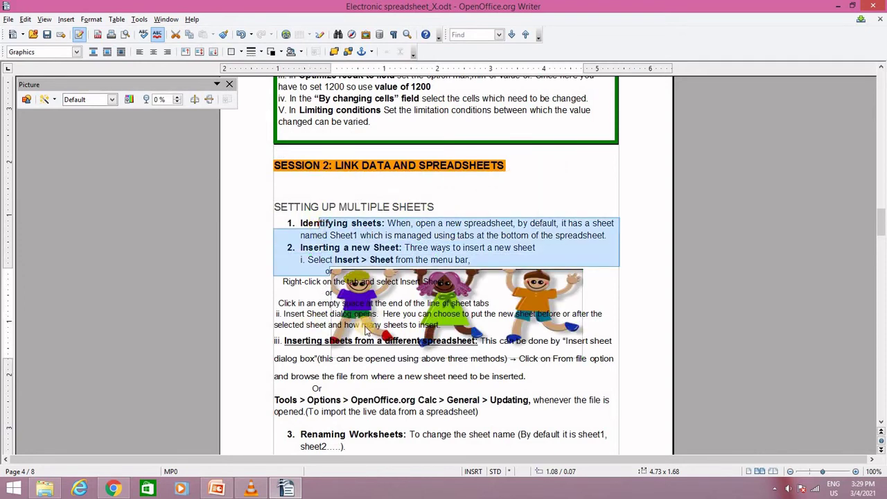
Reselect the background picture and enlarge it to about 4.92 x 3.36 inches, extending up to just below the Session 2 heading.
left_click(328, 267)
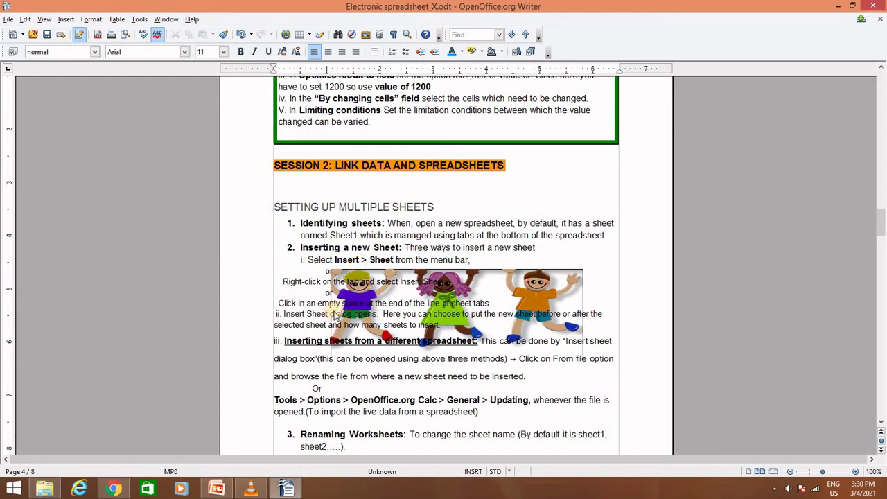
left_click(424, 388)
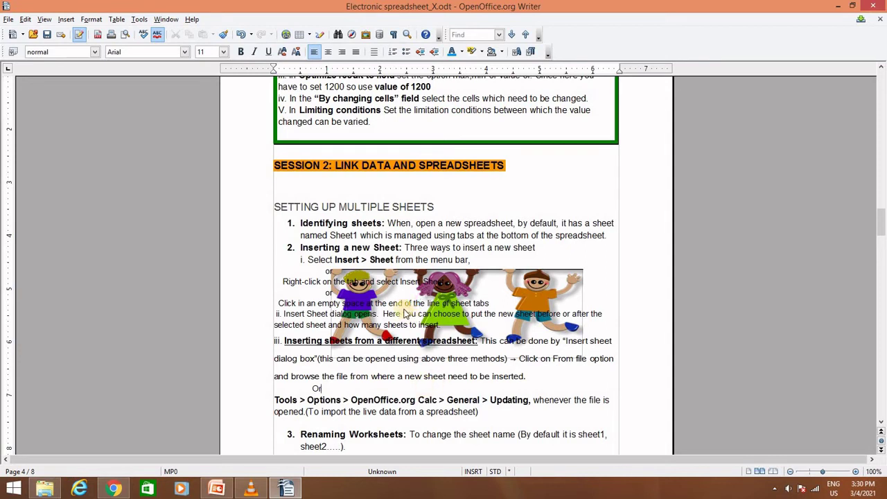
left_click(330, 271)
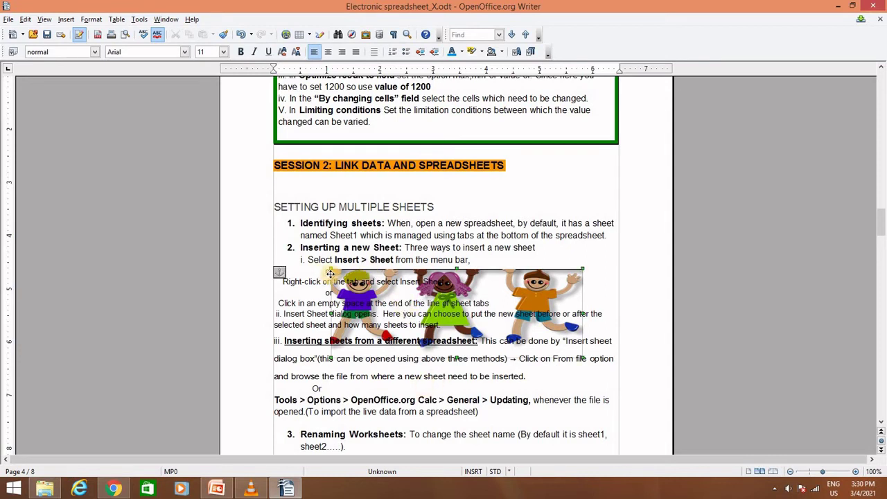
left_click_drag(329, 270, 320, 187)
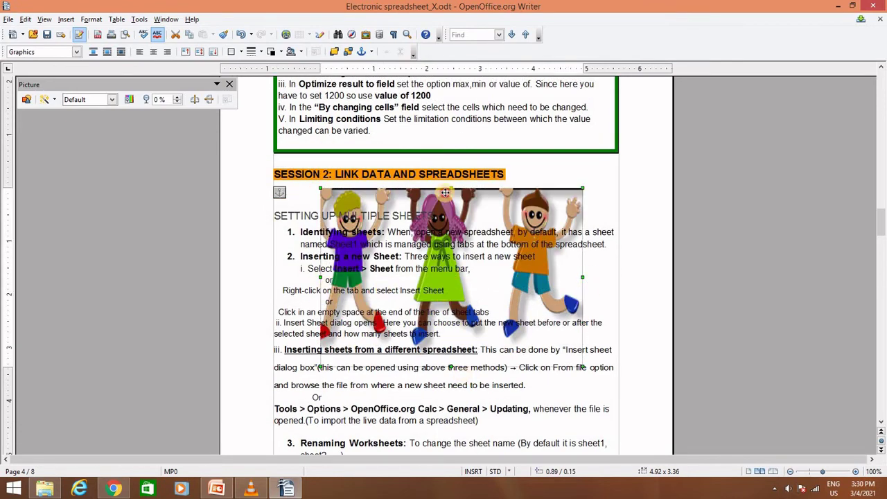
left_click_drag(445, 192, 471, 388)
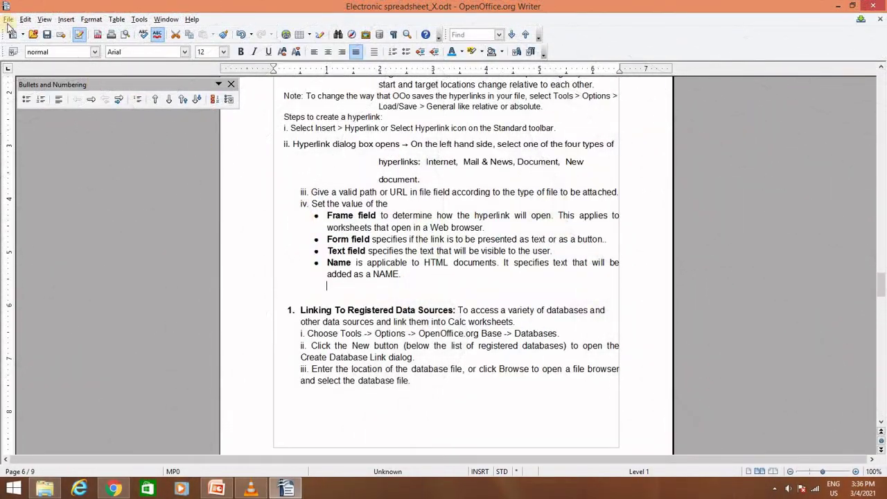
Set up a new table with 3 columns and 4 rows below the bulleted hyperlink field list.
left_click(66, 20)
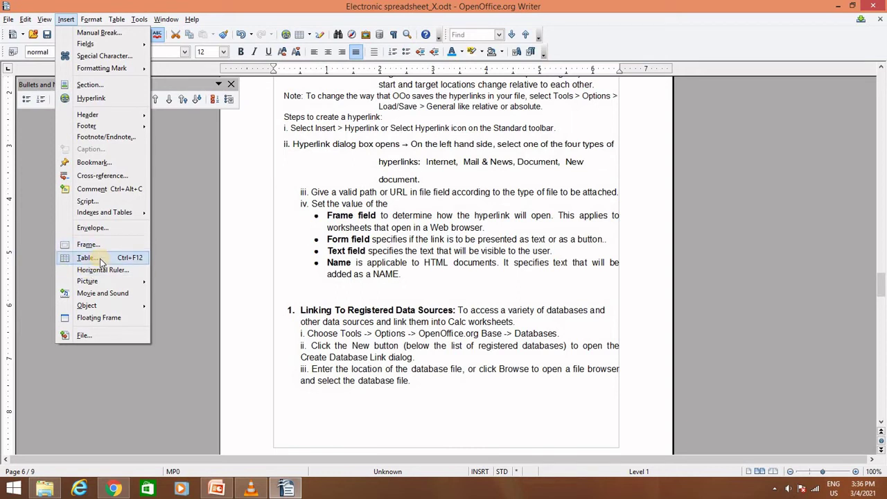
left_click(100, 259)
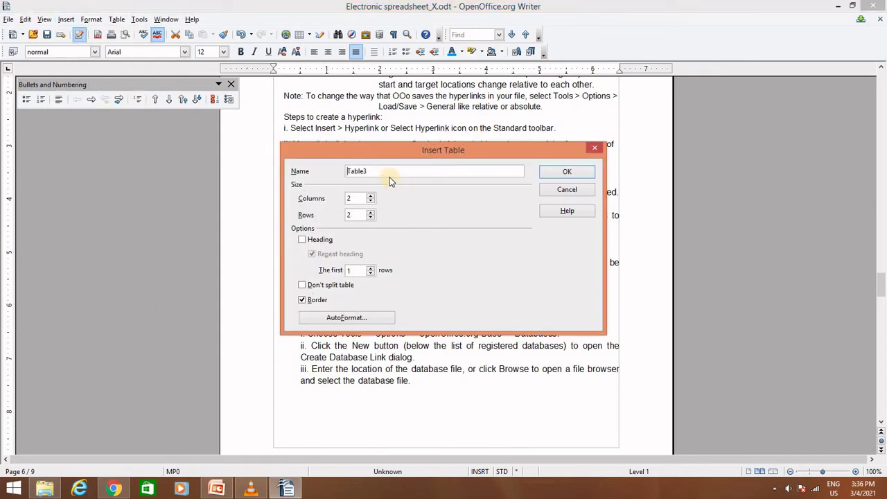
mouse_move(389, 172)
left_mouse_down()
mouse_move(341, 174)
mouse_move(371, 170)
left_mouse_up()
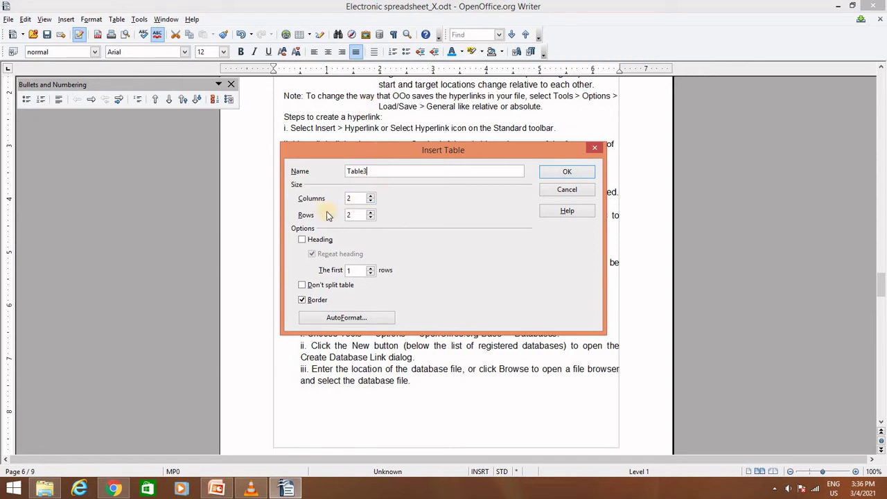
left_click(371, 196)
left_click(372, 213)
left_click(371, 212)
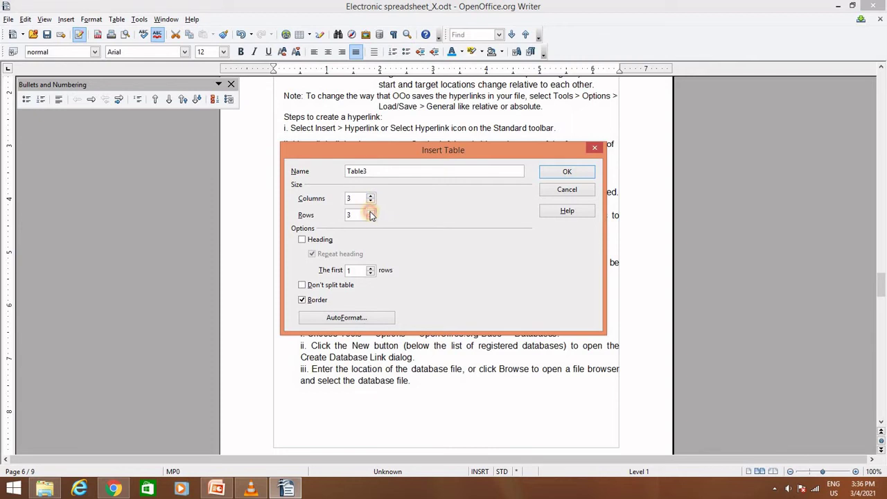
Try the Heading and Border options, leave Heading off and Border on, and insert the table.
left_click(302, 242)
left_click(302, 241)
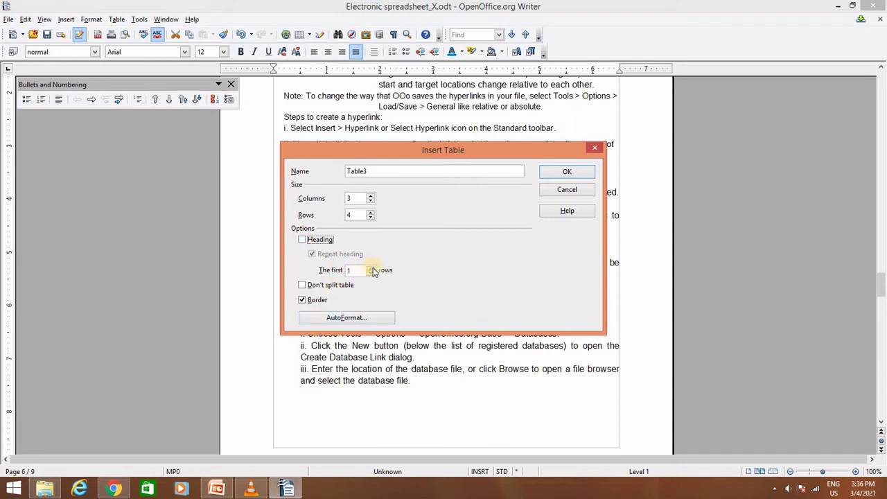
left_click(302, 301)
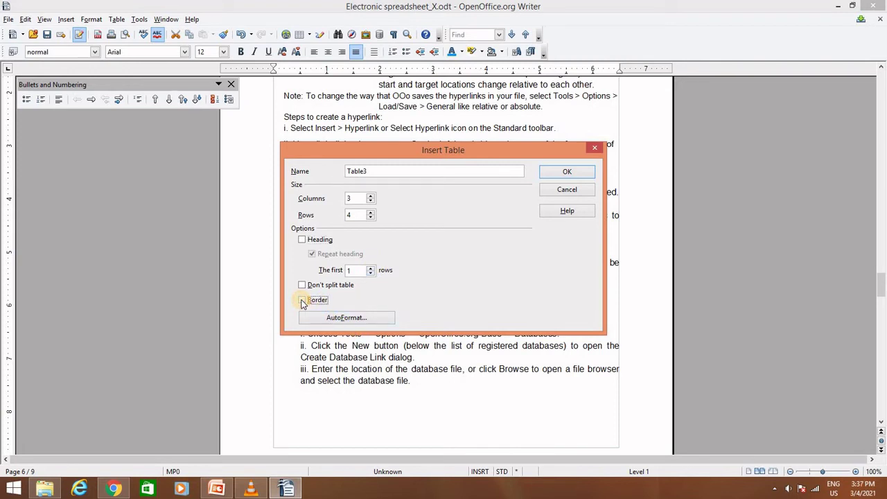
left_click(302, 301)
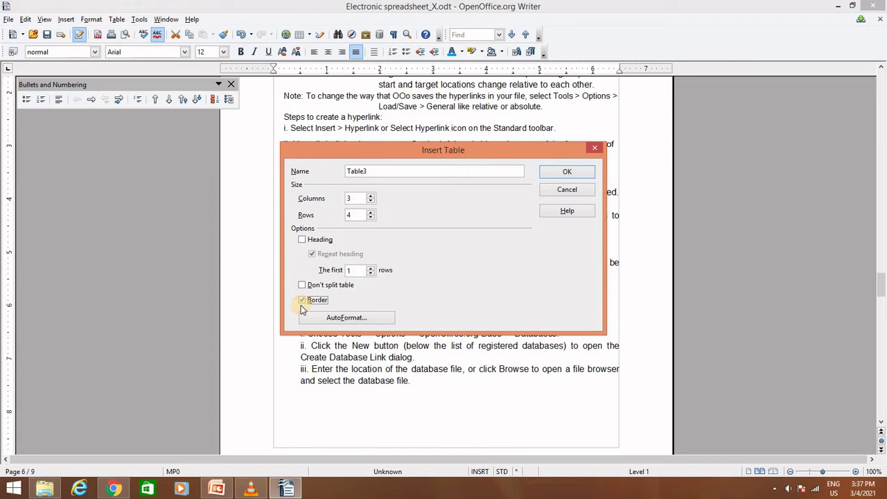
left_click(567, 171)
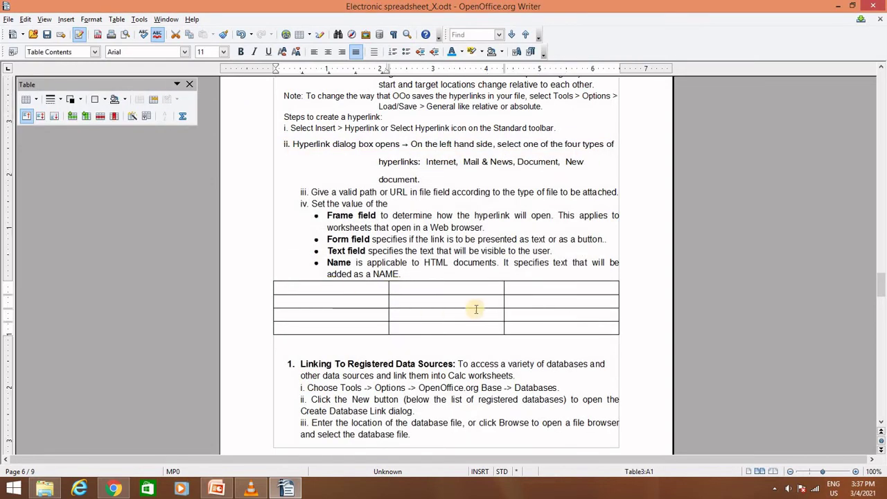
Fill the table's first row with the column headings s.no, Name and marks.
left_click(402, 291)
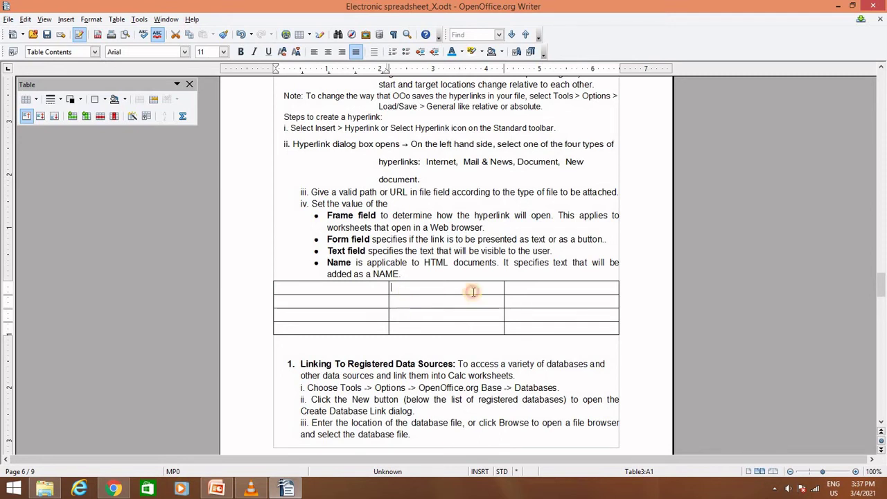
left_click(364, 285)
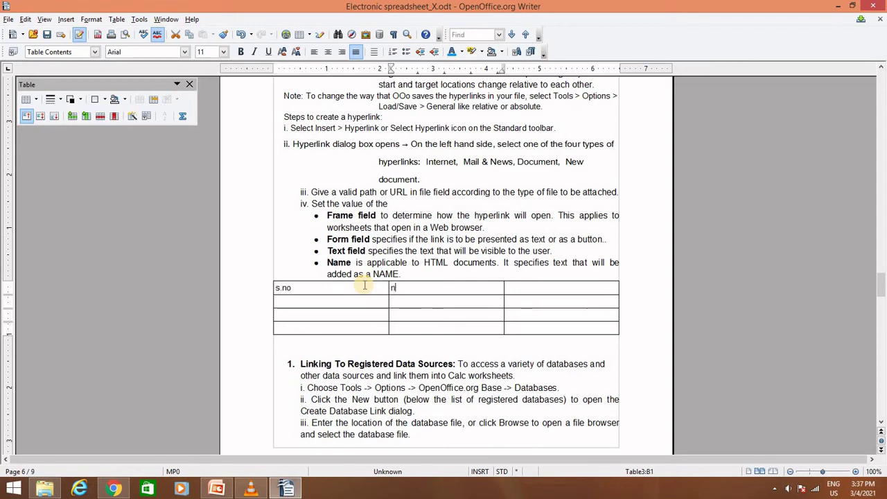
type("name")
key("Tab")
type("mark")
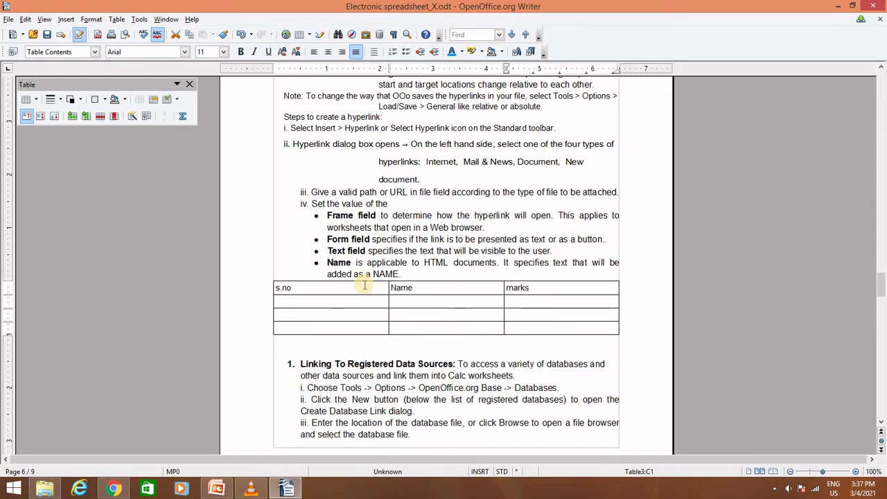
Number the three rows below the table's header 1, 2 and 3 in the s.no column.
left_click_drag(368, 300, 411, 313)
left_click_drag(508, 325, 505, 322)
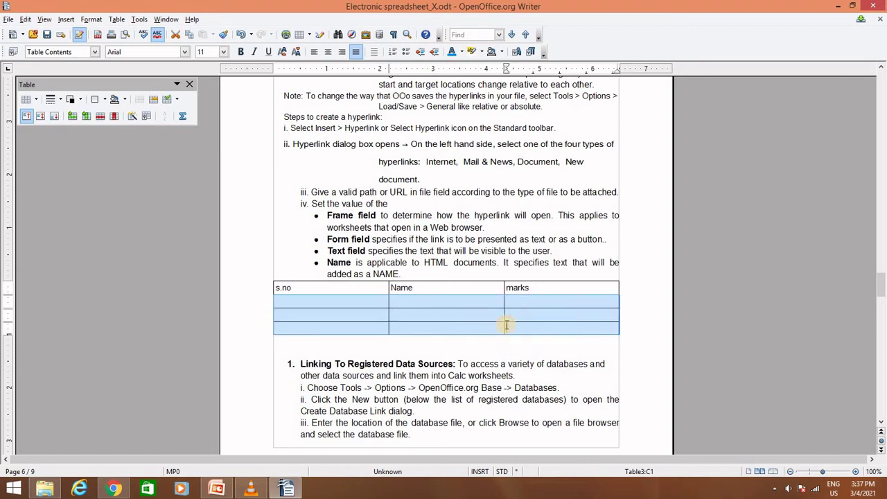
left_click(404, 312)
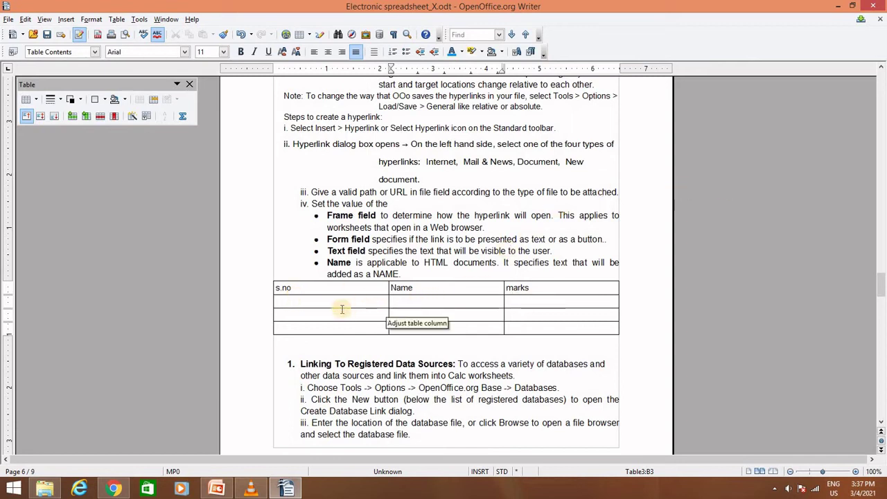
left_click(323, 298)
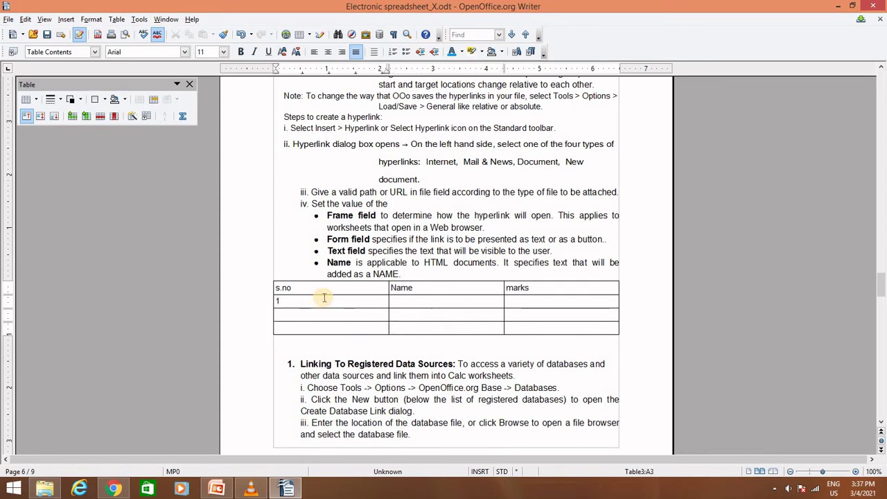
type("3")
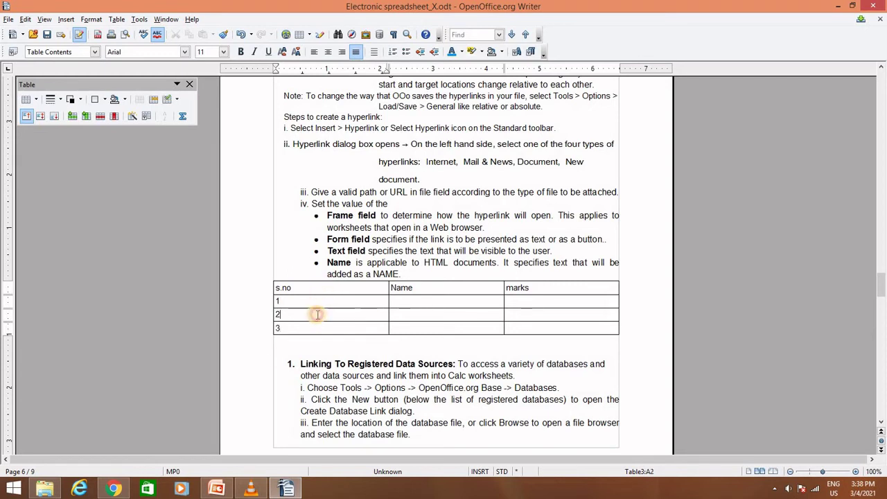
left_click(317, 315)
Insert one row after the row numbered 1 in the table.
left_click(323, 302)
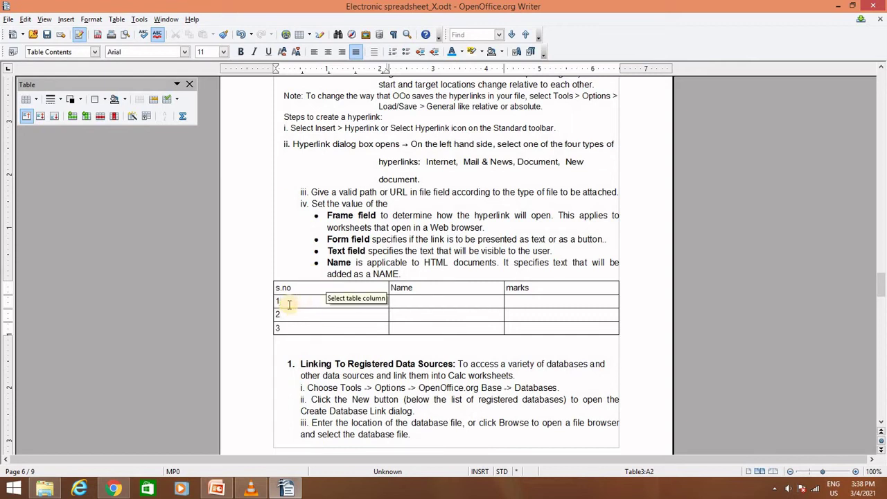
left_click(522, 300)
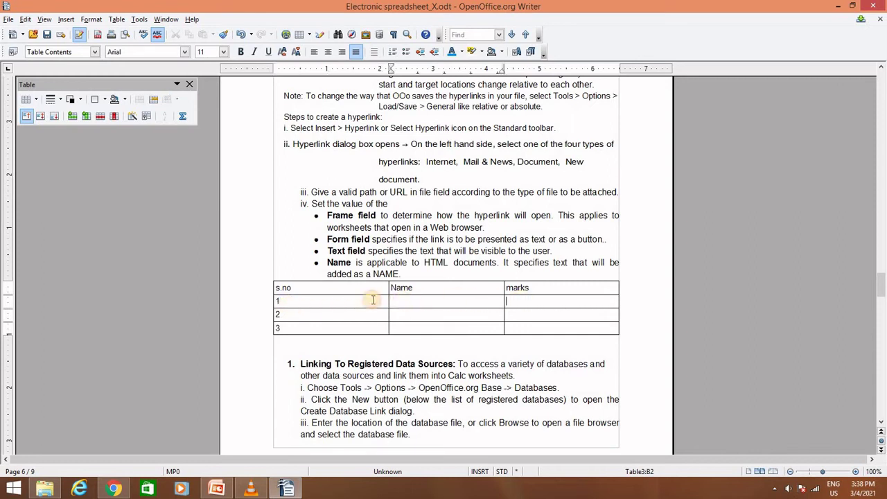
left_click(420, 298)
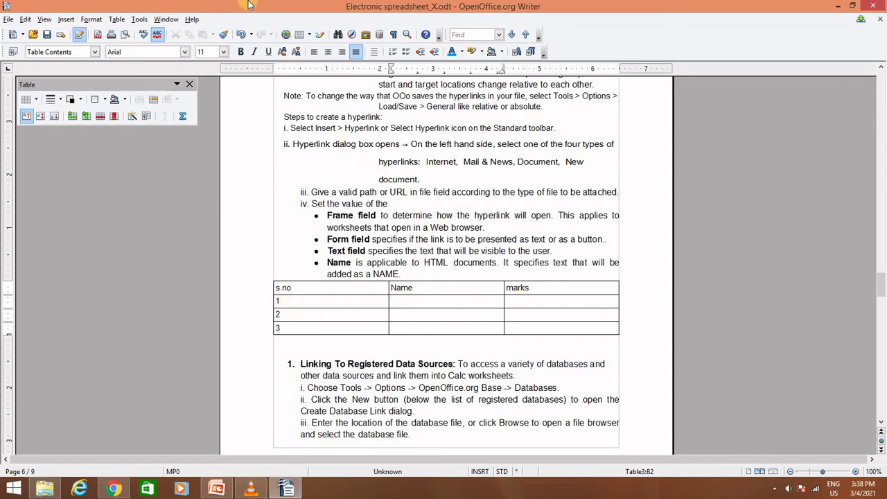
left_click(115, 21)
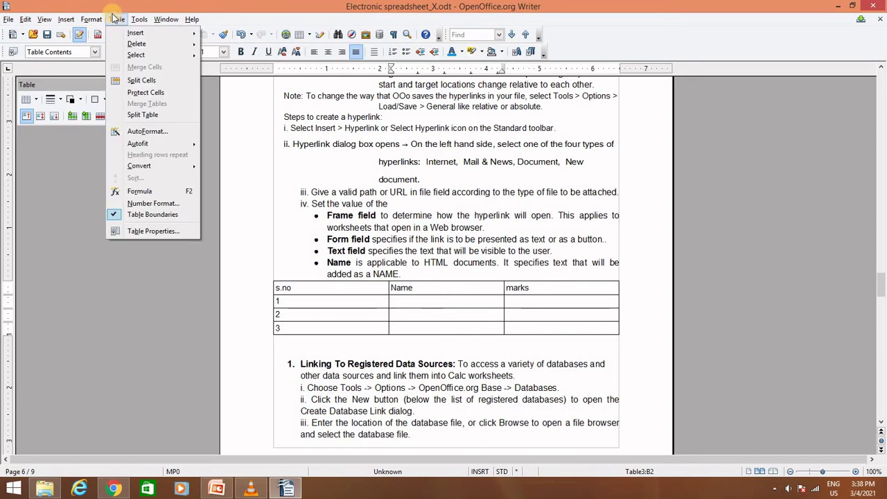
mouse_move(146, 38)
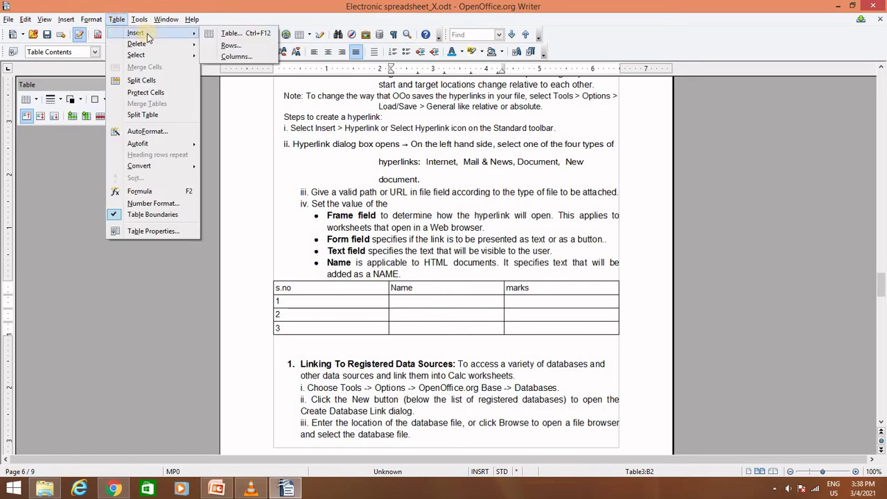
left_click(246, 48)
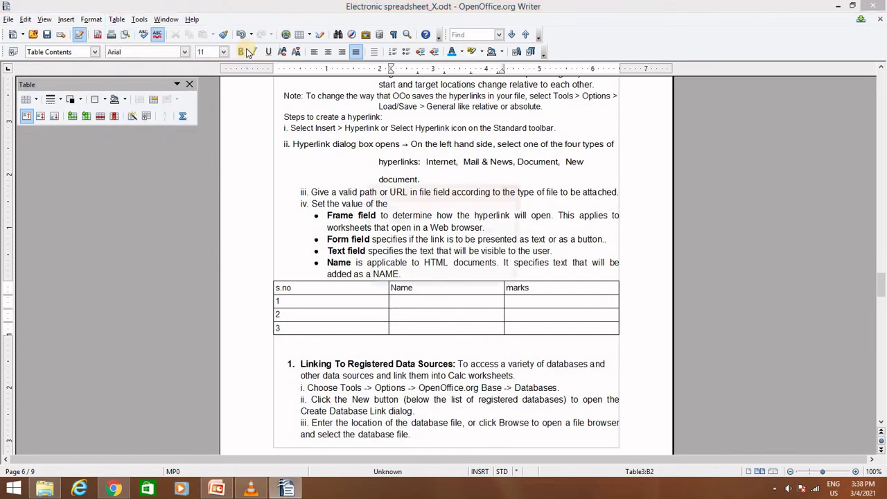
left_click_drag(406, 192, 466, 168)
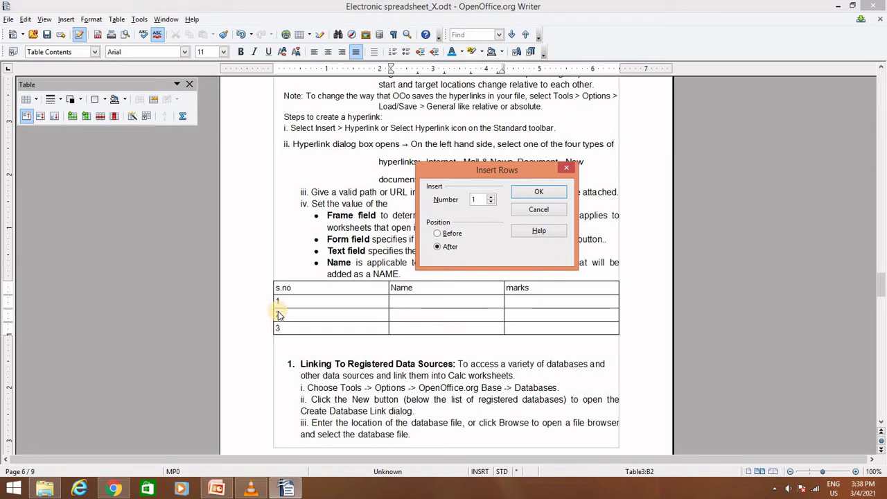
left_click(552, 197)
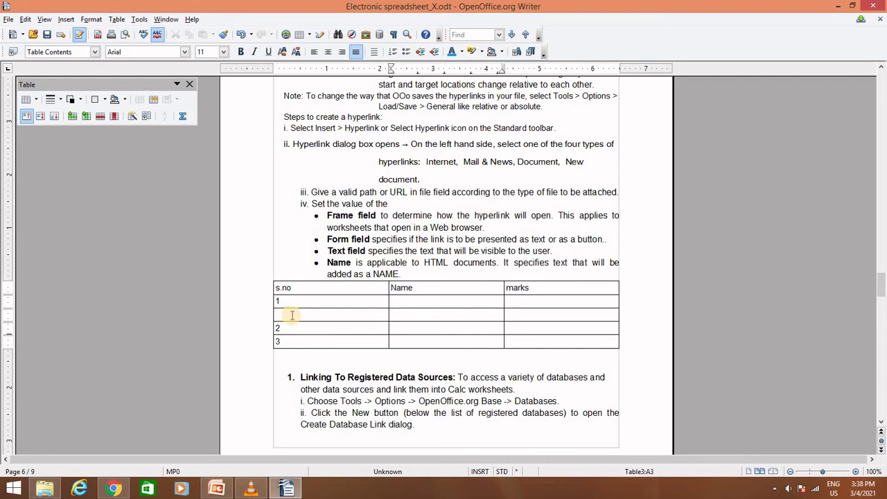
left_click_drag(285, 315, 411, 315)
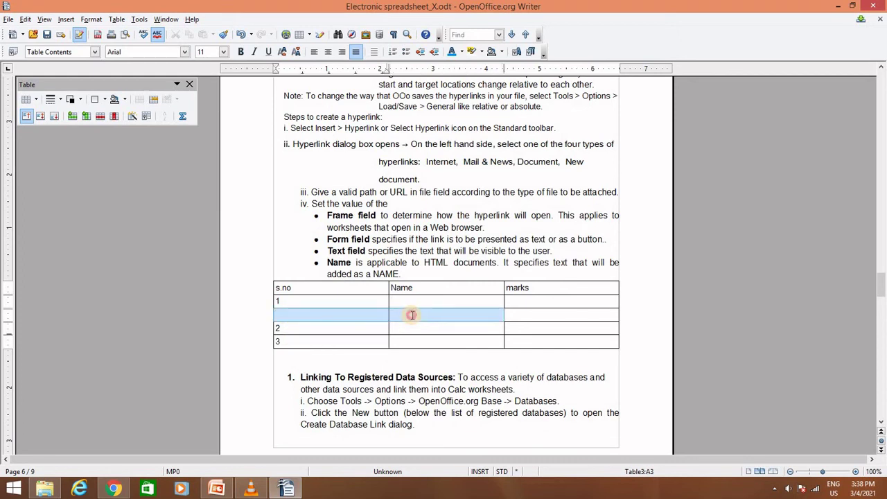
left_click(411, 315)
left_click(311, 316)
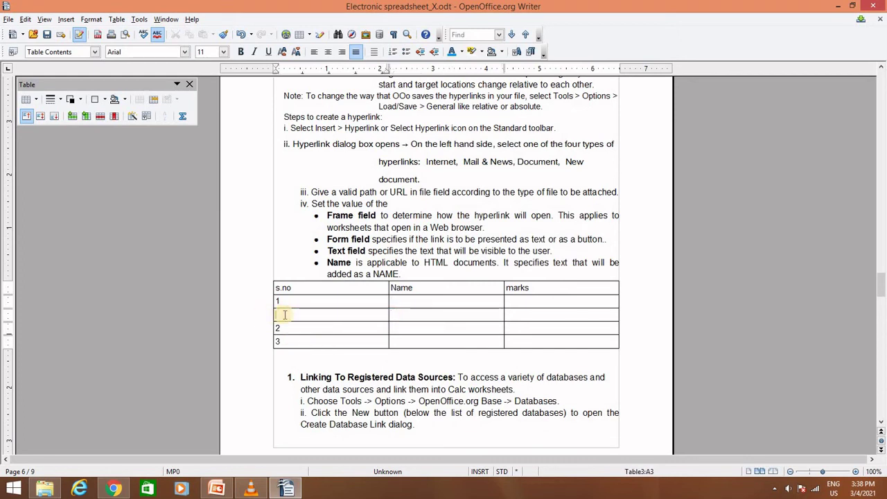
left_click_drag(284, 315, 530, 315)
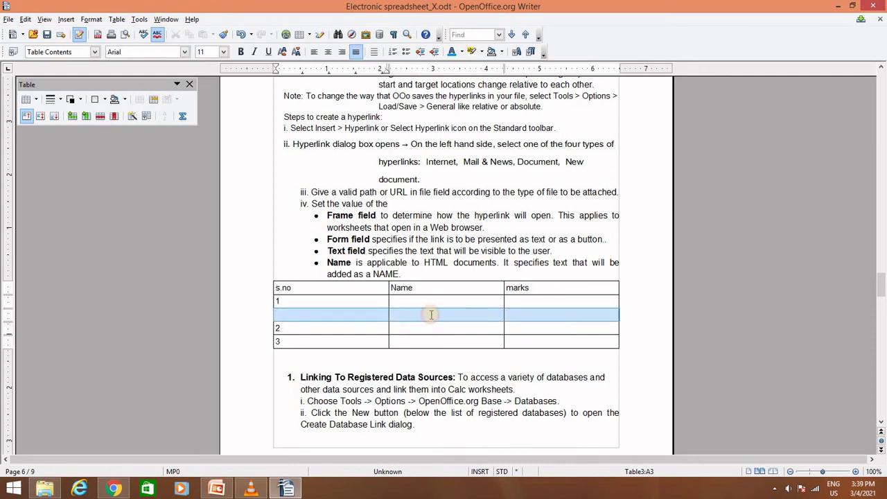
right_click(420, 315)
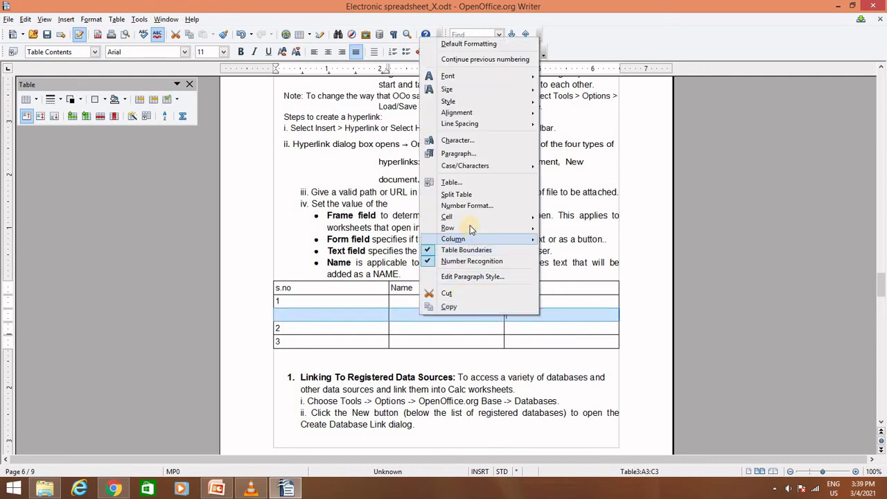
mouse_move(470, 229)
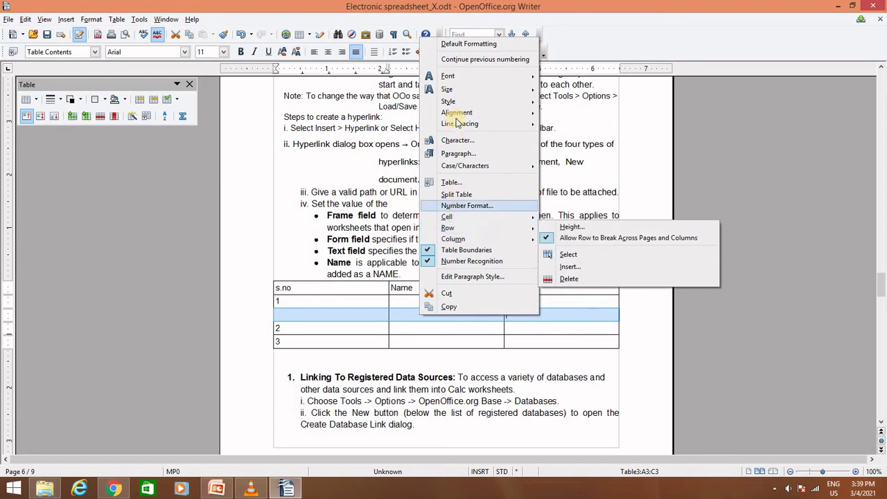
left_click(348, 311)
right_click(351, 312)
left_click(343, 316)
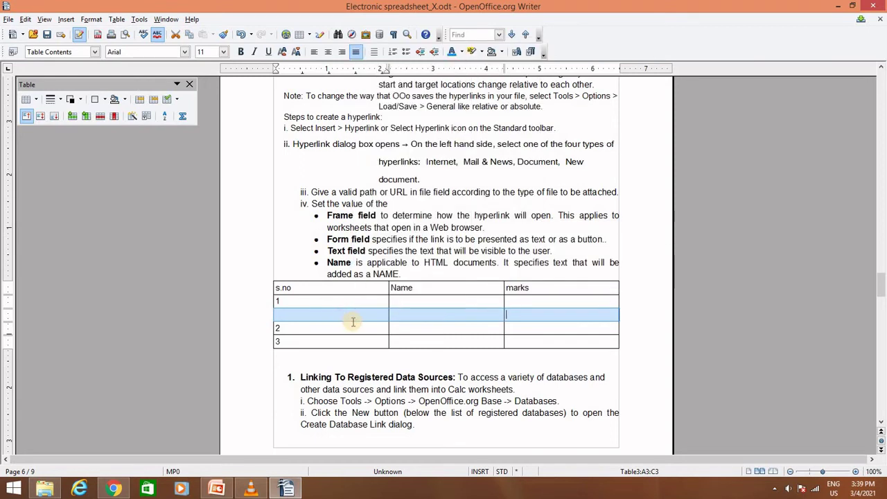
left_click(355, 319)
right_click(360, 316)
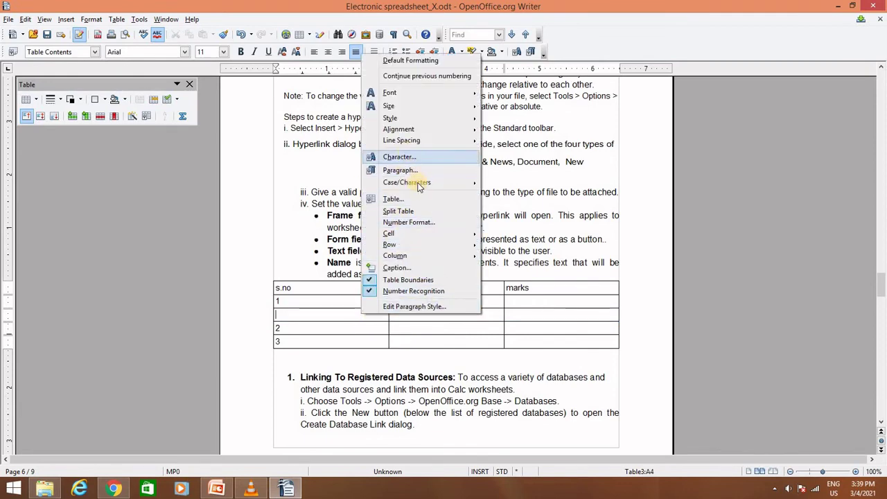
left_click(429, 201)
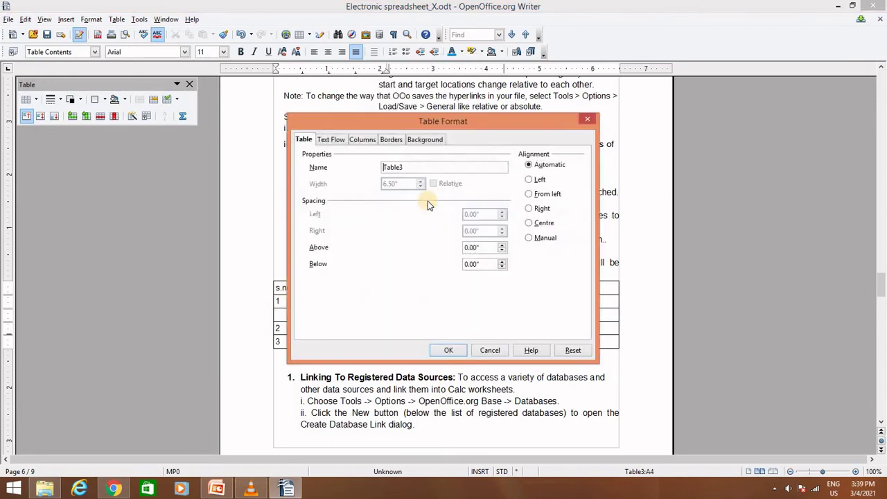
left_click(584, 123)
Delete the empty table row between the rows numbered 1 and 2.
left_click(308, 313)
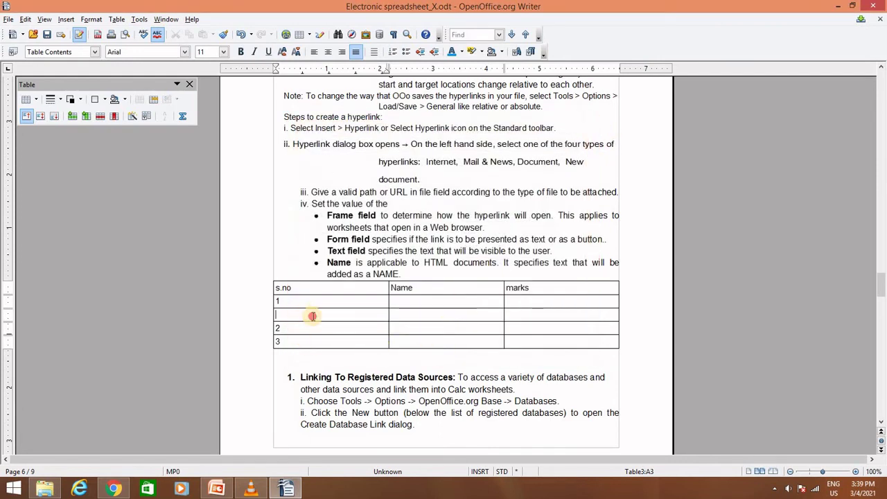
left_click(397, 314)
left_click_drag(275, 315, 363, 314)
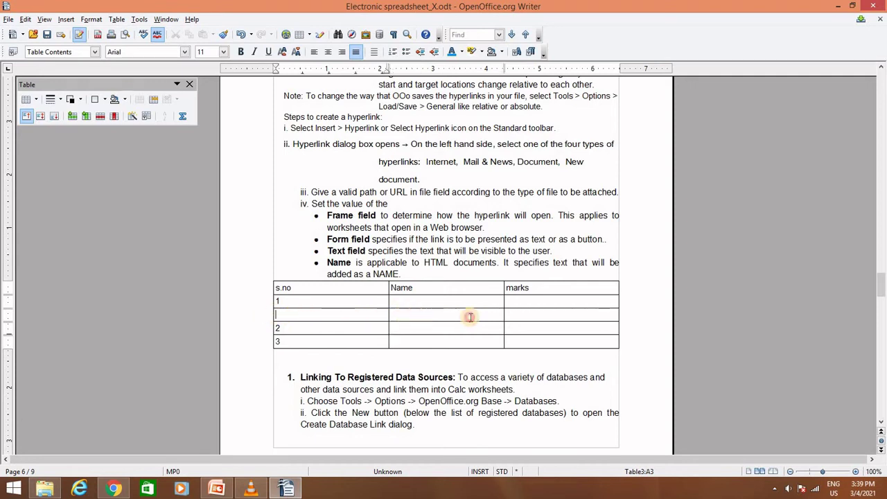
left_click(441, 316)
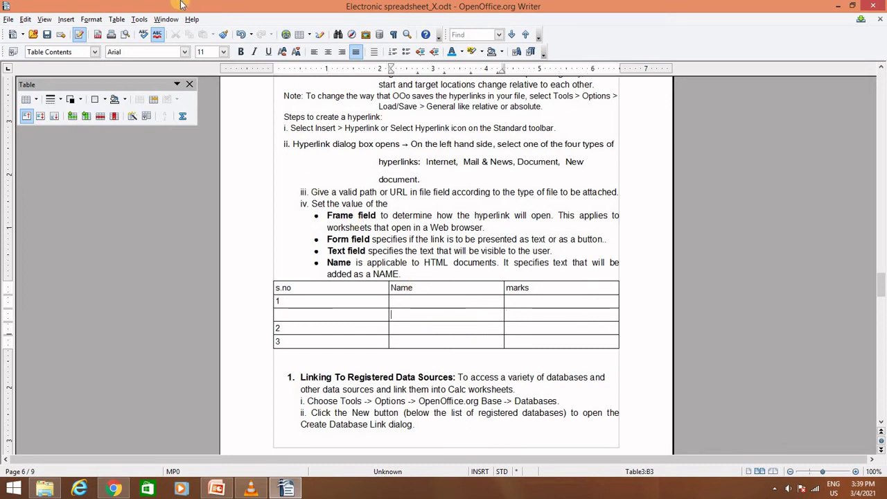
left_click(114, 19)
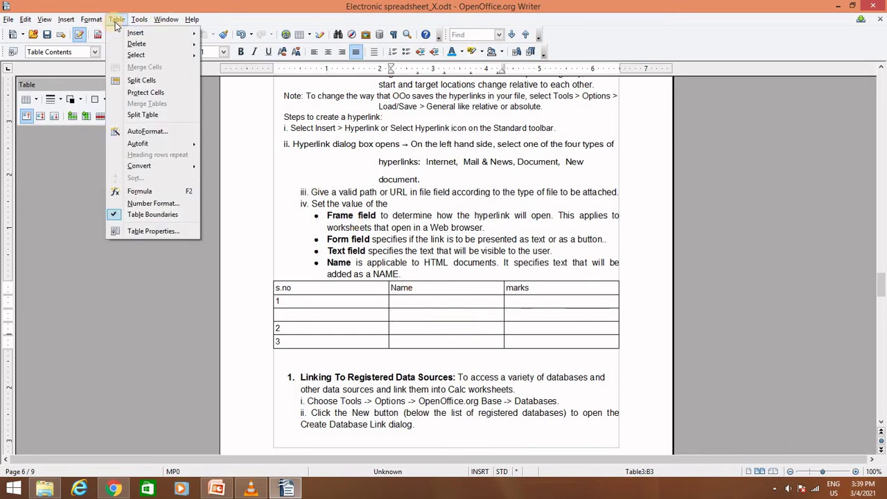
mouse_move(136, 49)
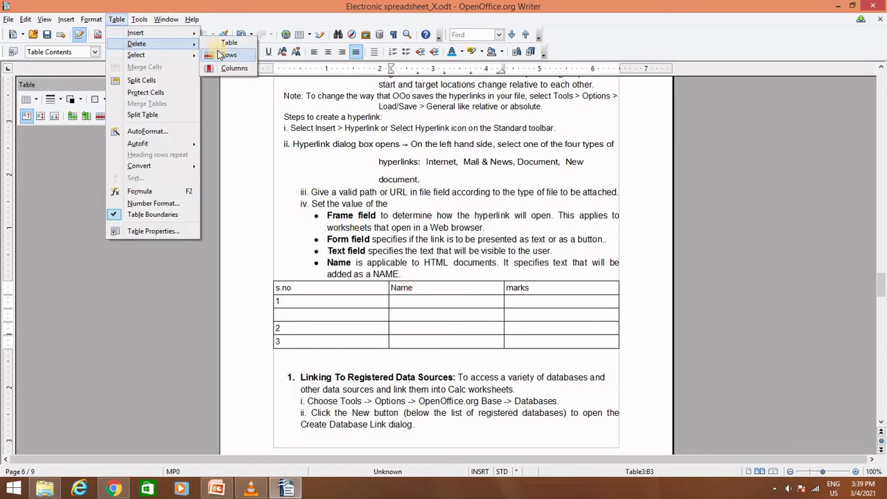
left_click(220, 55)
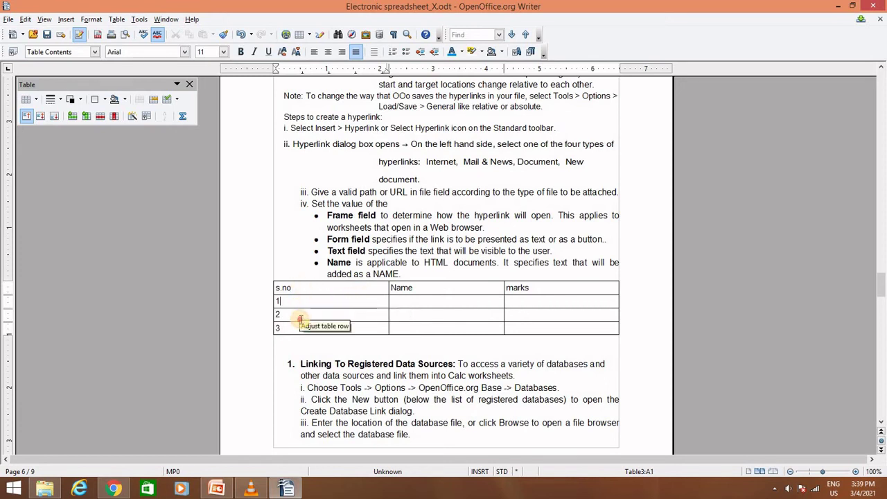
Insert one column after the s.no column in the table.
left_click(301, 312)
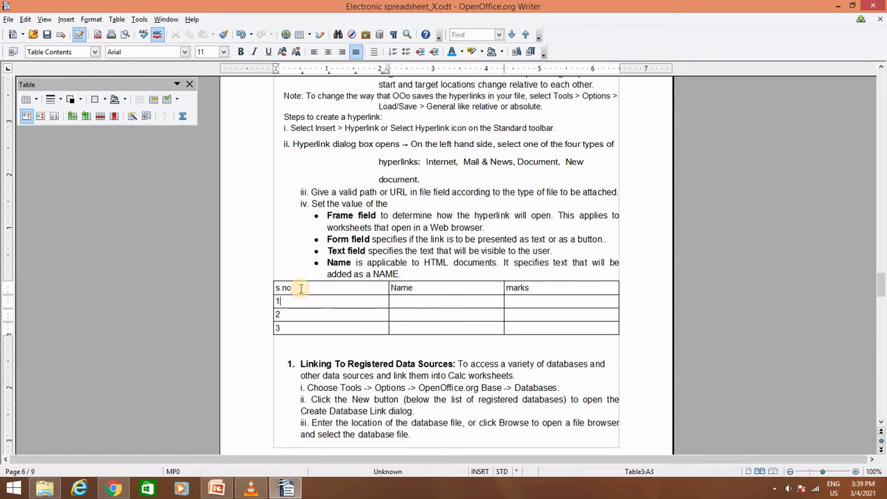
left_click(298, 287)
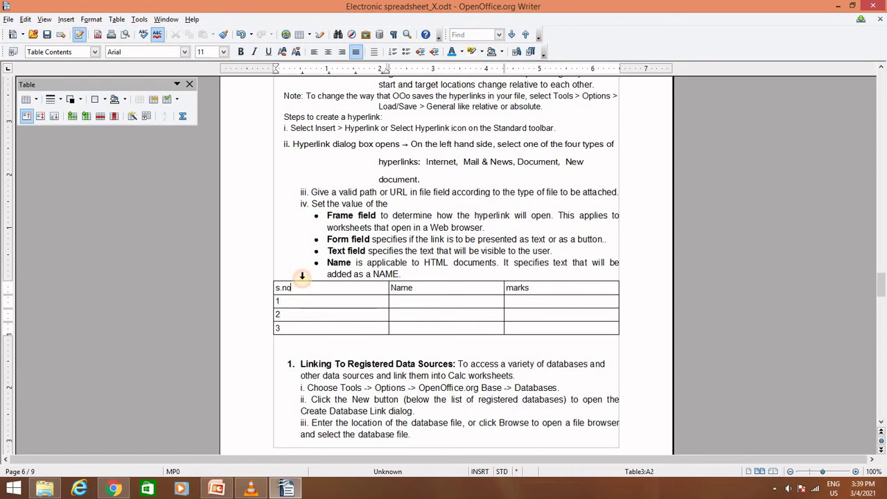
left_click(116, 19)
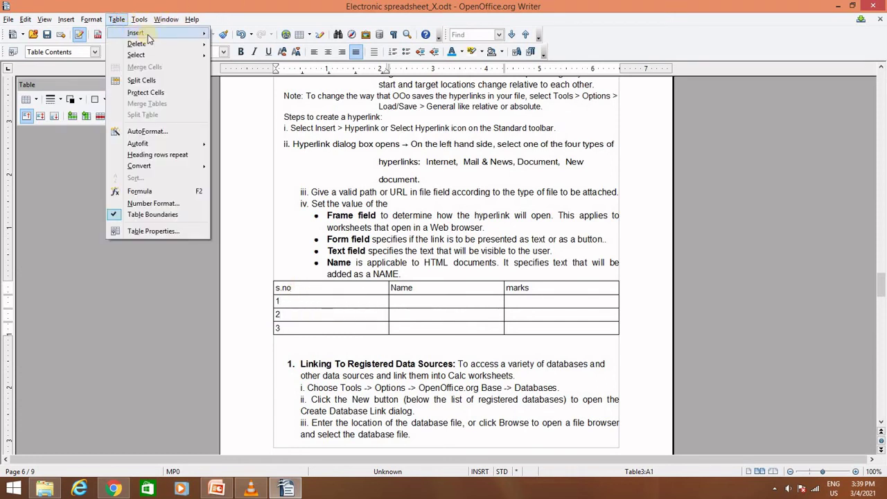
mouse_move(144, 33)
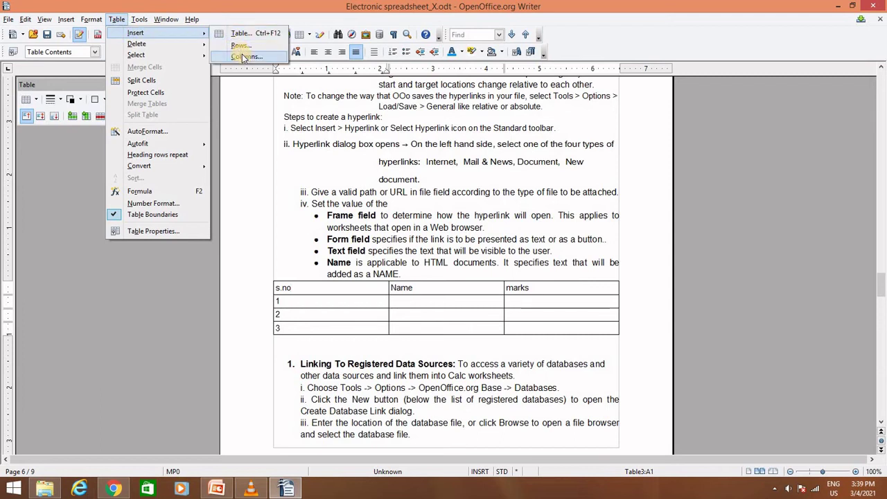
left_click(242, 58)
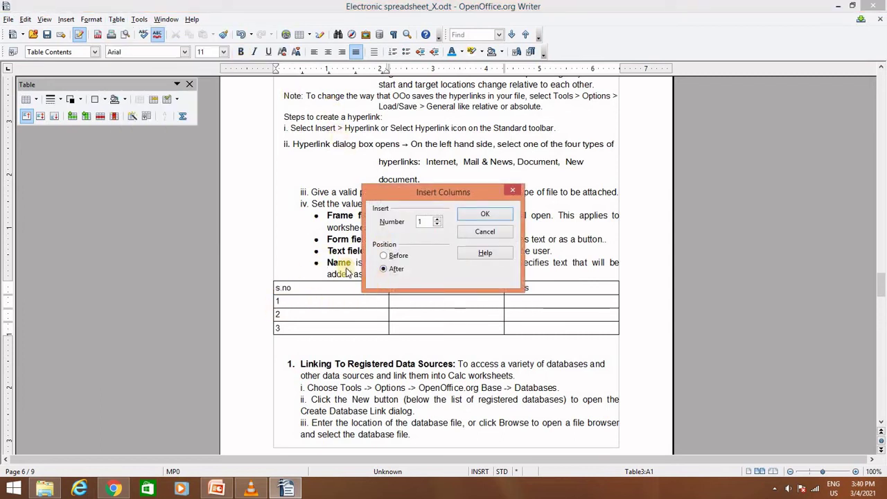
left_click(486, 214)
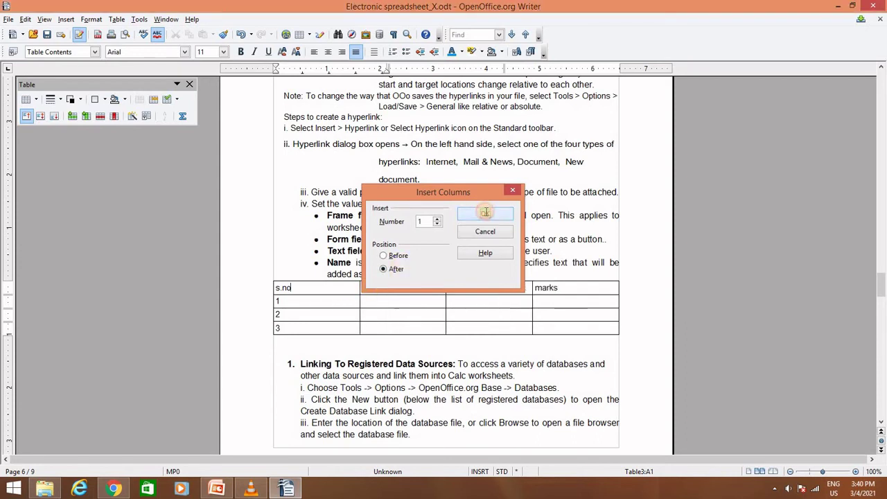
left_click_drag(411, 289, 418, 329)
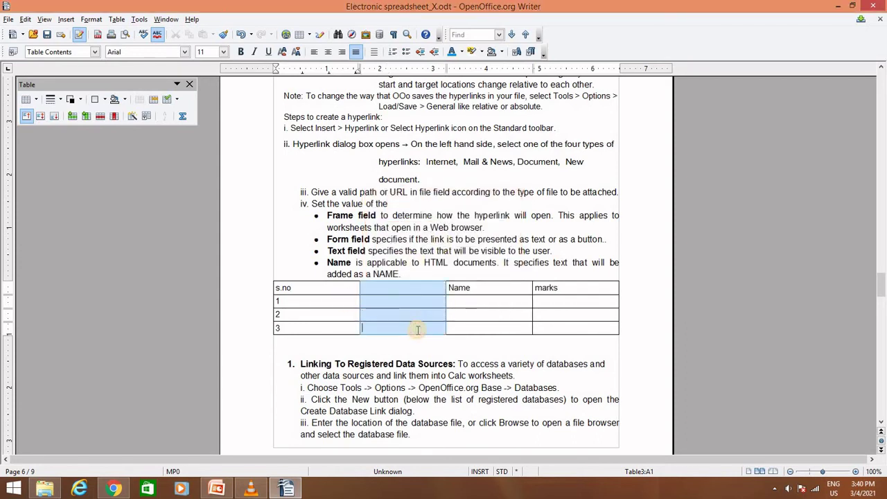
left_click(413, 290)
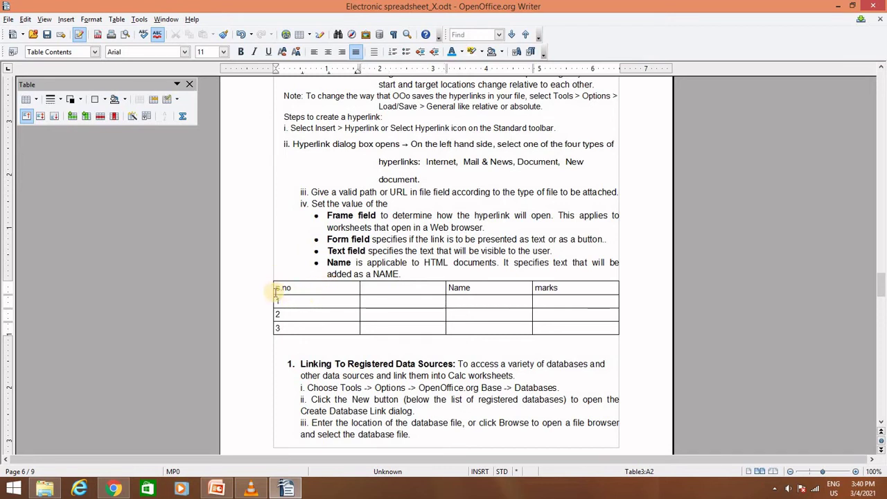
left_click_drag(277, 288, 333, 288)
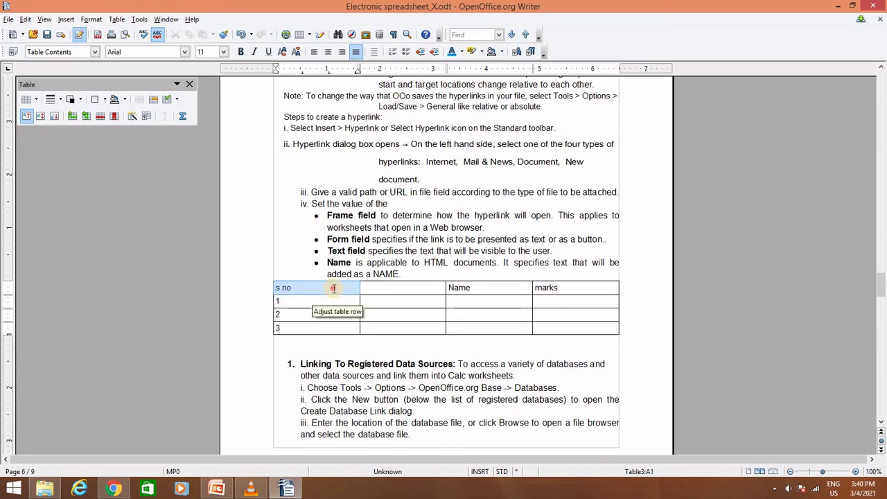
left_click_drag(333, 289, 447, 288)
left_click(449, 288)
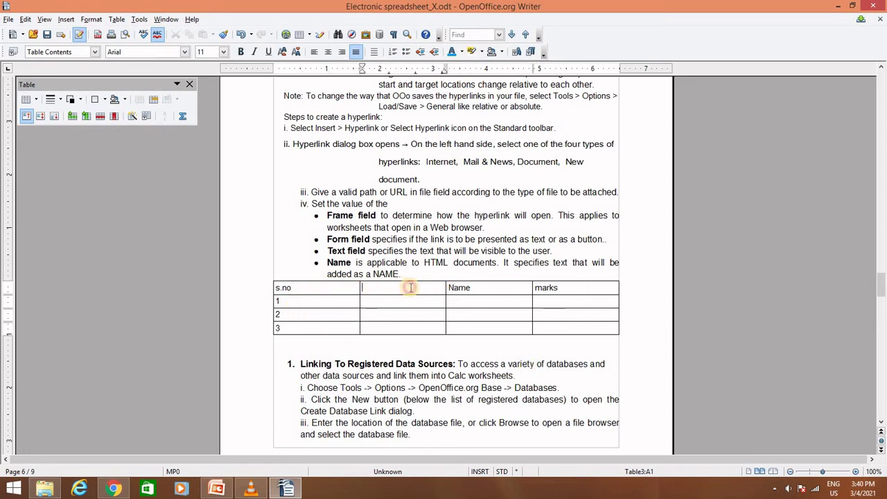
left_click(568, 288)
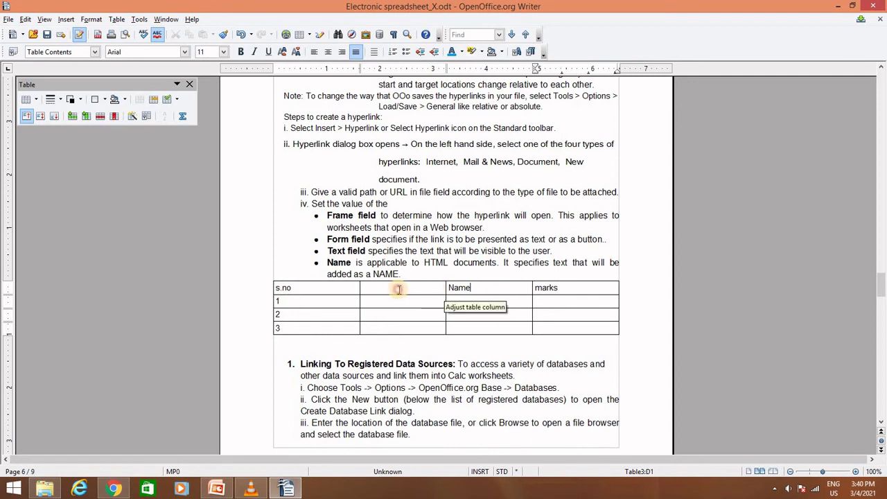
left_click(321, 289)
left_click(368, 290)
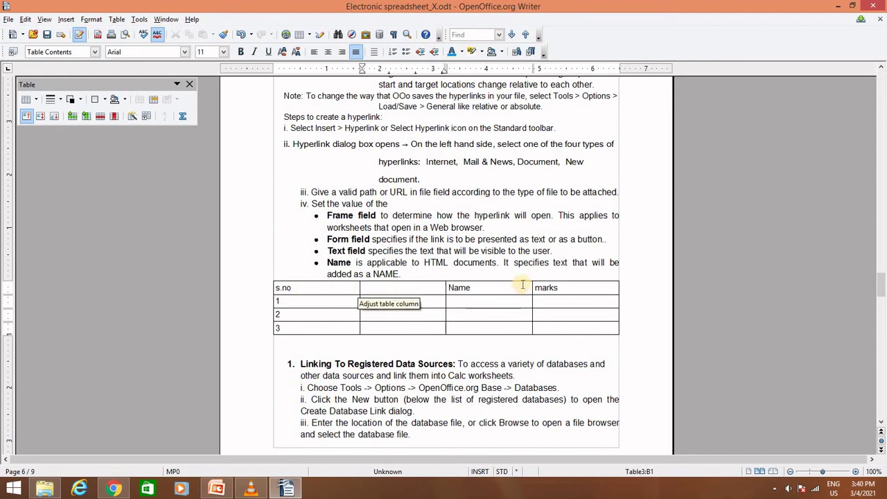
left_click(298, 287)
left_click(495, 287)
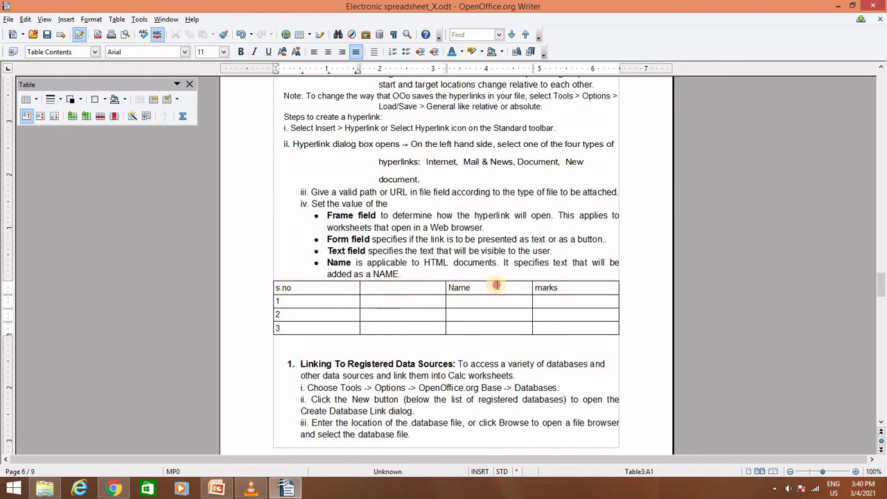
Select the table's header row and set its text to Arial Narrow, Bold, size 13.
left_click(117, 21)
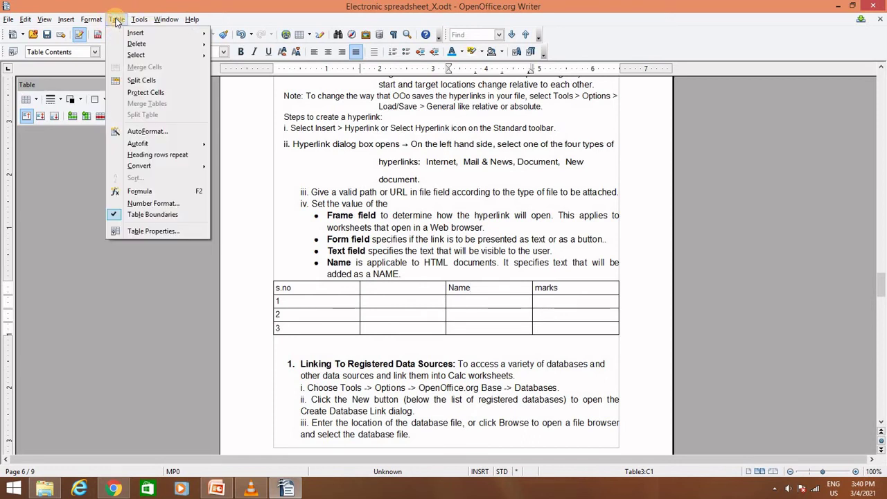
mouse_move(131, 58)
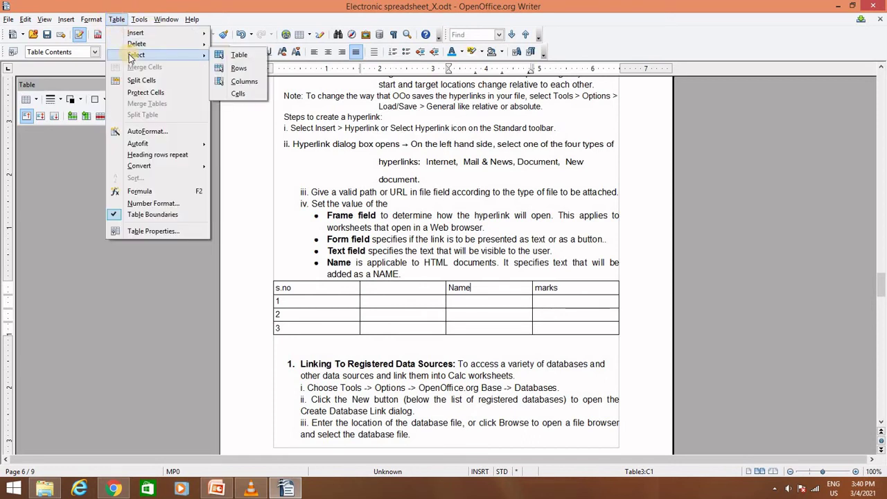
left_click(232, 68)
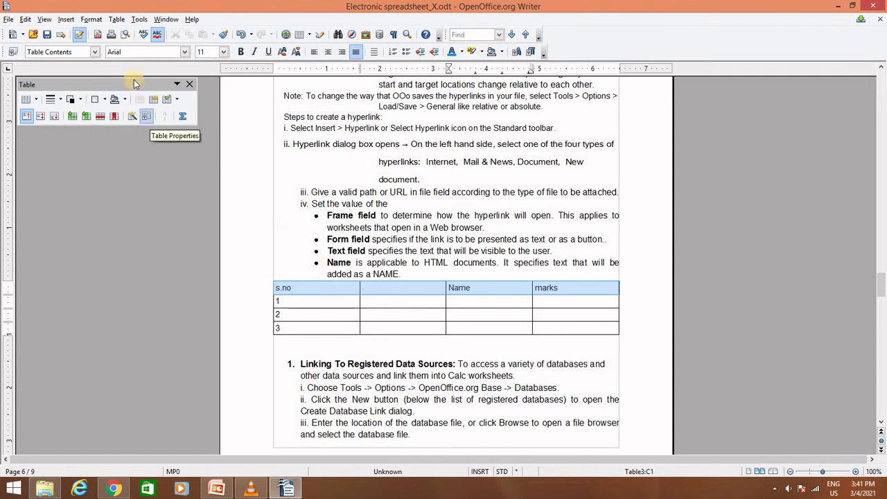
left_click(93, 20)
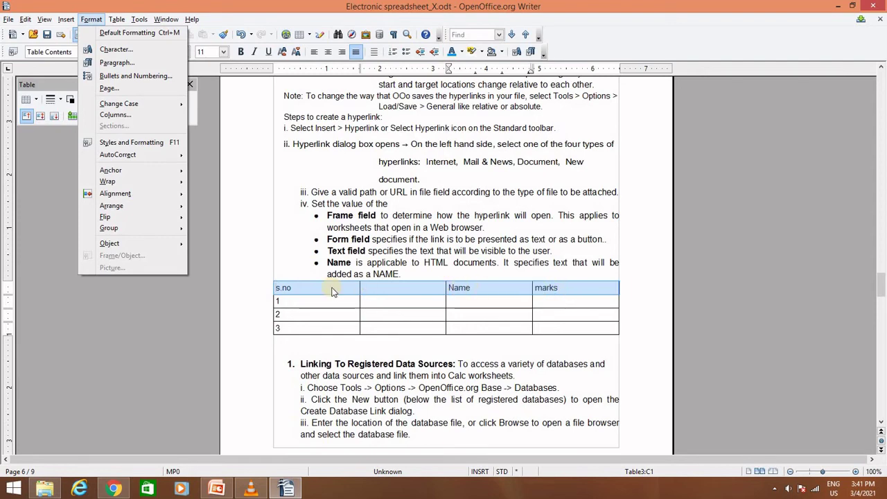
left_click(109, 50)
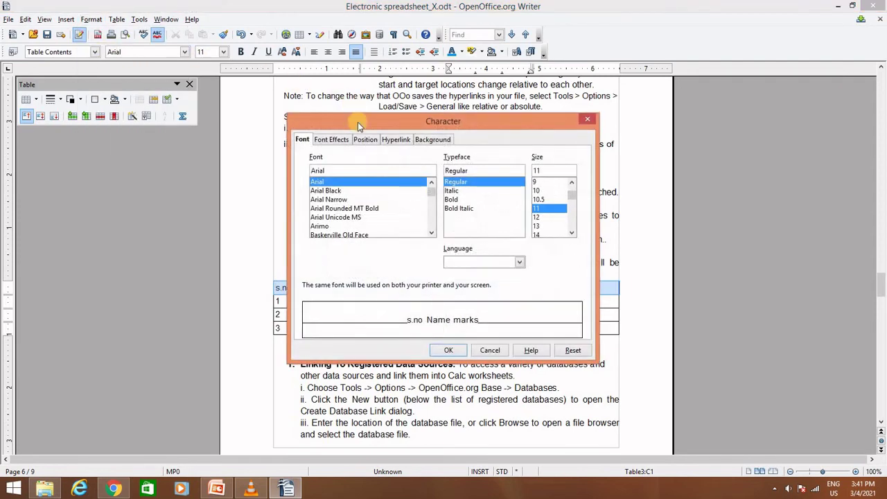
left_click_drag(359, 126, 188, 178)
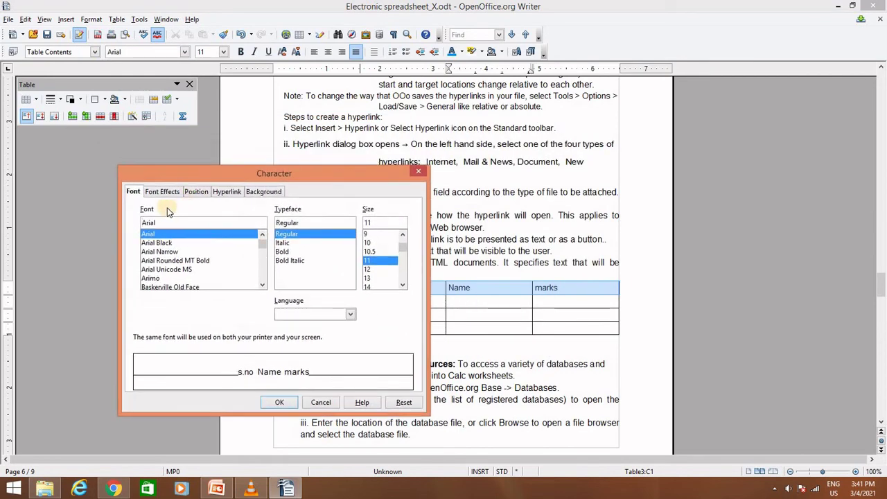
left_click(160, 252)
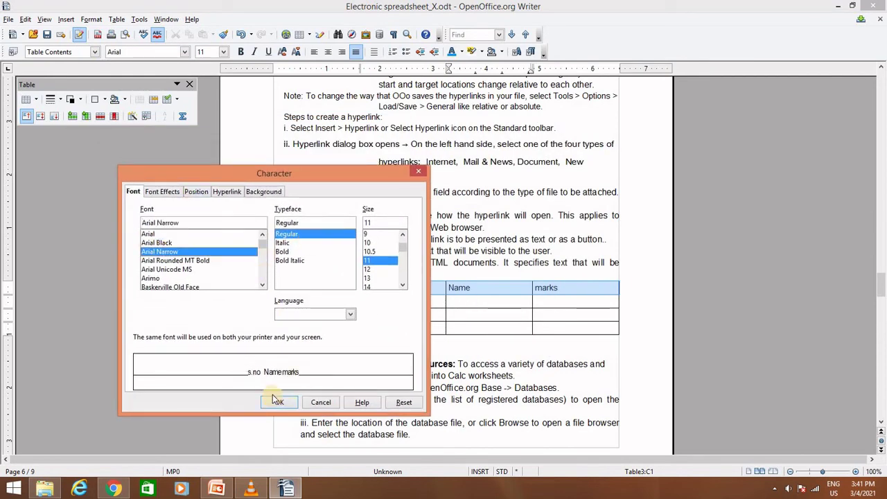
left_click(367, 278)
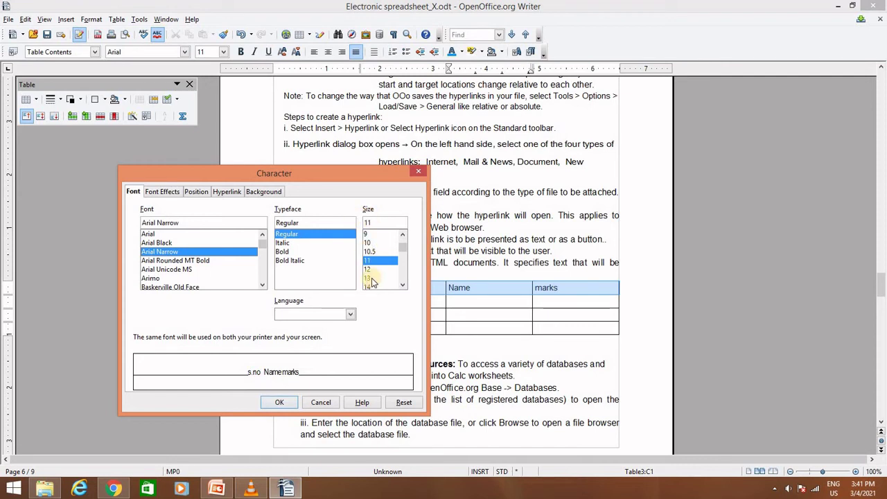
left_click(294, 252)
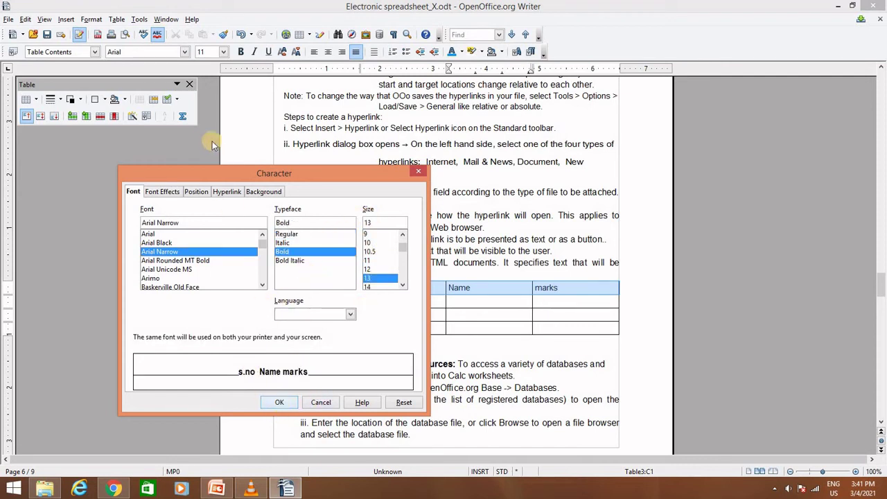
Add the Blinking font effect to the header row's text and apply the character formatting.
left_click(164, 192)
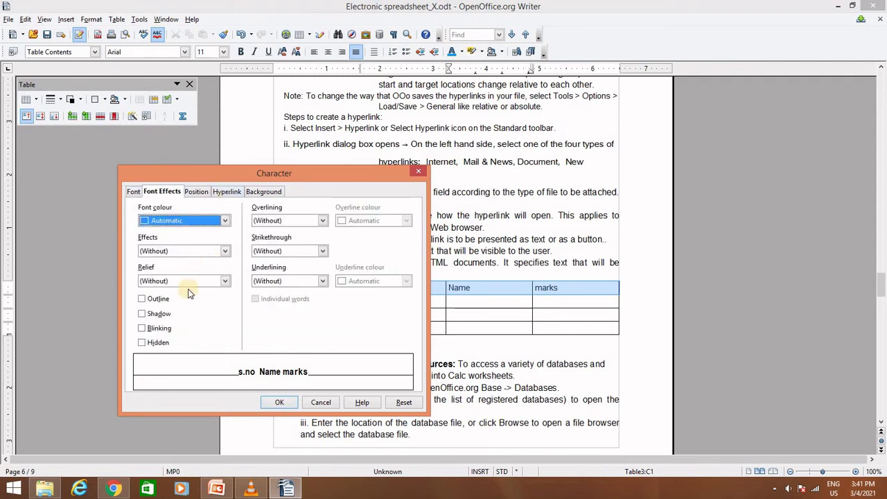
left_click(157, 328)
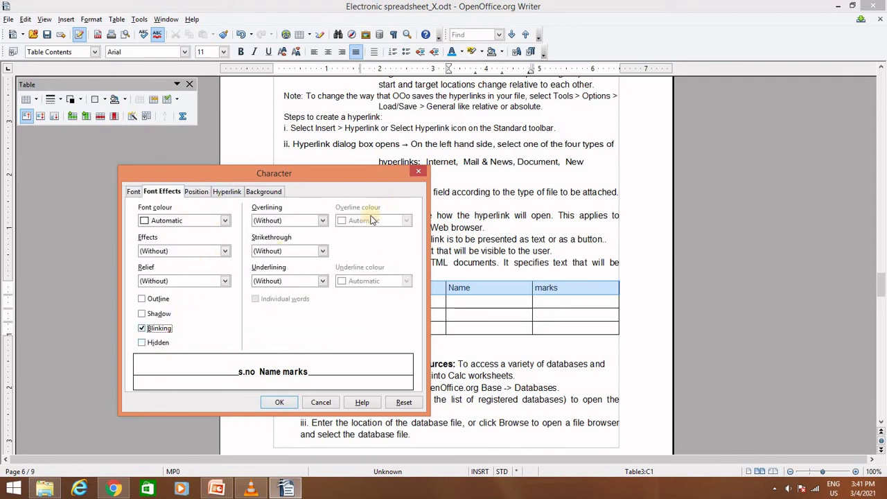
left_click(195, 191)
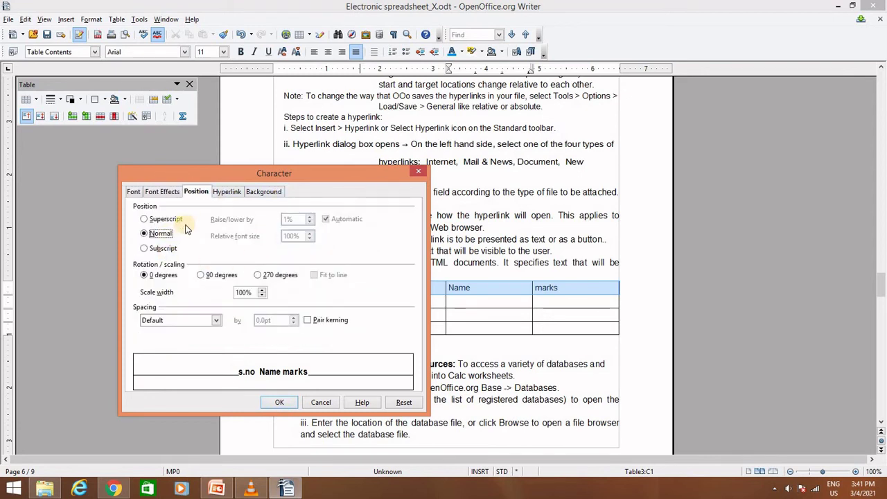
left_click(279, 402)
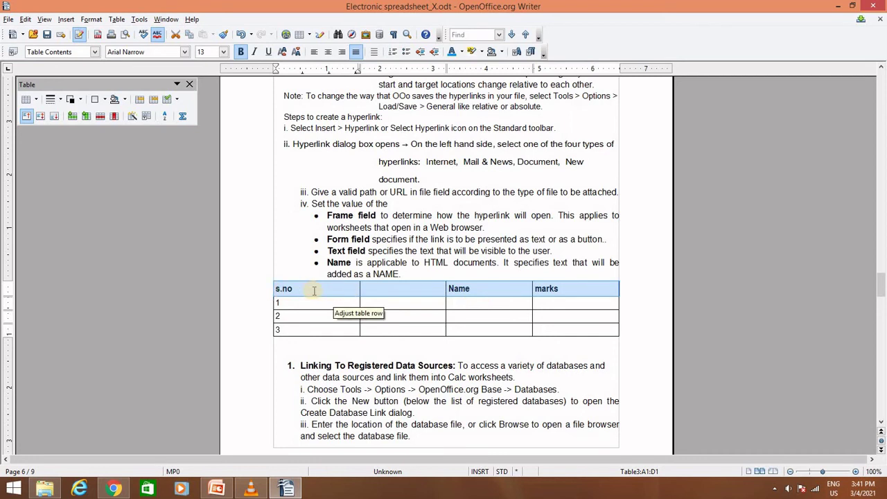
key("Delete")
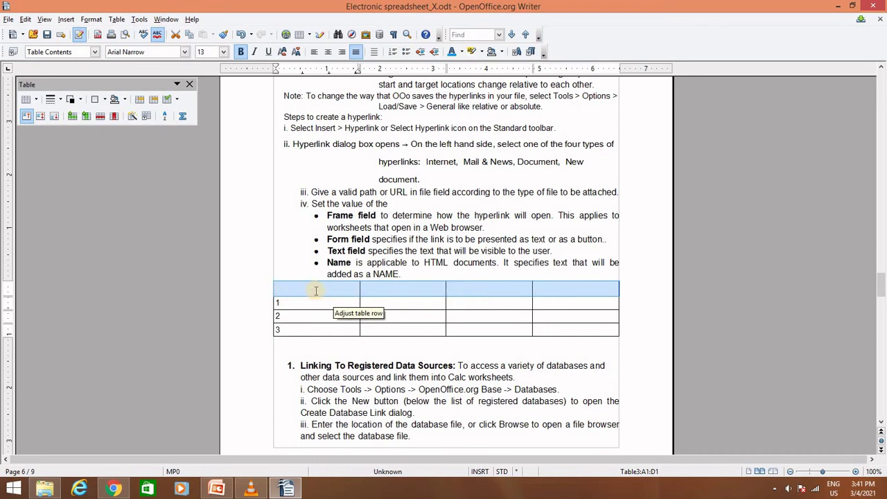
key("ctrl+z")
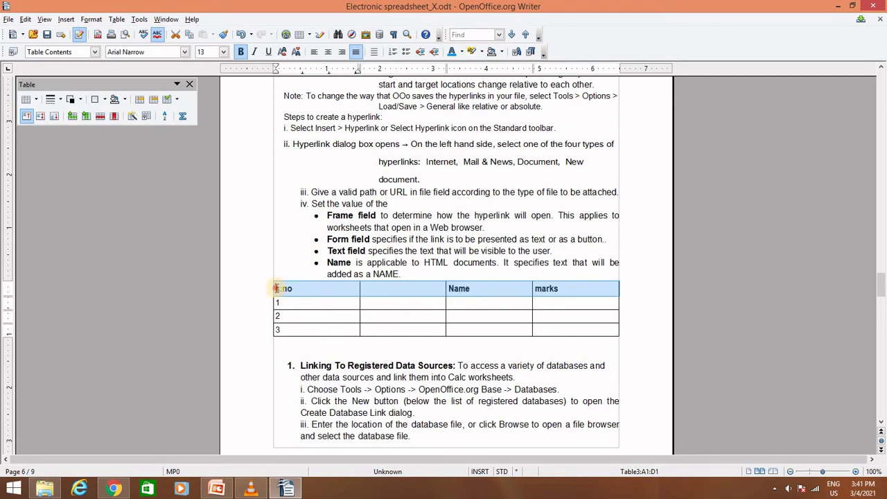
key("Delete")
key("ctrl+z")
key("Delete")
key("ctrl+z")
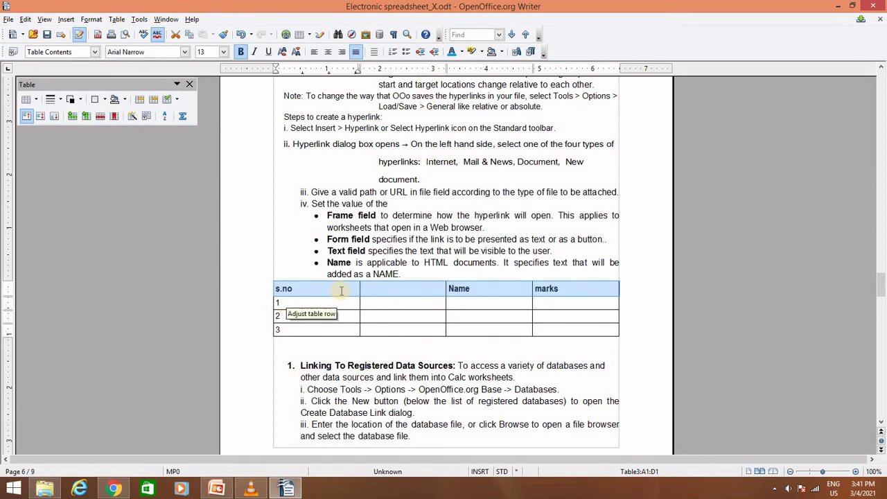
Choose a yellow cell background in the table properties for the s.no cell numbered 1.
left_click(301, 304)
key("ctrl+z")
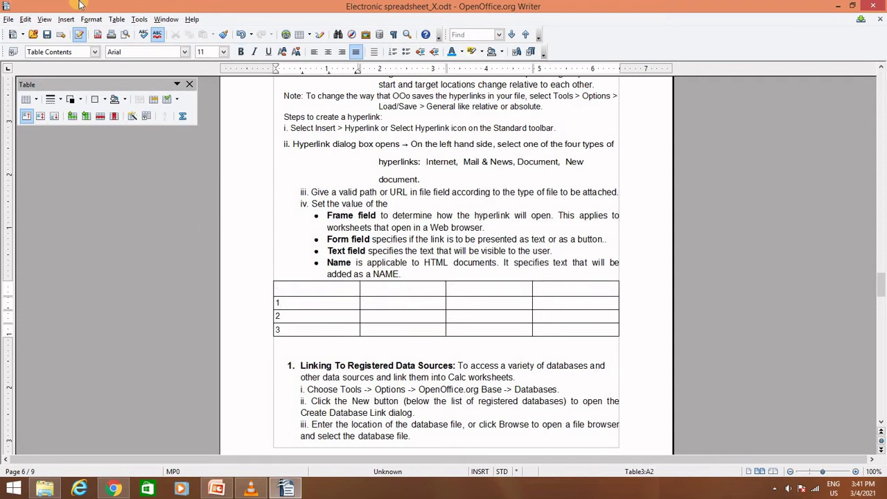
key("ctrl+y")
left_click(116, 19)
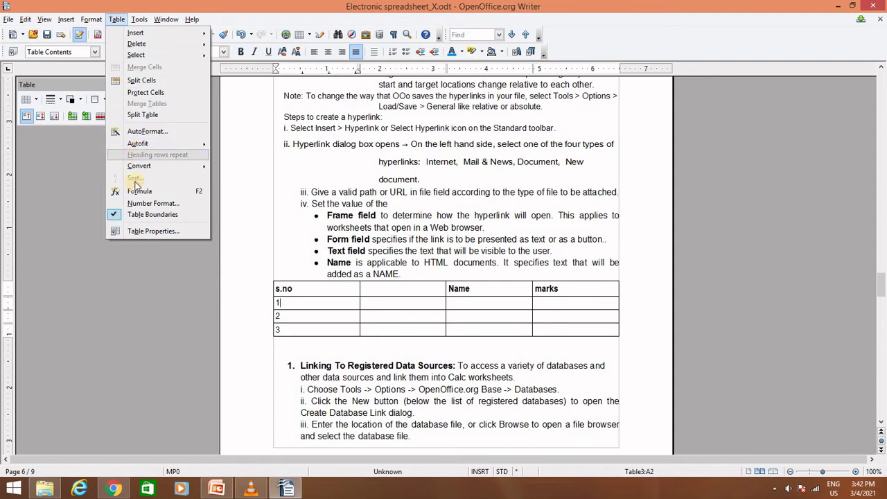
key("ctrl+z")
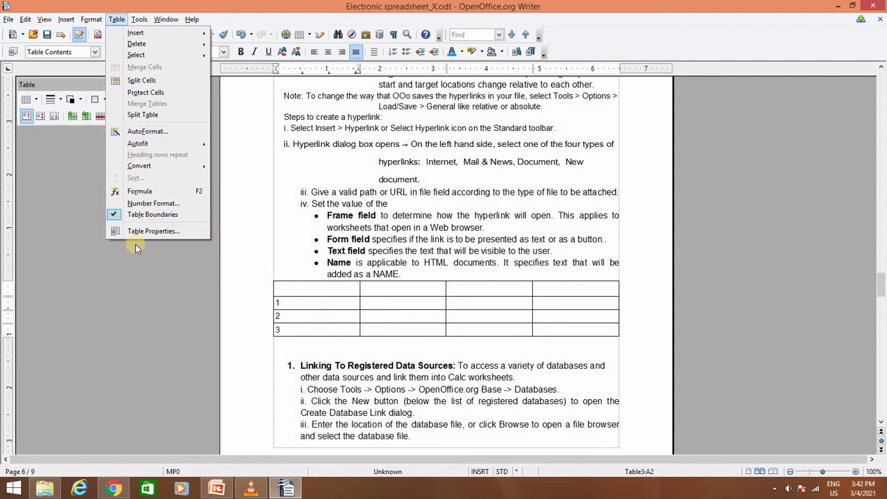
left_click(133, 233)
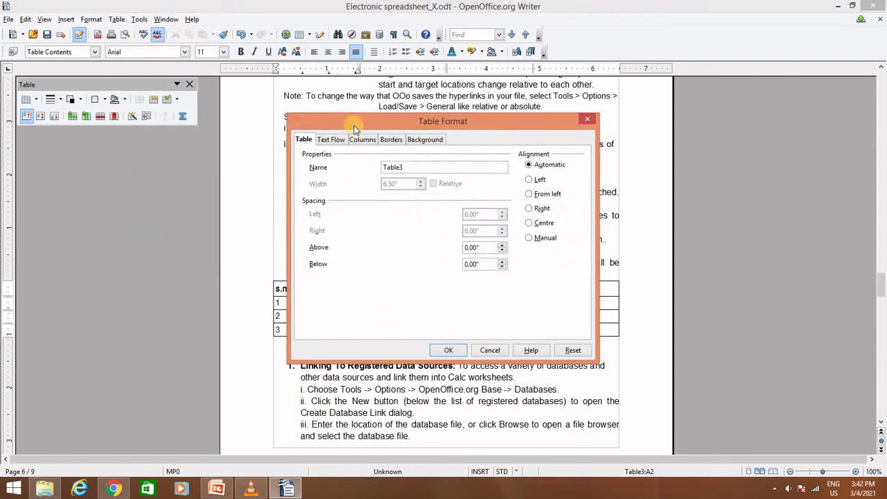
left_click_drag(360, 119, 412, 92)
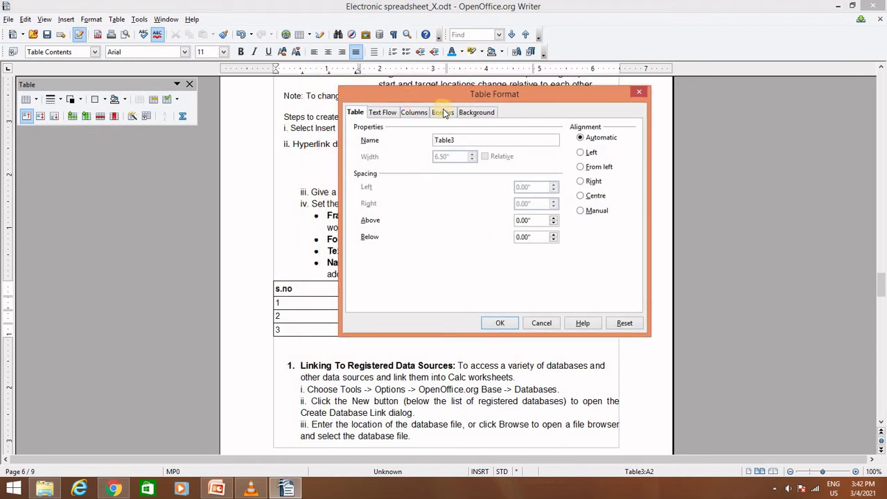
left_click(474, 113)
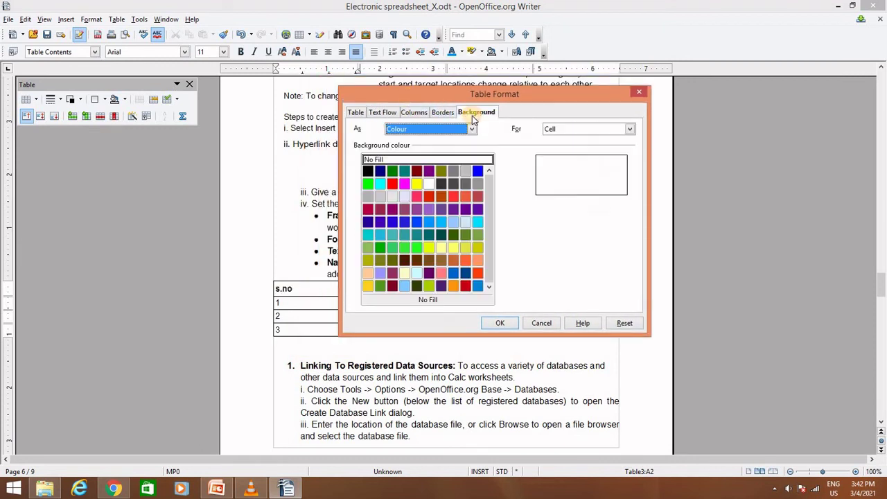
left_click(416, 183)
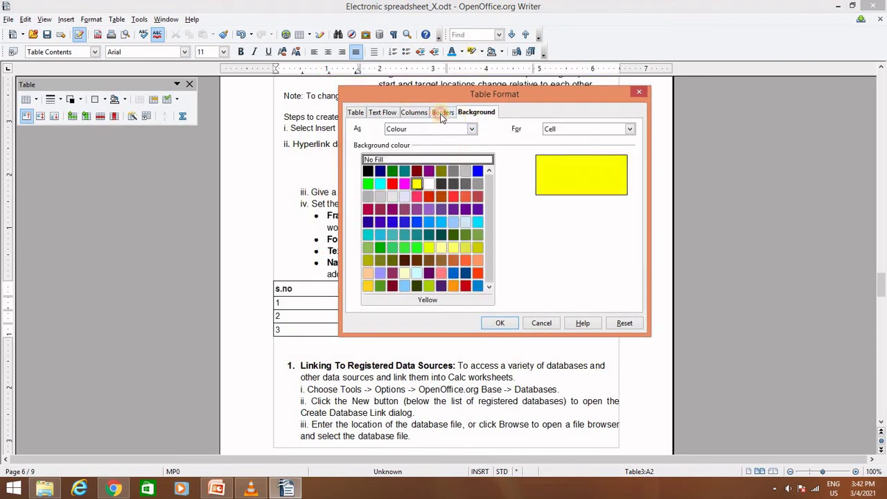
Give the table a 2.50 pt black outer box border without inner lines and apply the table formatting.
left_click(442, 113)
left_click(378, 152)
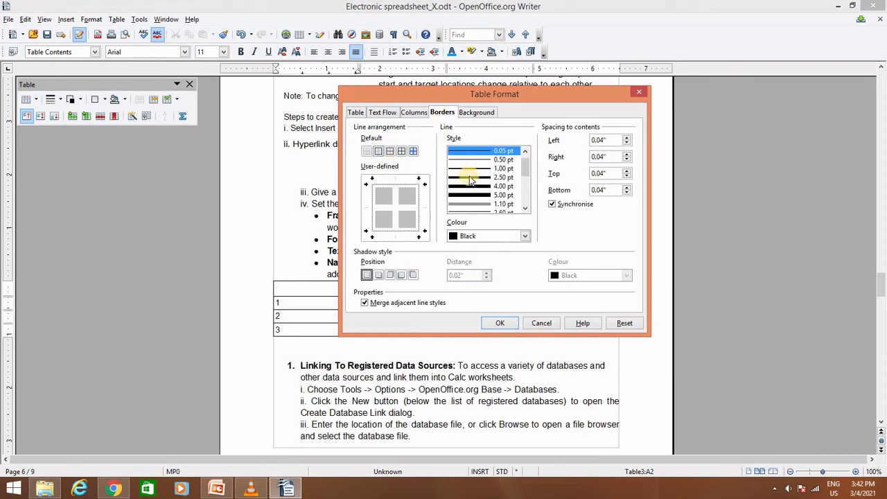
left_click(470, 178)
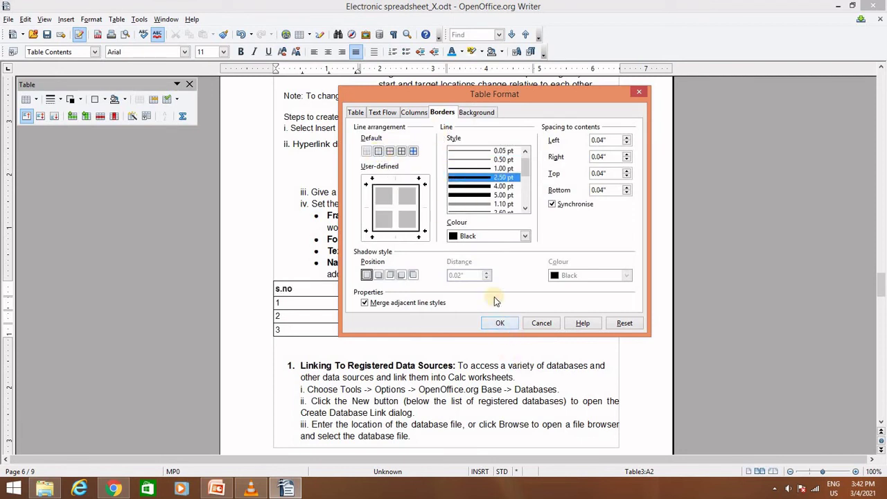
left_click(413, 113)
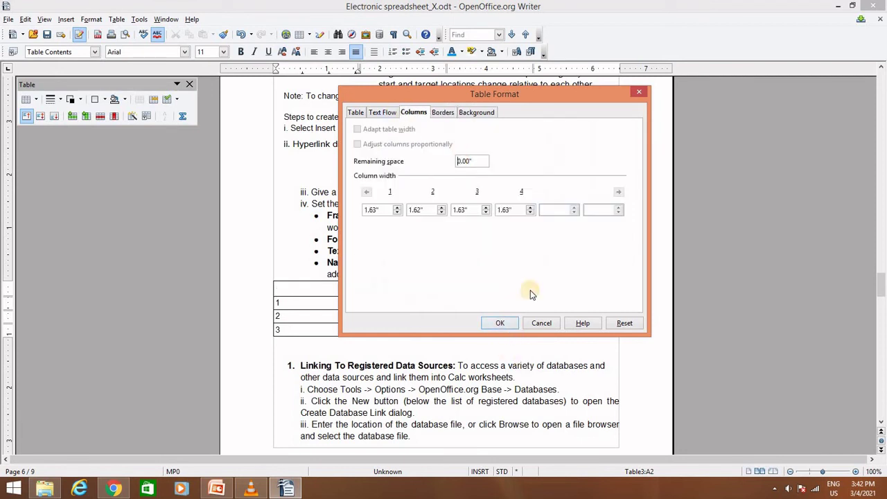
left_click(500, 321)
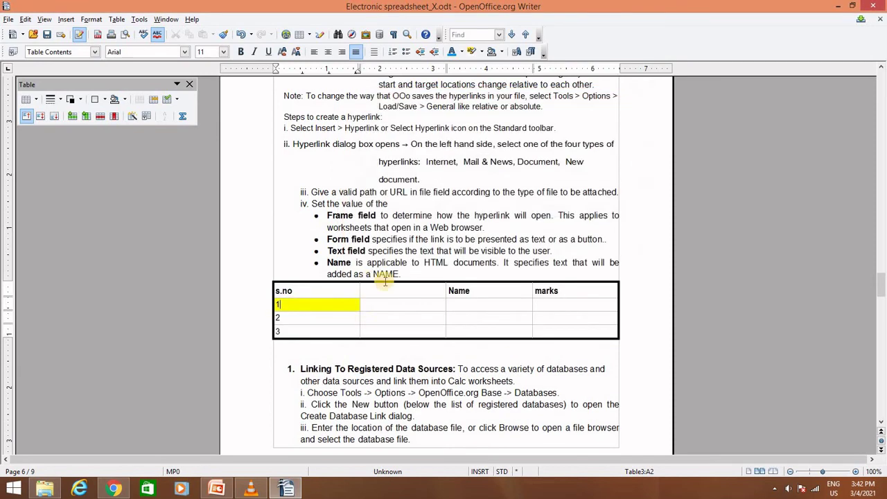
Try to extend the yellow background from the s.no cell numbered 1 to the whole table.
right_click(312, 302)
key("Escape")
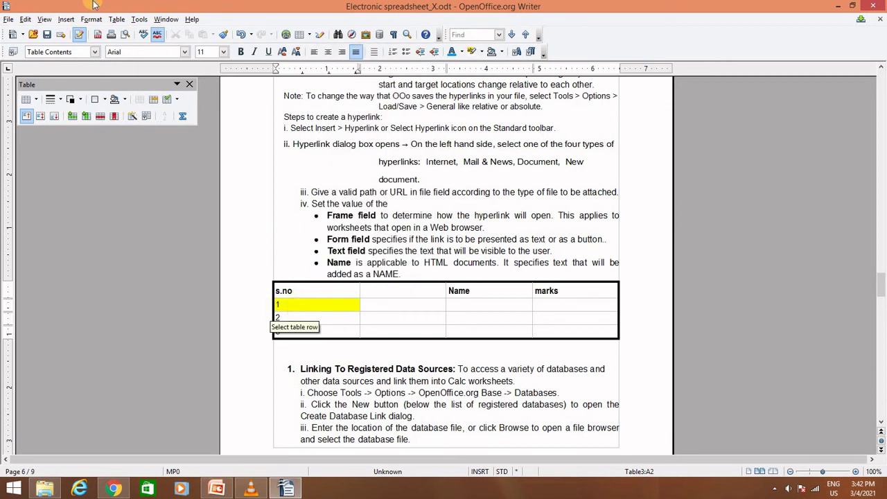
left_click(116, 19)
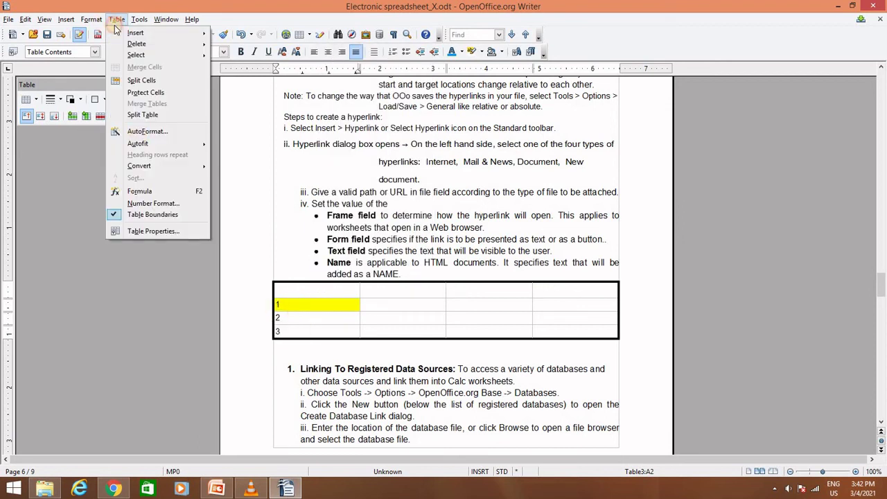
left_click(153, 231)
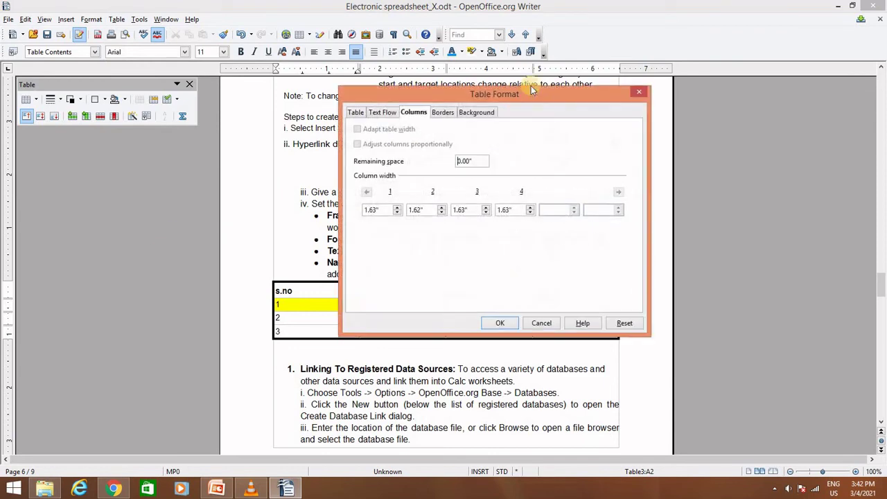
left_click(465, 118)
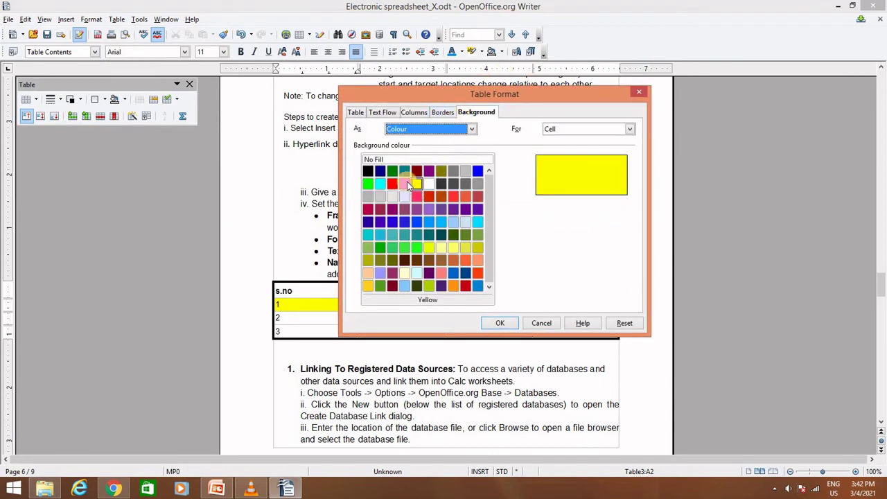
left_click(417, 184)
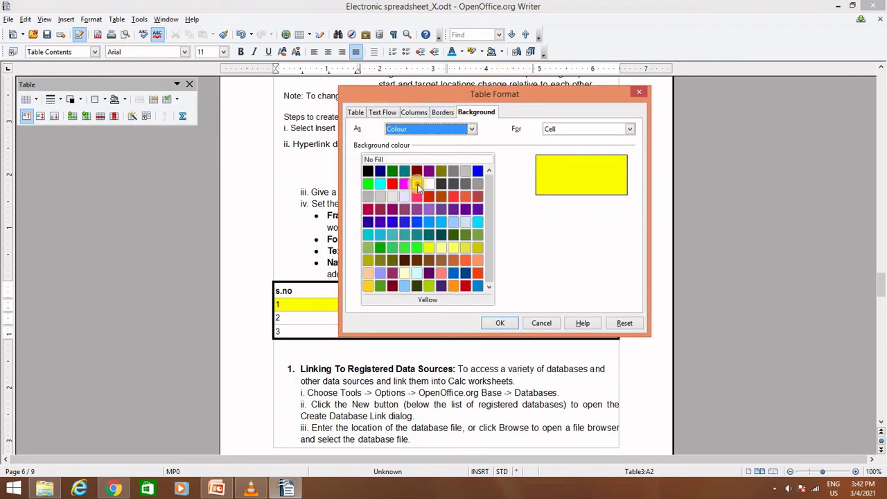
left_click(579, 132)
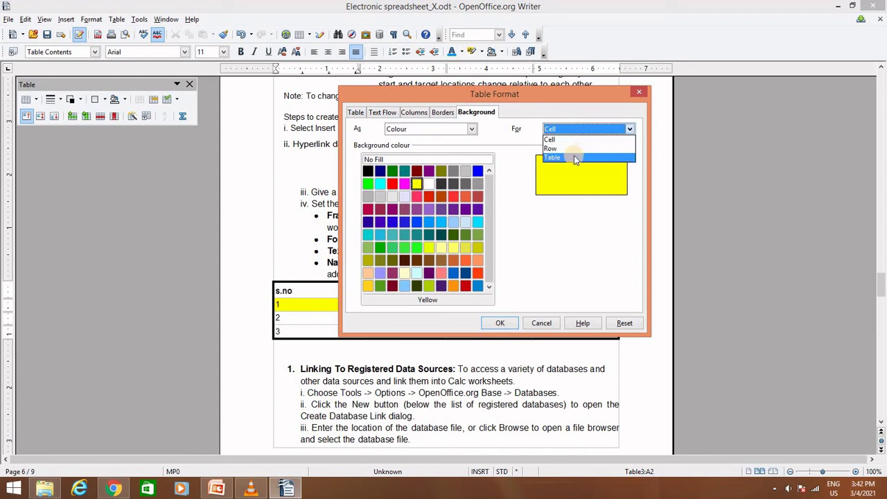
left_click(574, 158)
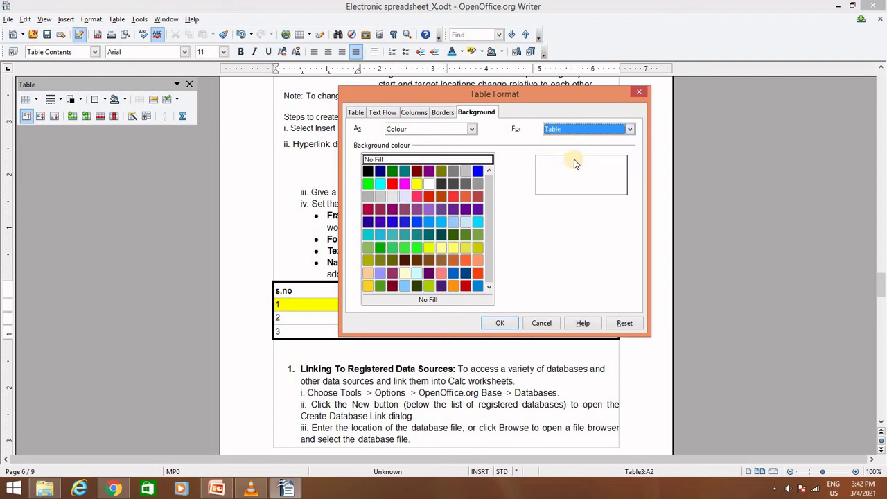
left_click(499, 323)
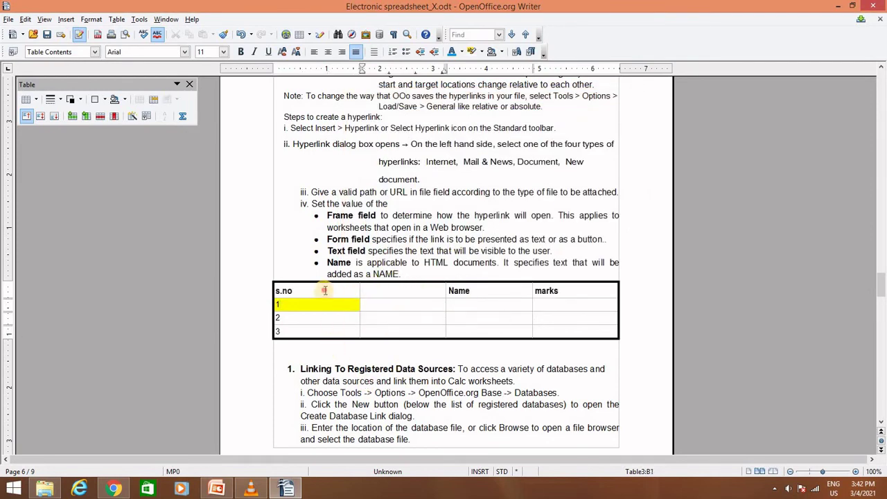
Select all cells of the table and give them a Red 4 background colour.
left_click_drag(323, 291, 561, 333)
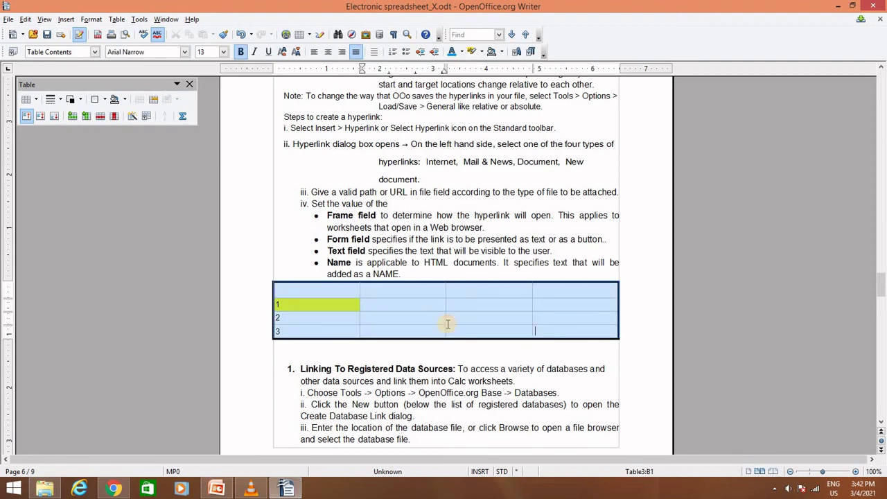
right_click(397, 314)
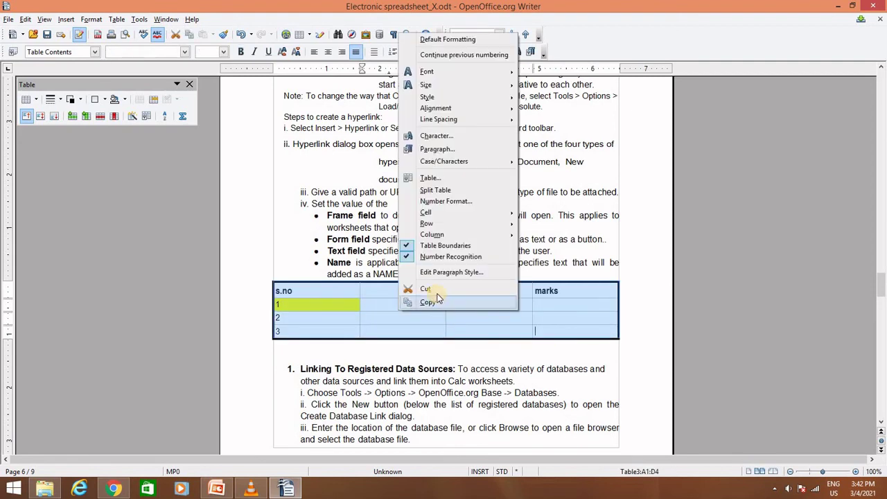
left_click(428, 177)
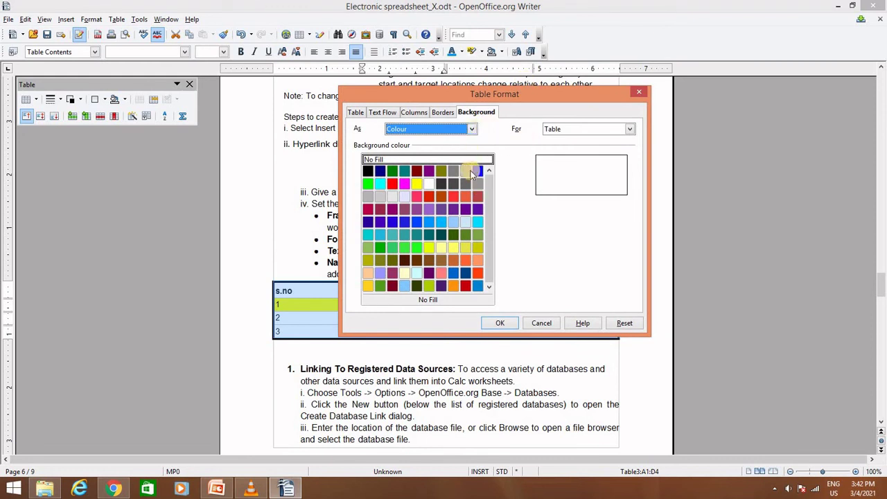
left_click(453, 197)
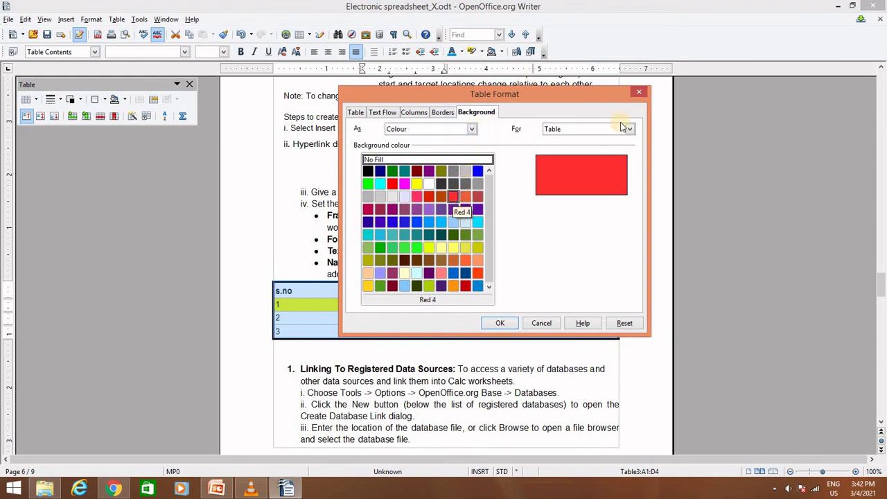
left_click(585, 129)
left_click(573, 166)
left_click(500, 323)
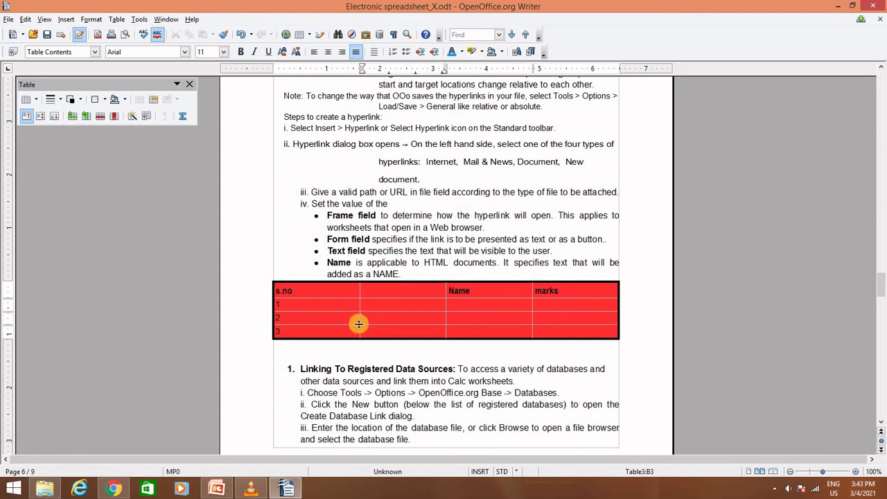
scroll(354, 323, "down", 1)
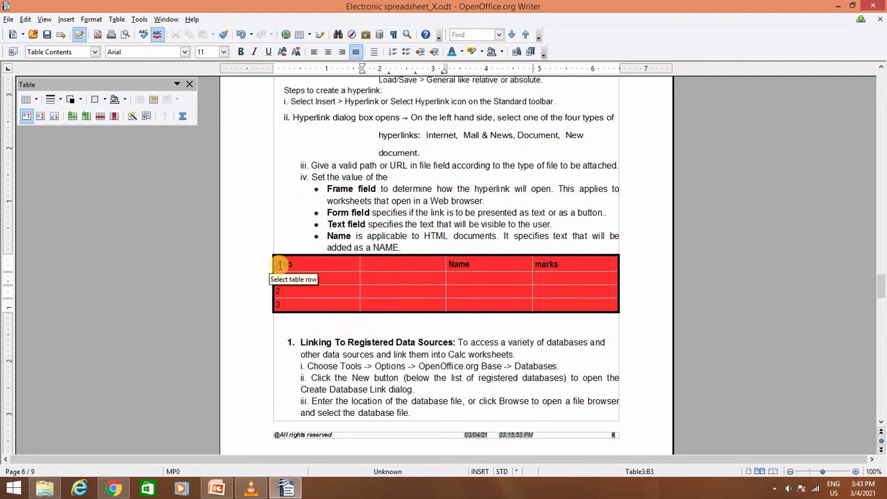
left_click_drag(280, 265, 570, 263)
left_click(570, 262)
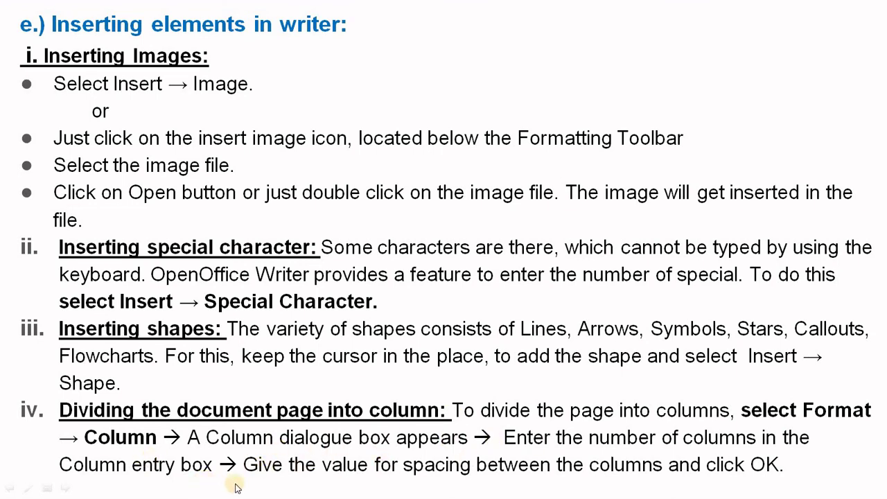
left_click(467, 476)
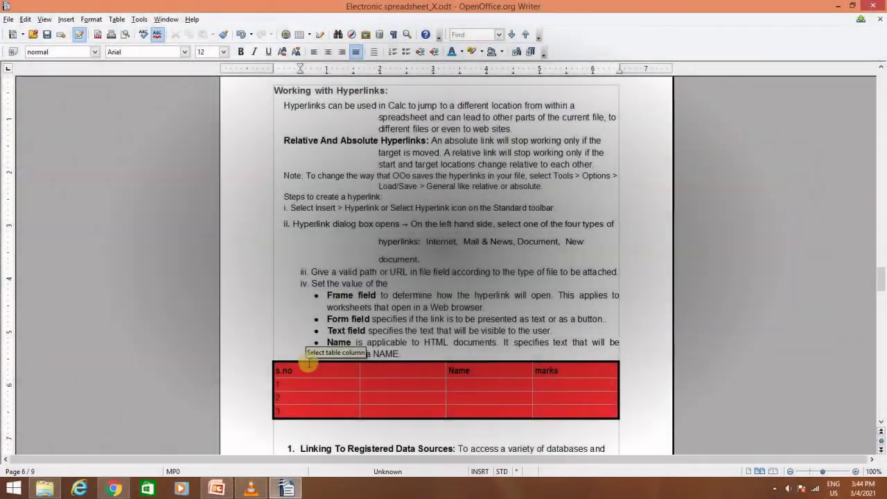
scroll(317, 348, "down", 6)
scroll(321, 347, "up", 6)
Choose a two-column layout for the document's page style, working from the first page.
scroll(323, 348, "up", 20)
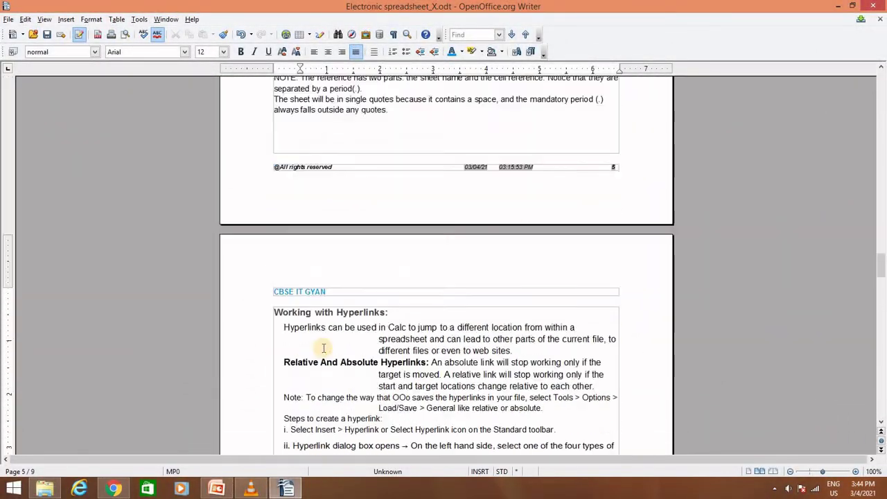
scroll(322, 348, "up", 20)
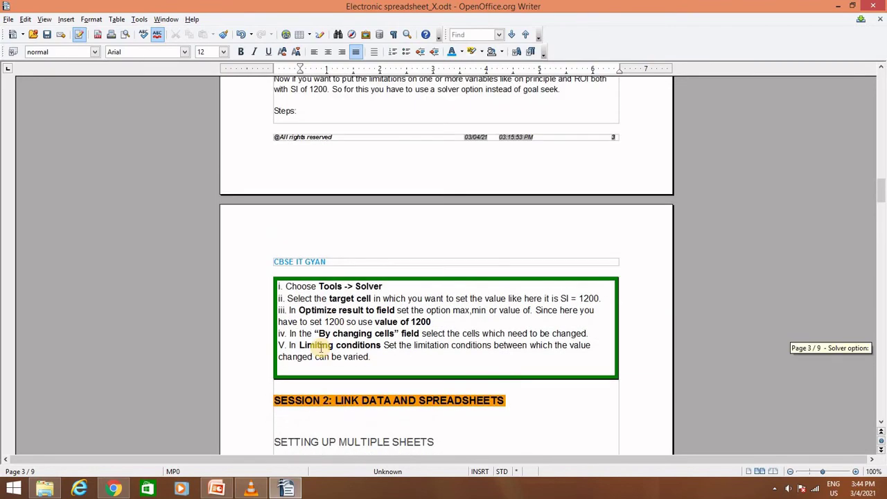
scroll(321, 348, "up", 12)
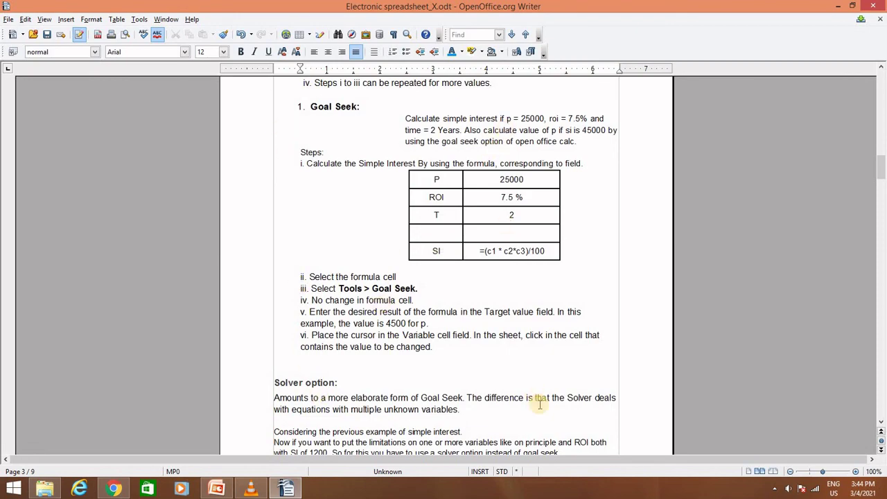
scroll(437, 363, "up", 18)
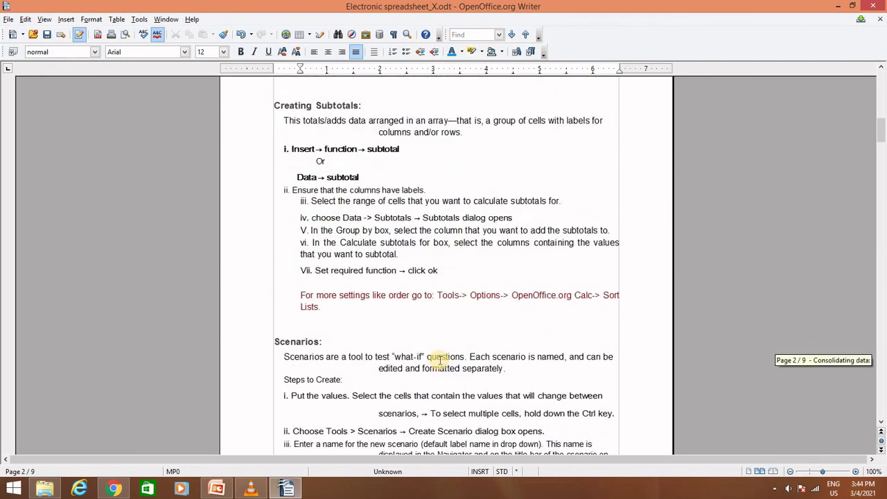
scroll(439, 360, "up", 18)
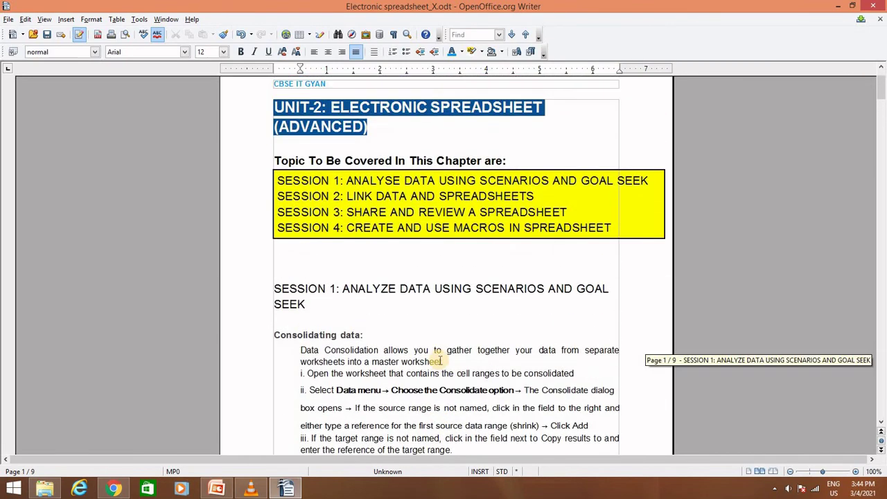
scroll(442, 361, "up", 2)
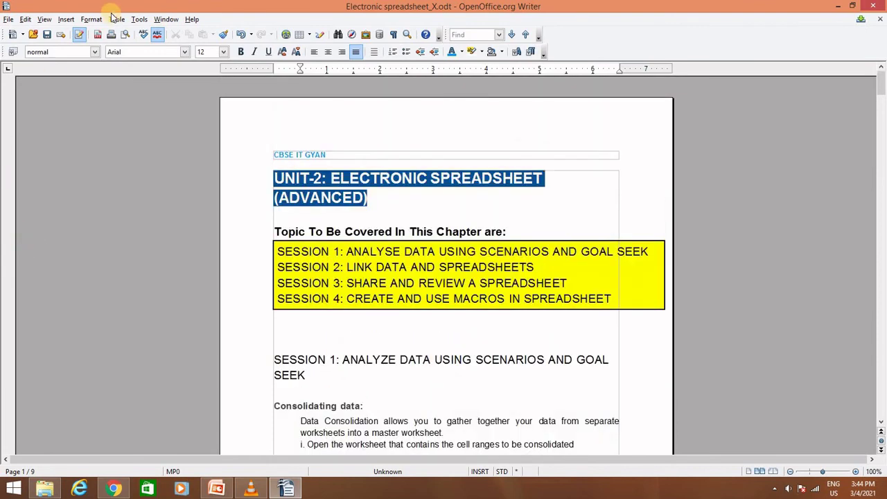
left_click(92, 19)
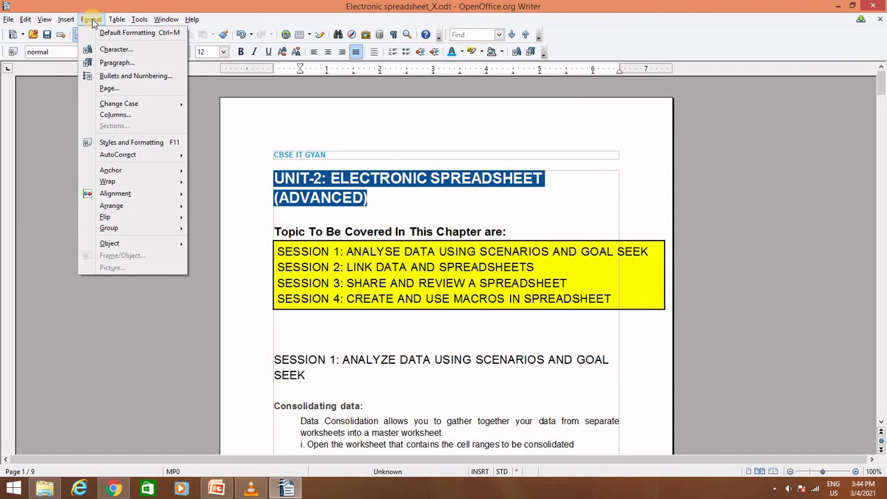
left_click(115, 115)
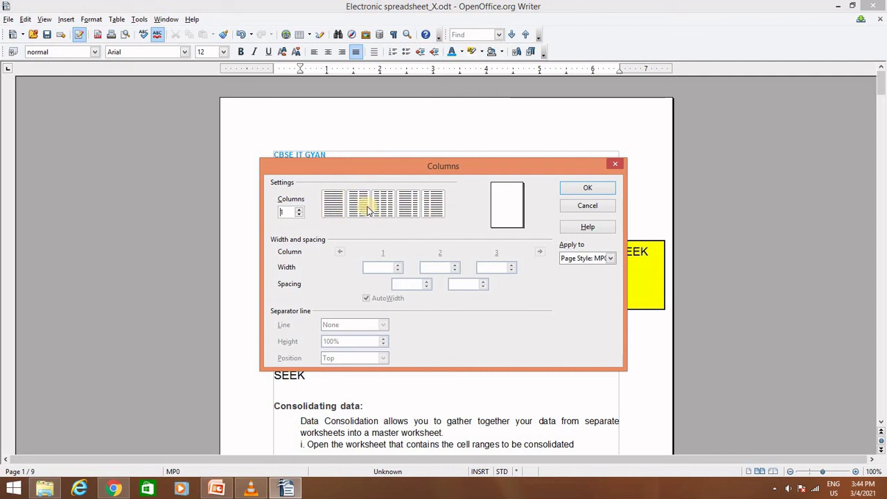
left_click(358, 214)
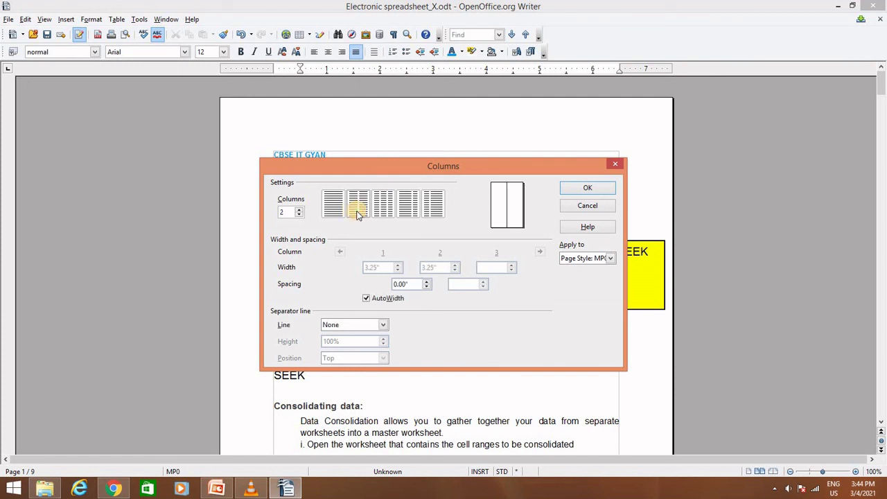